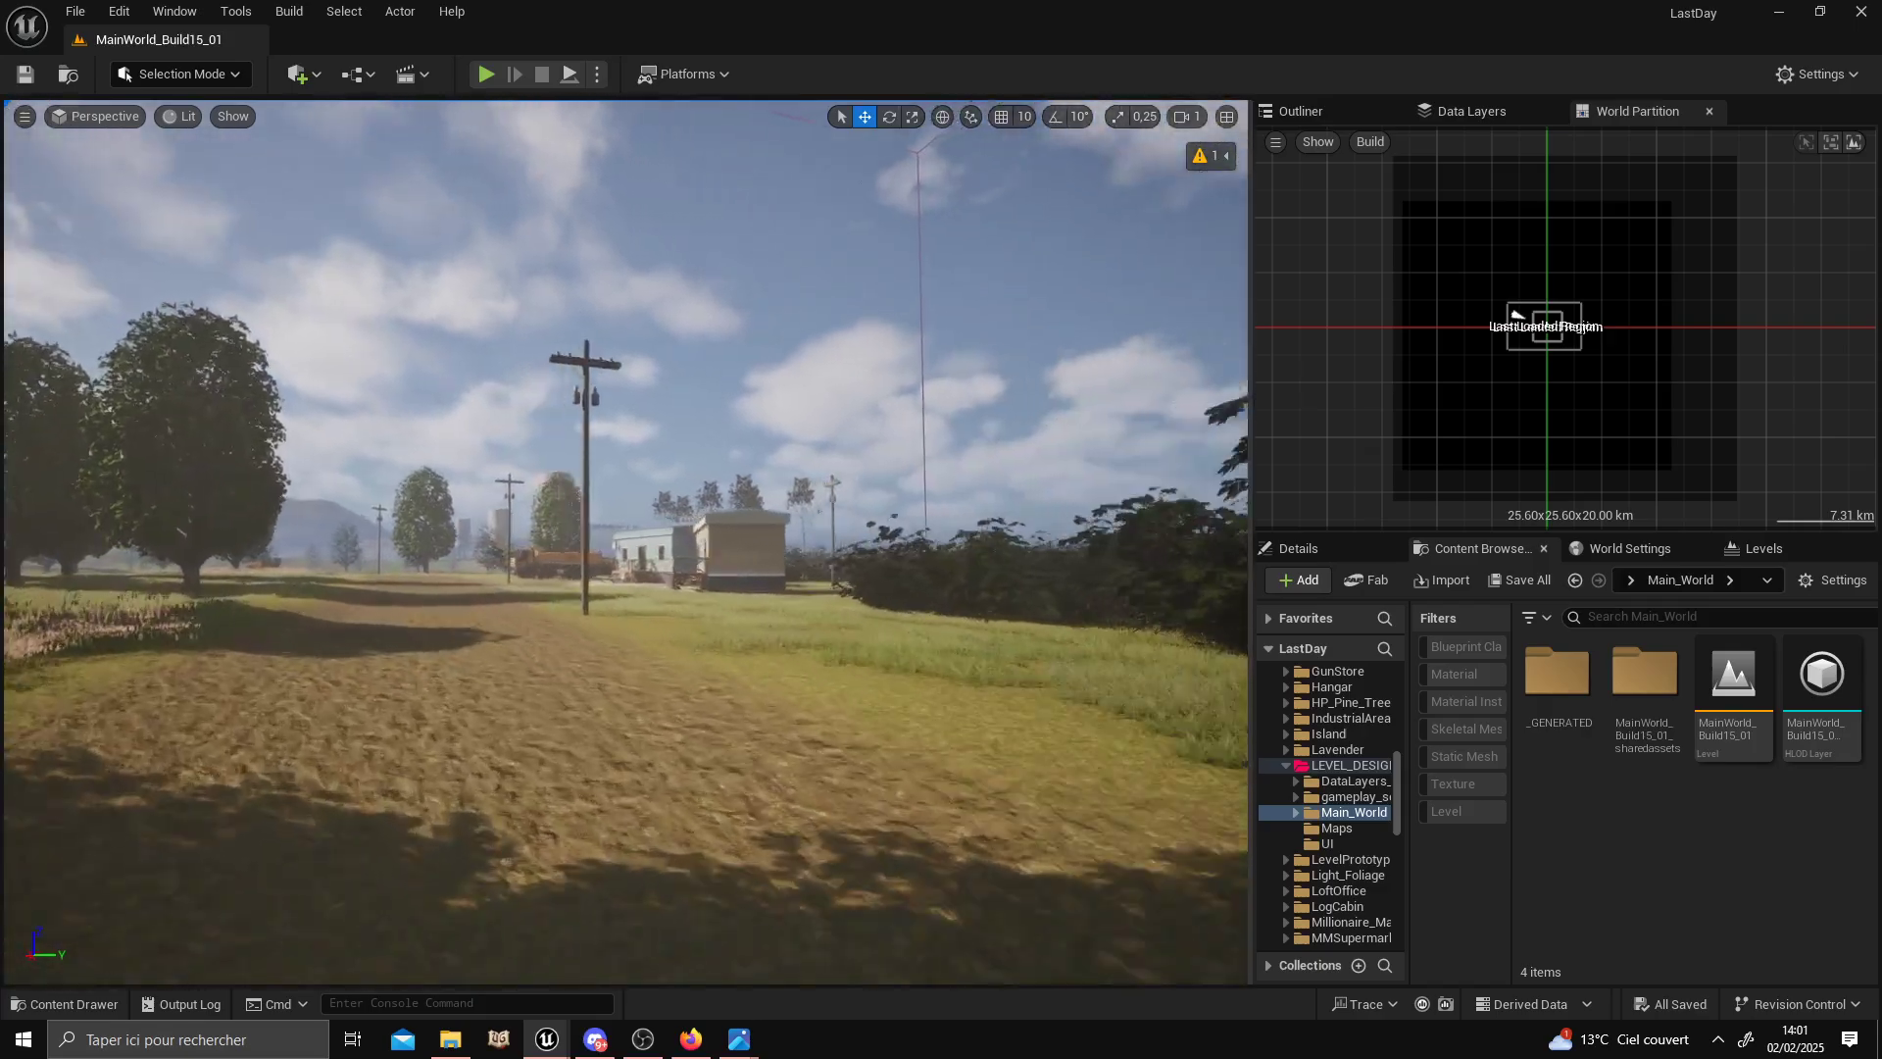
Select the light-blue trailer house beside the orange dump truck in the level.
{"action": "key", "text": "a"}
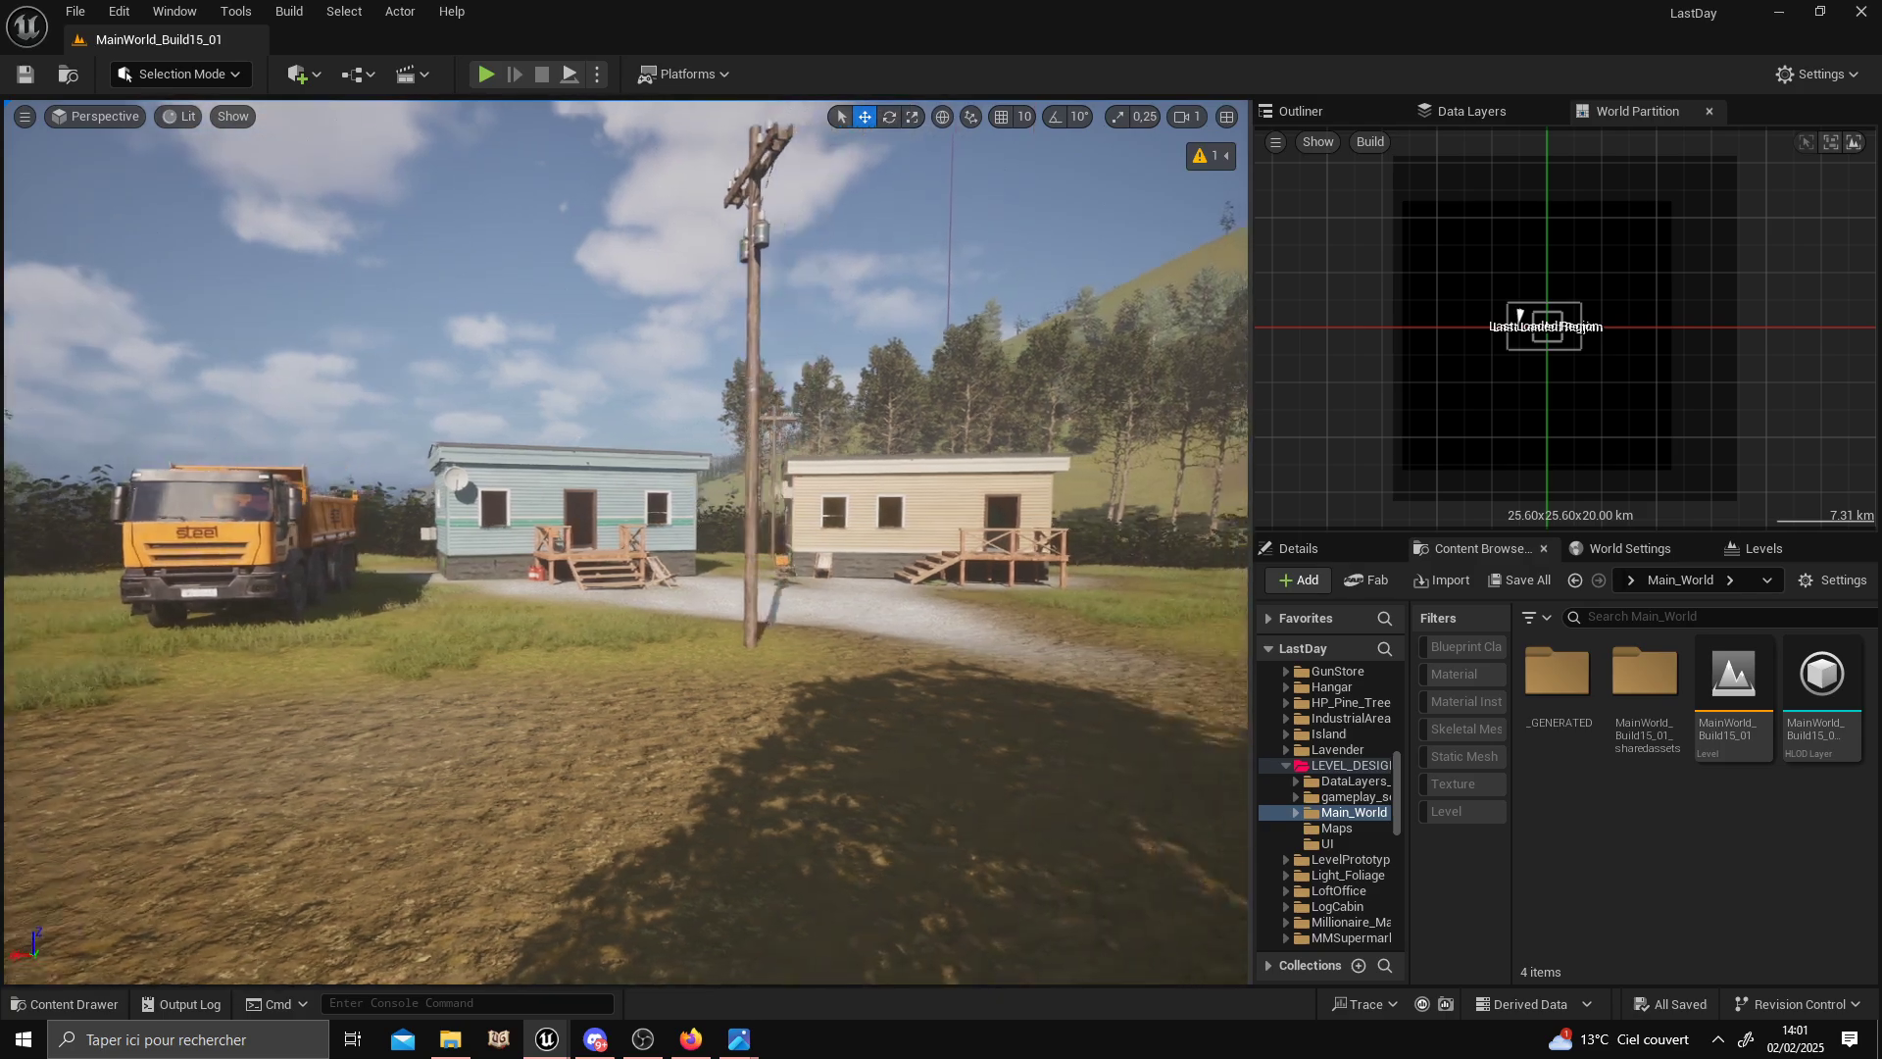
{"action": "key", "text": "d"}
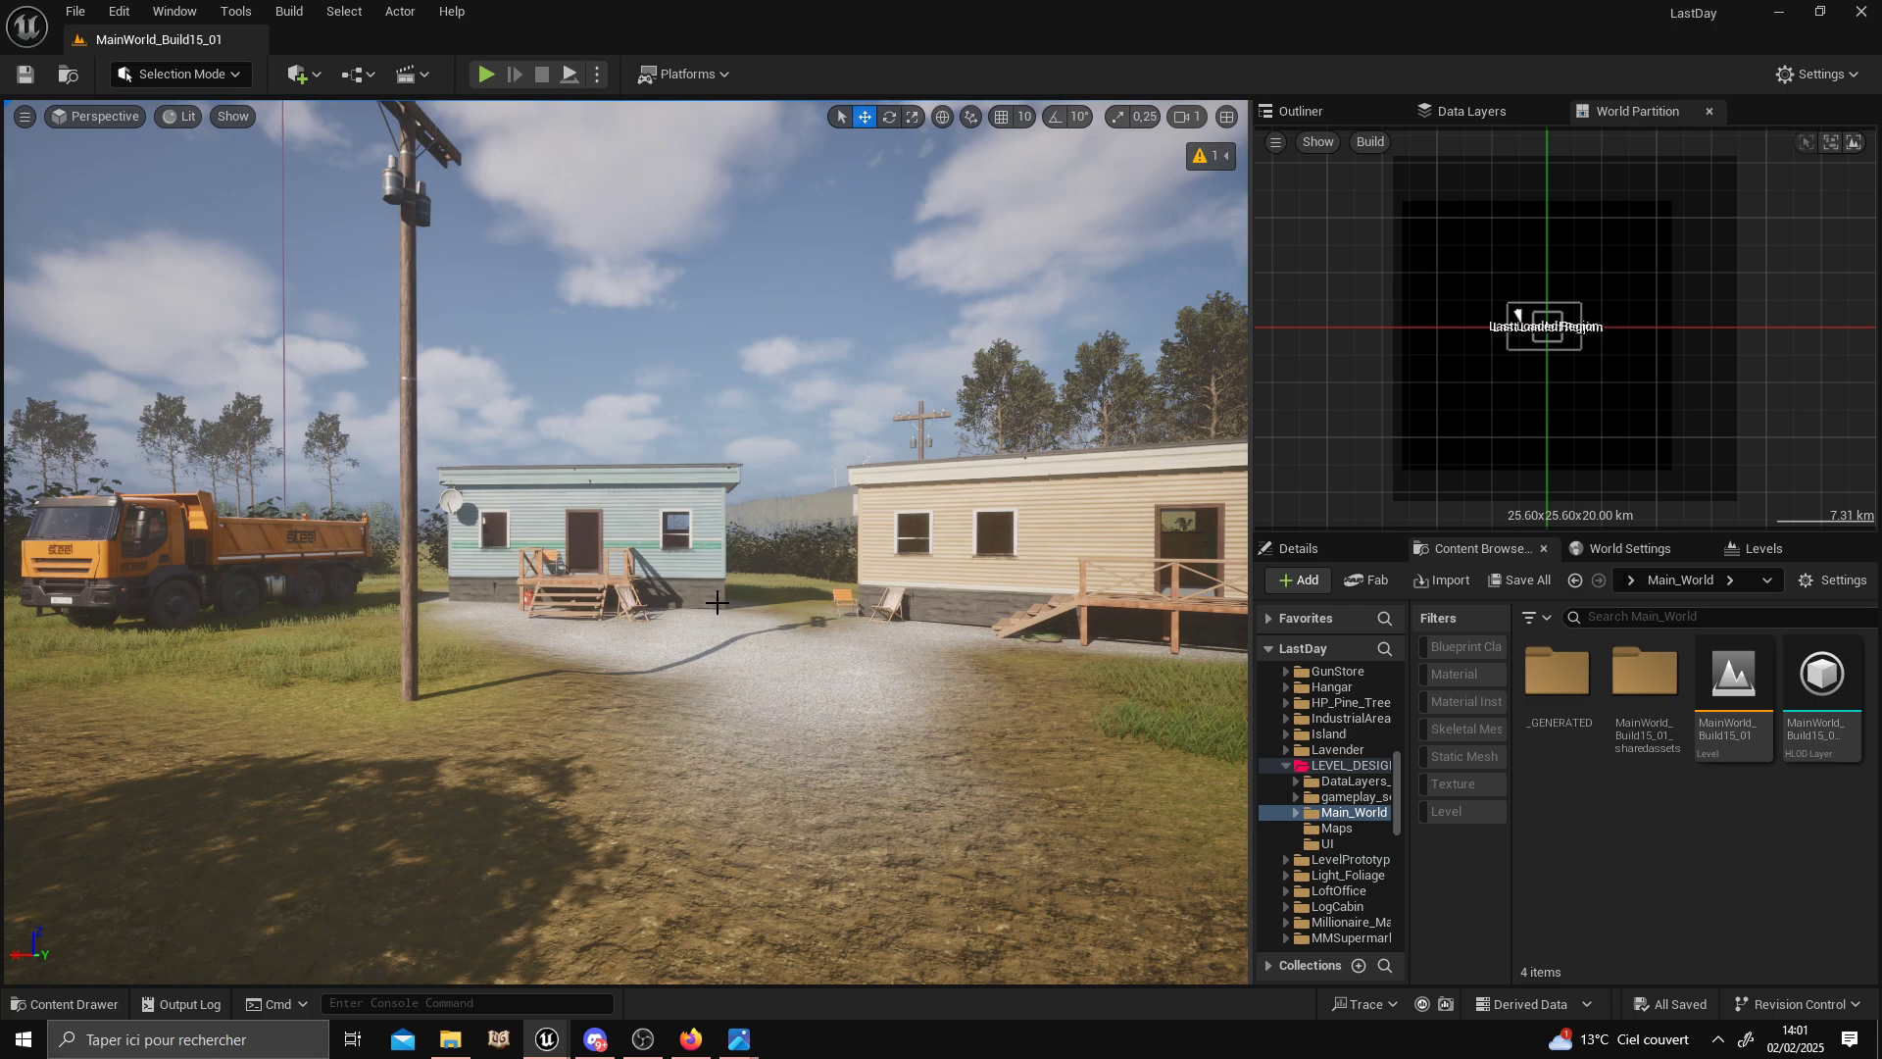
{"action": "right_click_drag", "start_coordinate": [744, 624], "coordinate": [716, 655]}
{"action": "left_click", "coordinate": [414, 1003]}
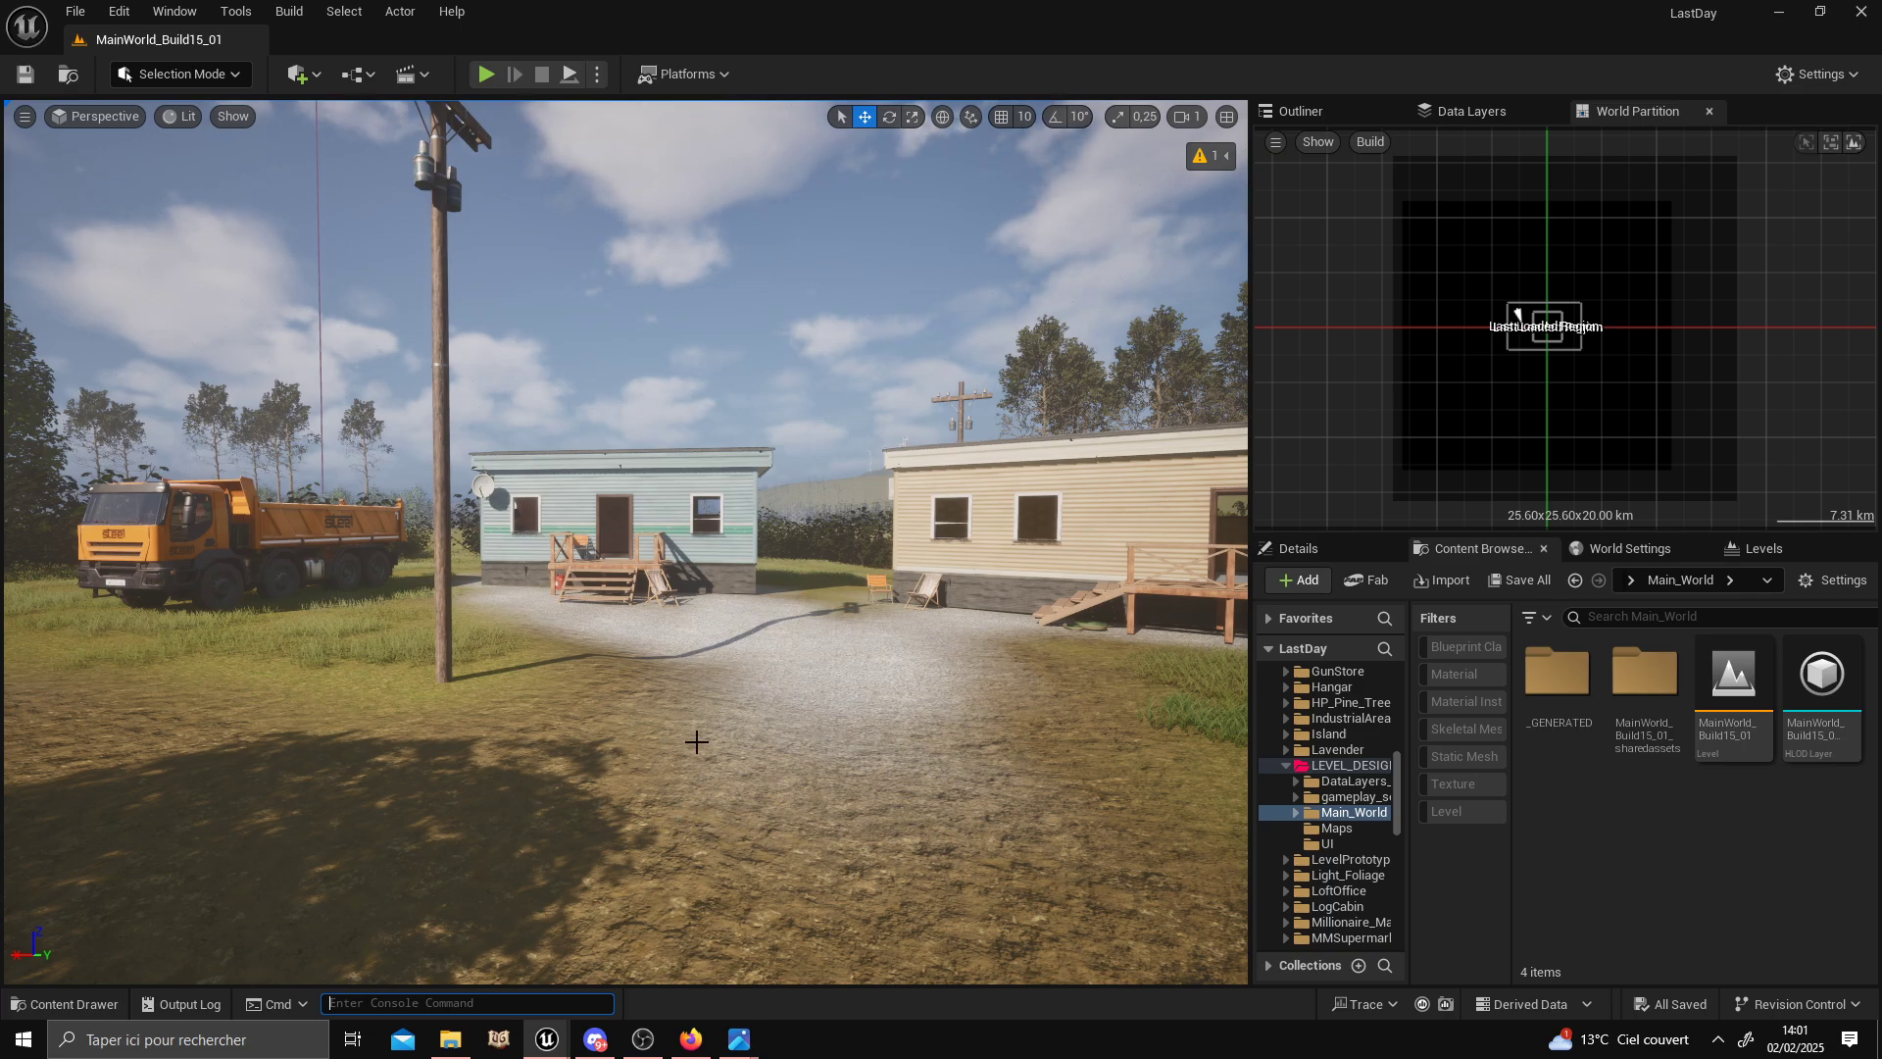
{"action": "mouse_move", "coordinate": [656, 722]}
{"action": "right_mouse_down"}
{"action": "mouse_move", "coordinate": [676, 716]}
{"action": "mouse_move", "coordinate": [656, 708]}
{"action": "right_mouse_up"}
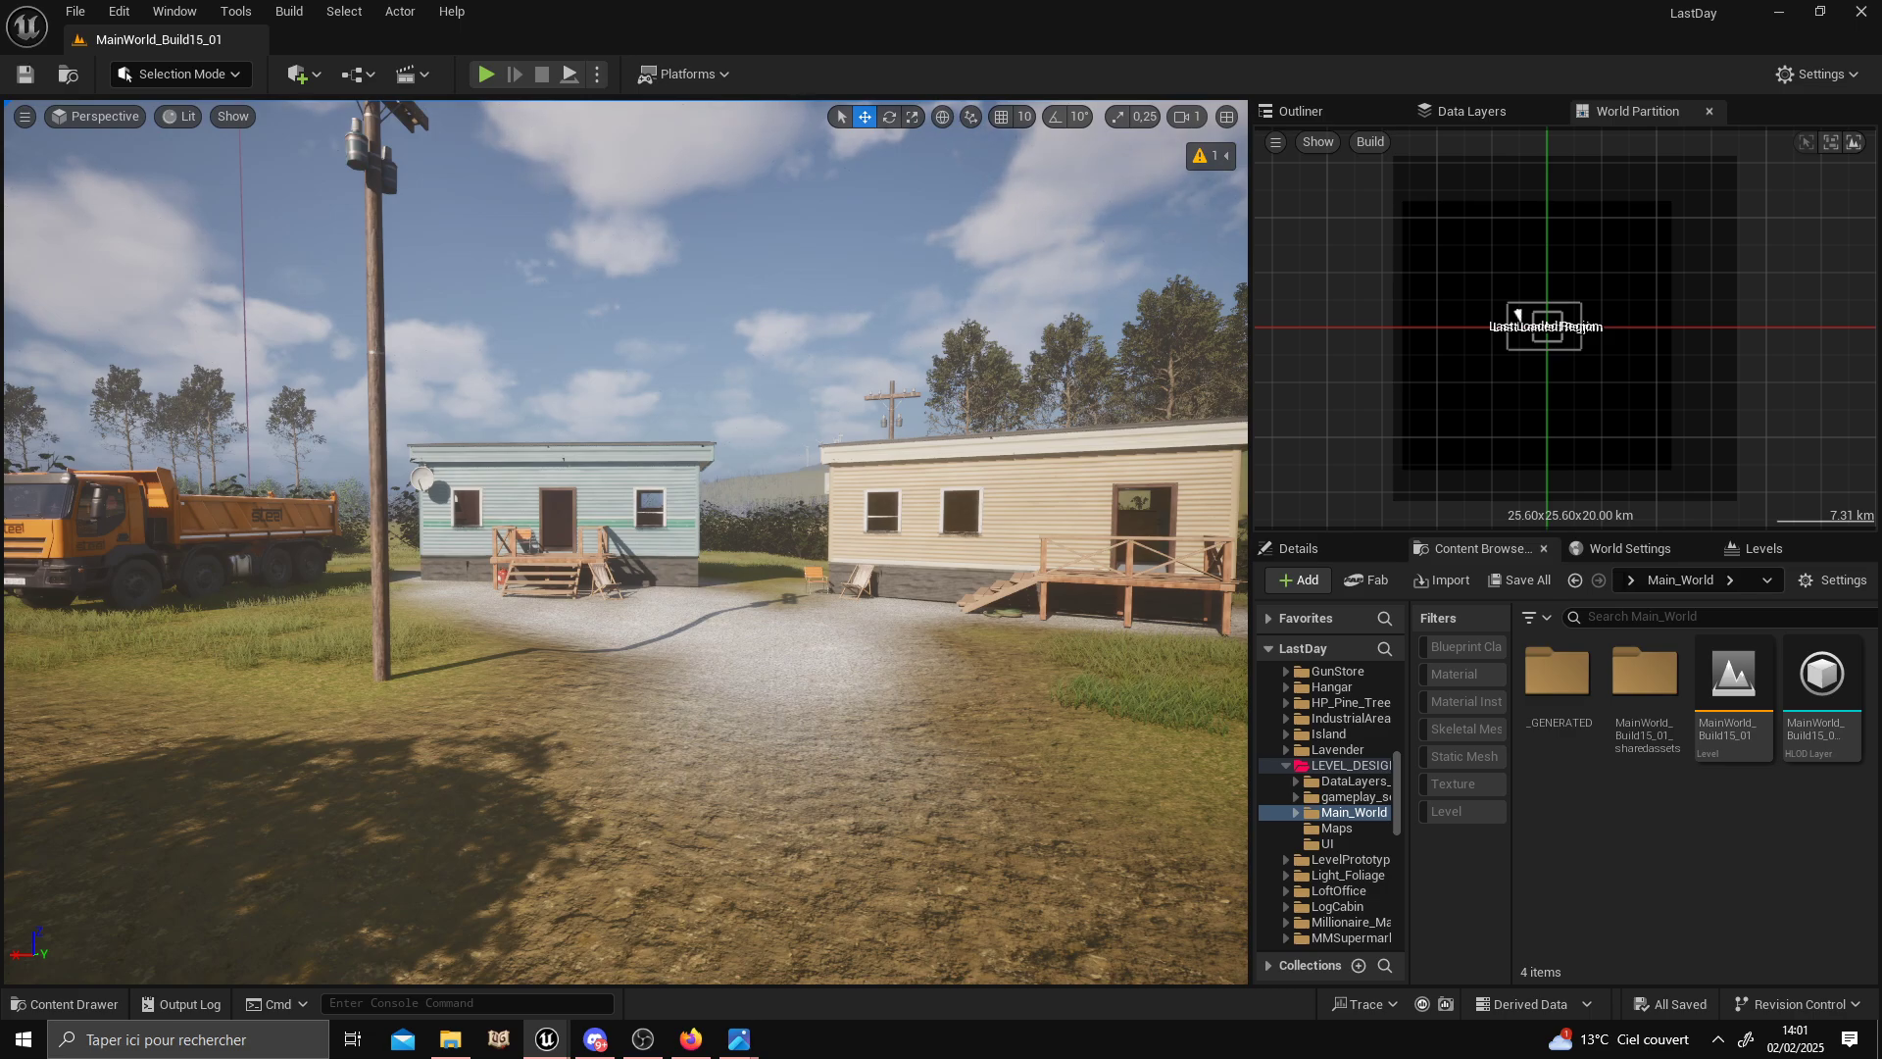
{"action": "left_click", "coordinate": [664, 554]}
{"action": "right_click_drag", "start_coordinate": [673, 637], "coordinate": [678, 637]}
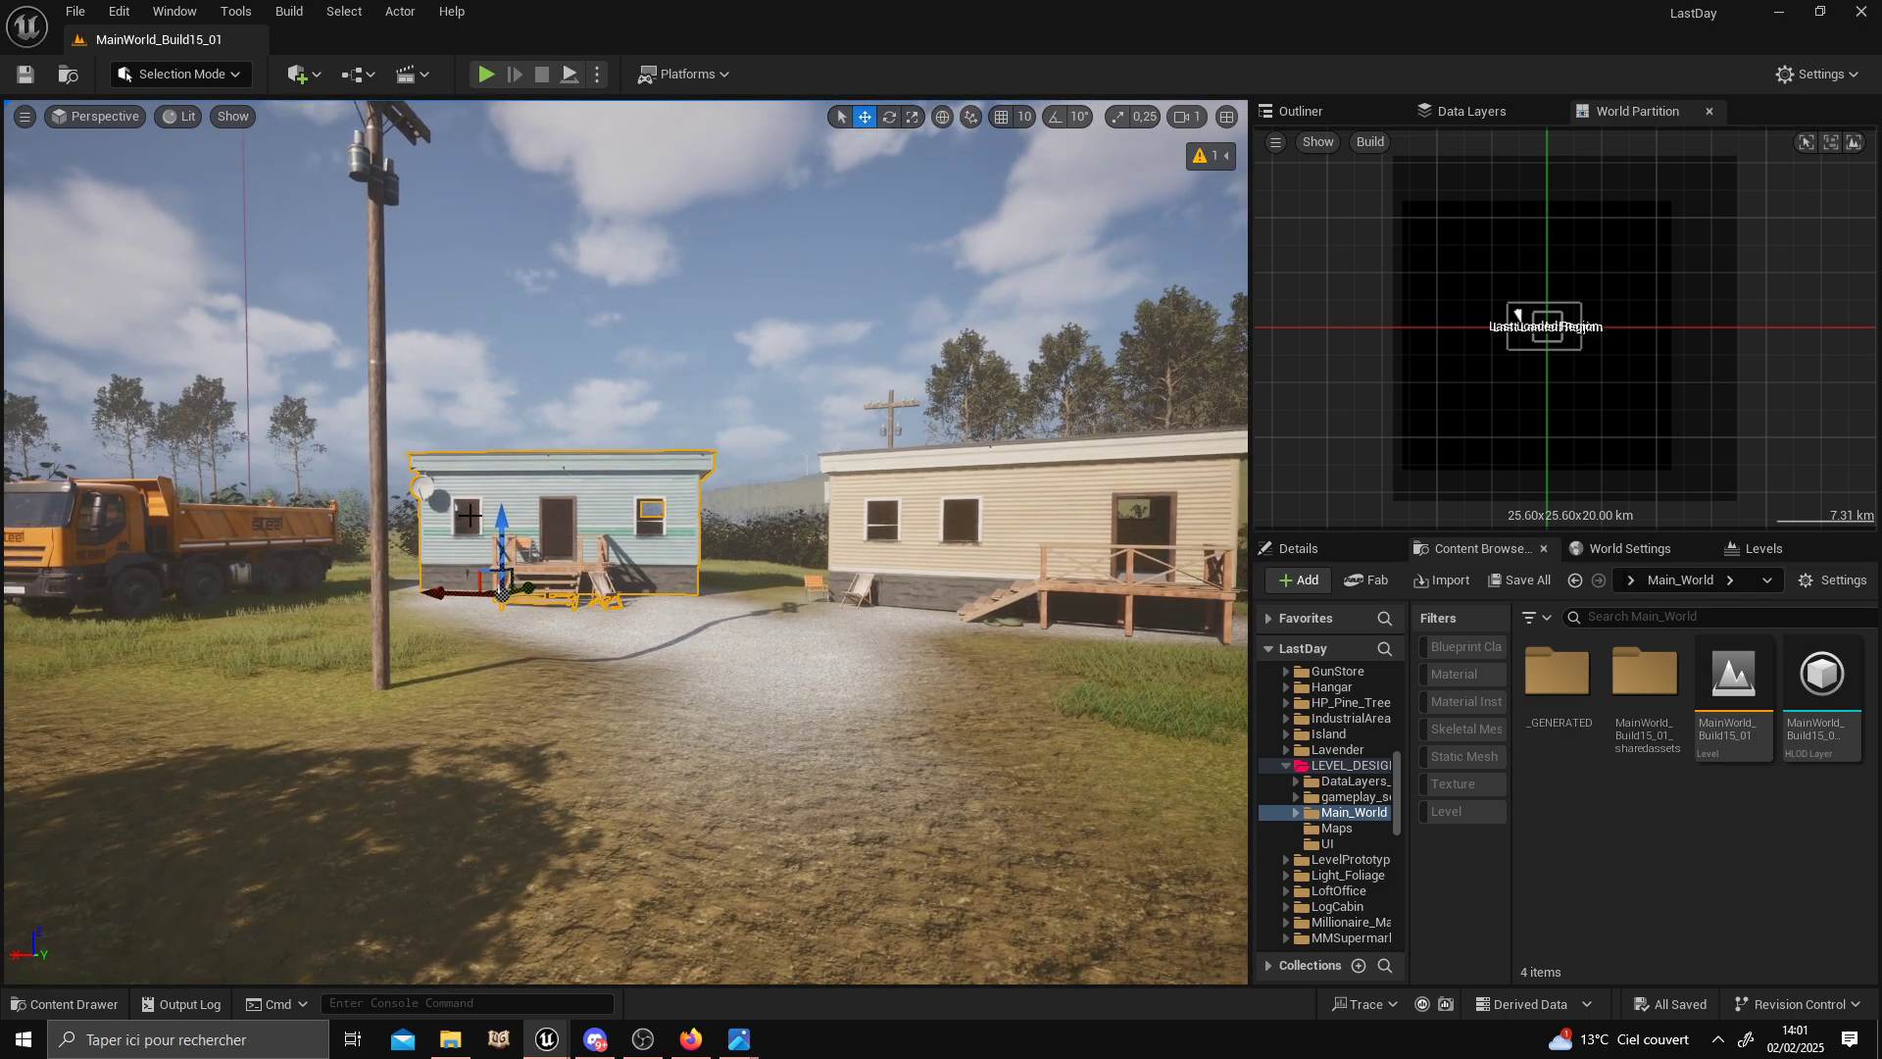
Try raising the light-blue trailer house vertically, and undo the move.
{"action": "left_click_drag", "start_coordinate": [506, 565], "coordinate": [518, 497]}
{"action": "key", "text": "ctrl+z"}
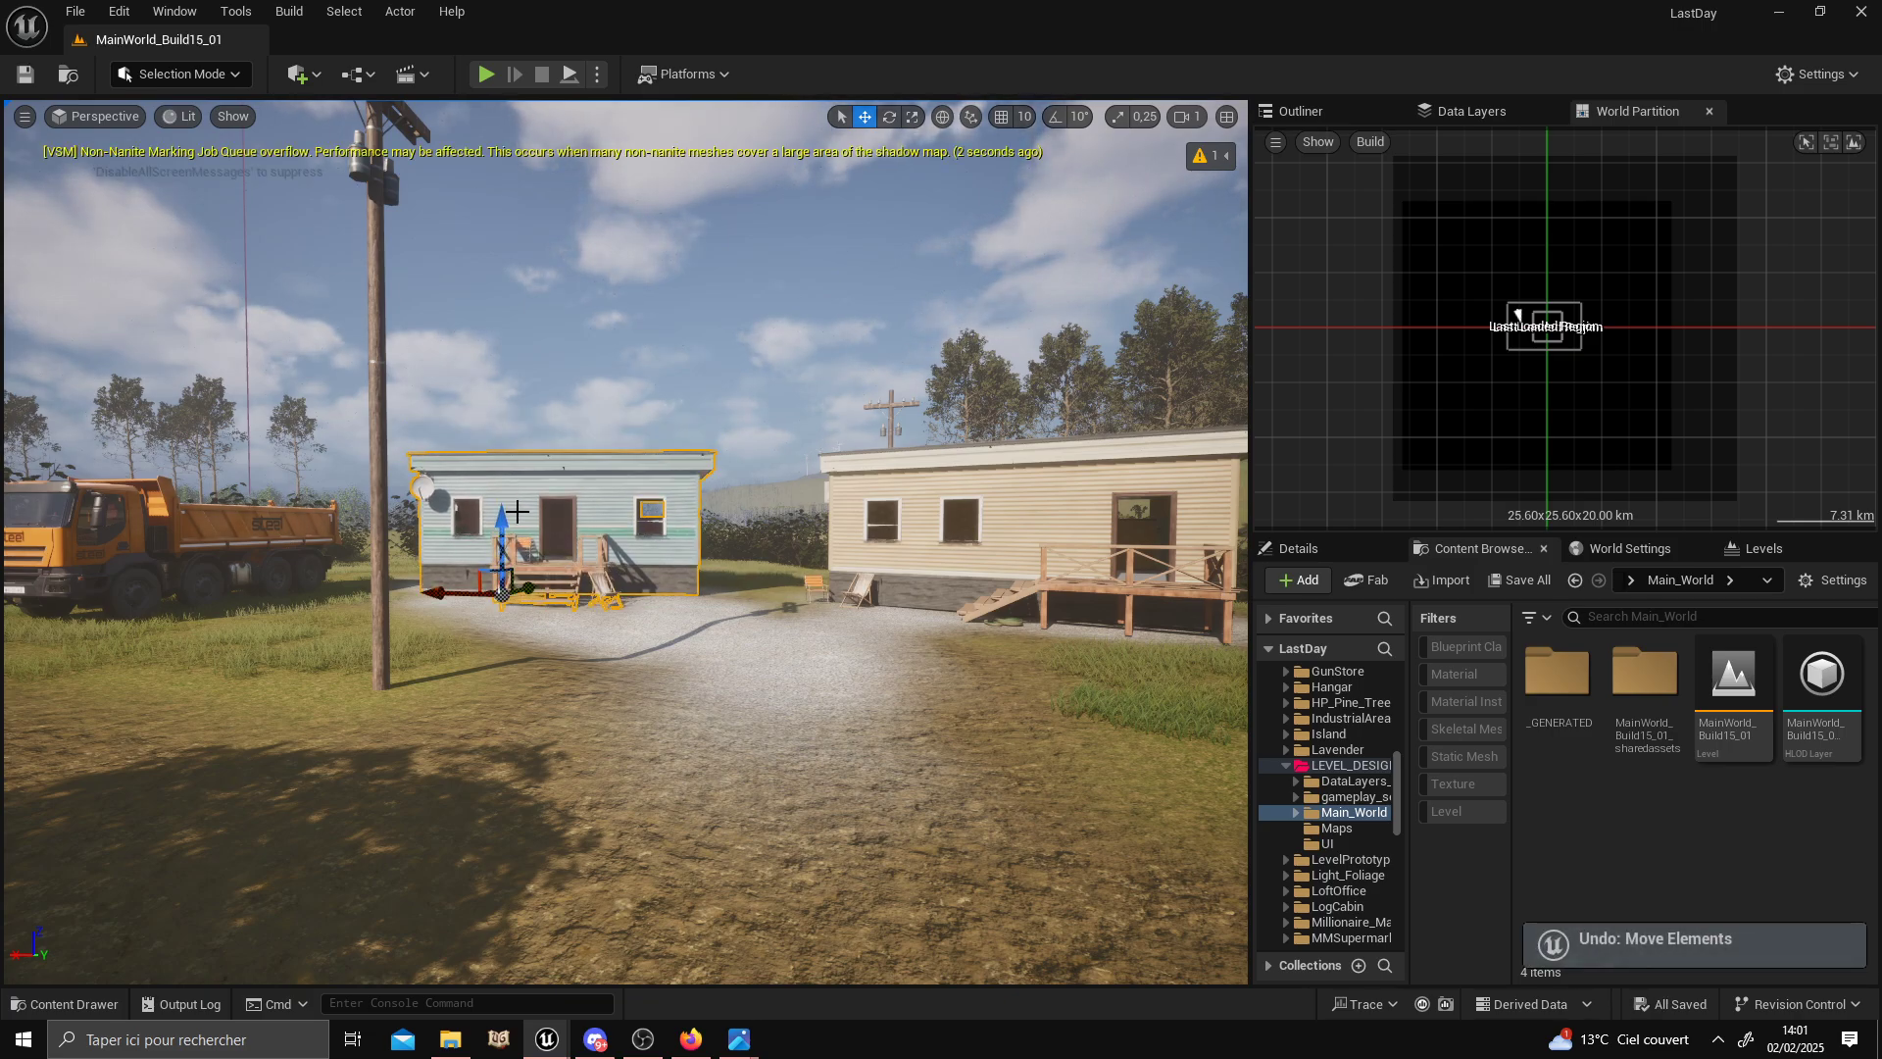
{"action": "right_click_drag", "start_coordinate": [813, 655], "coordinate": [813, 655]}
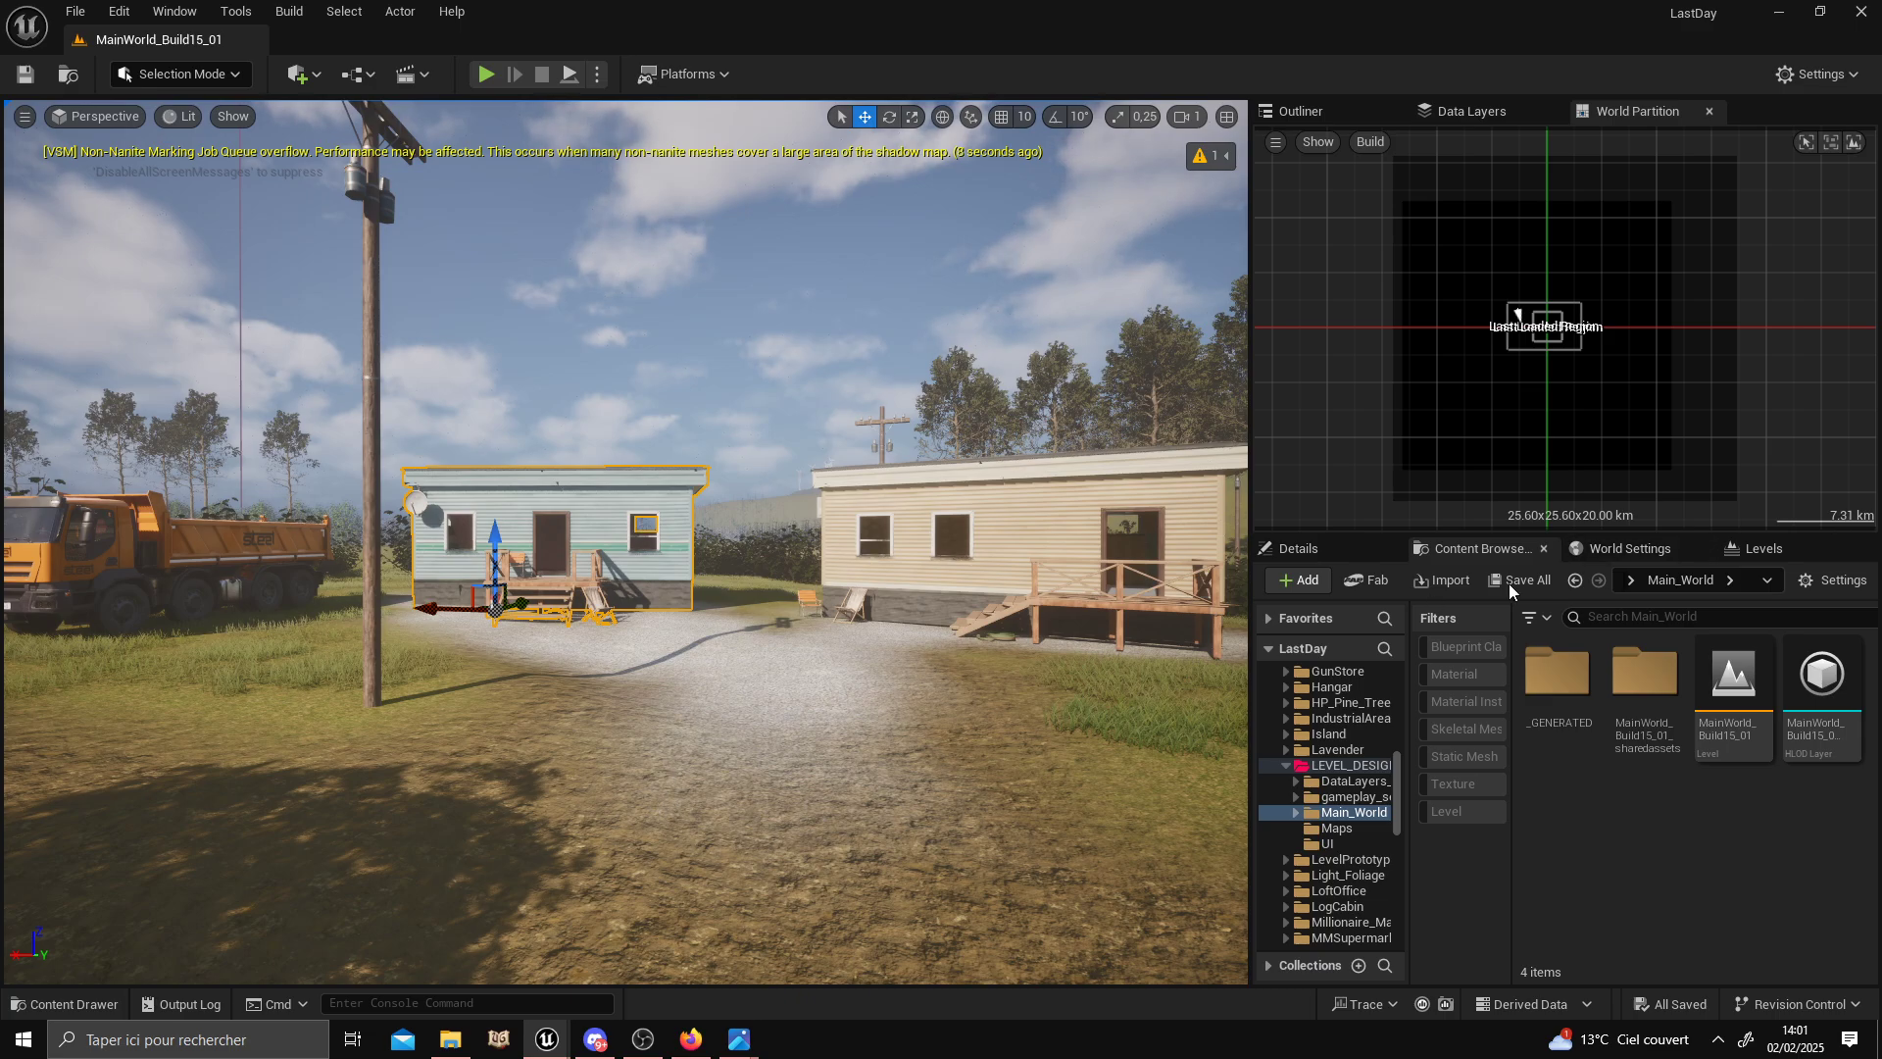
Widen the Content Browser, locate the selected trailer house's static mesh there, and view its asset details.
{"action": "left_click", "coordinate": [1647, 682]}
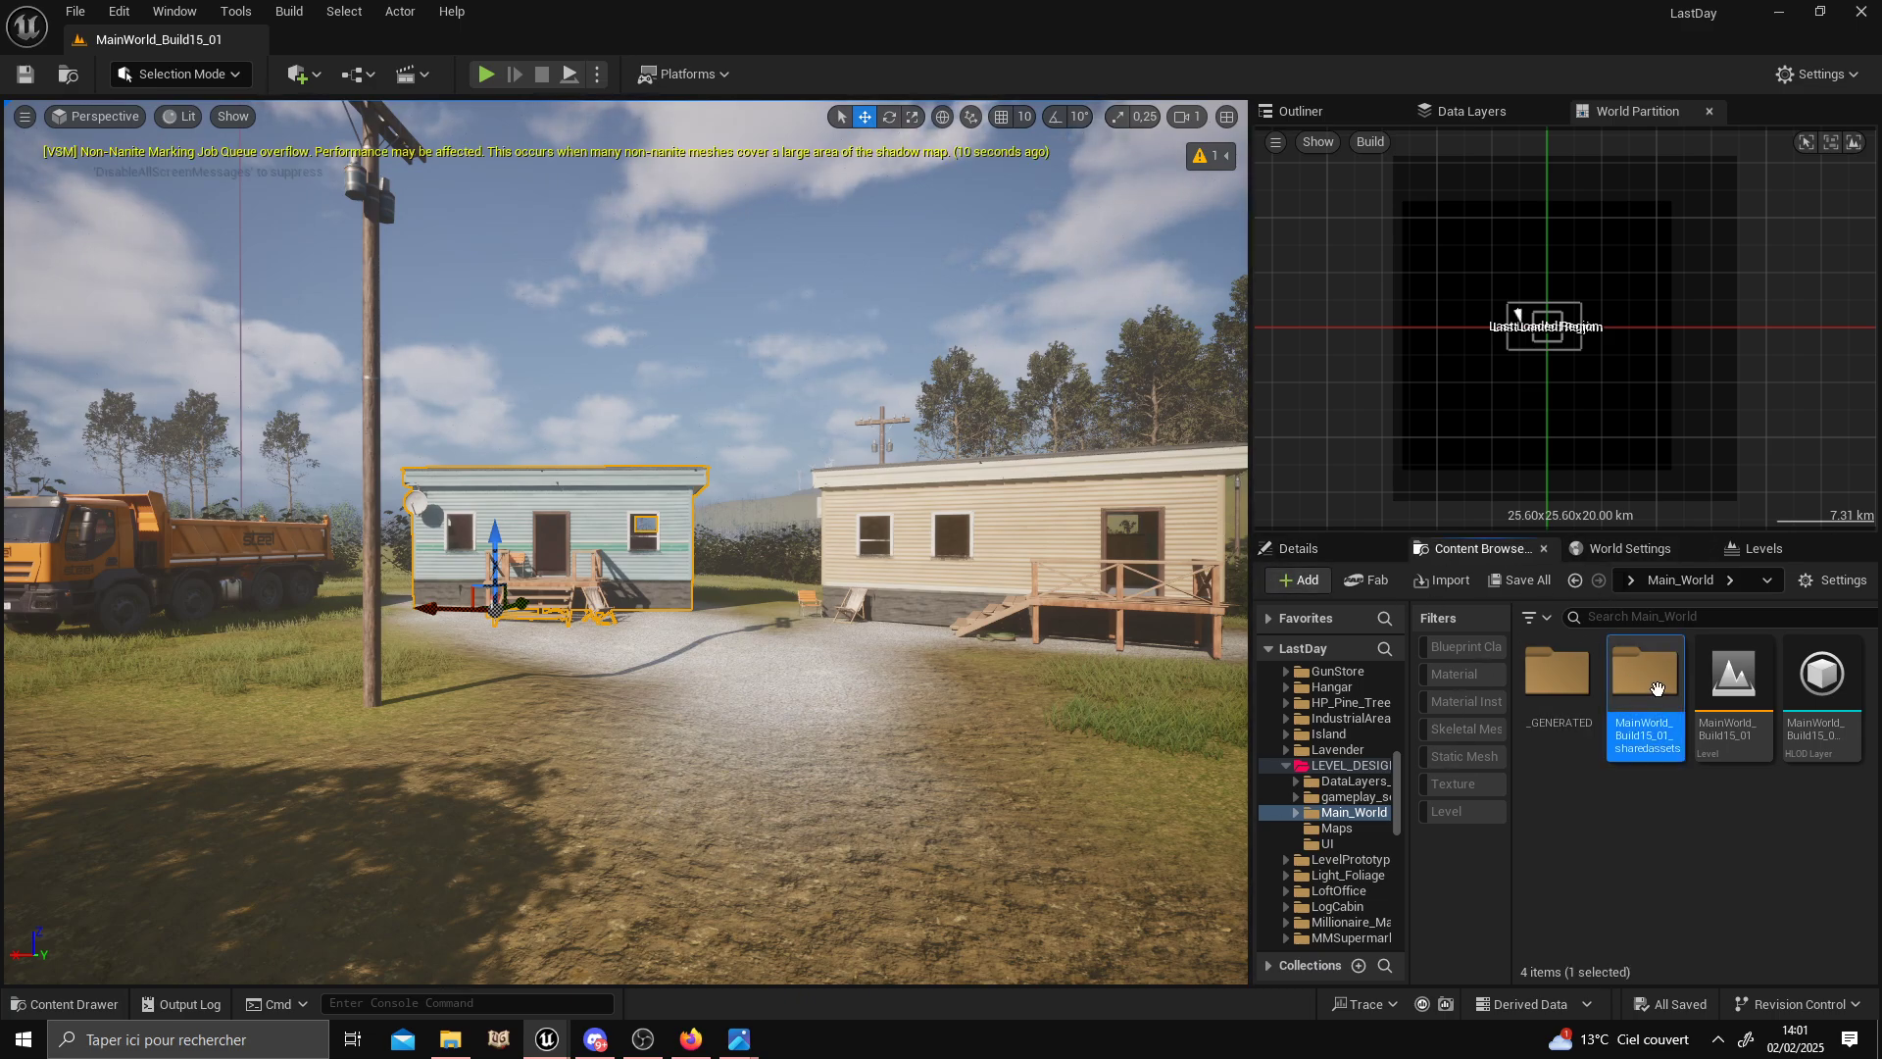
{"action": "left_click_drag", "start_coordinate": [1253, 606], "coordinate": [1198, 606]}
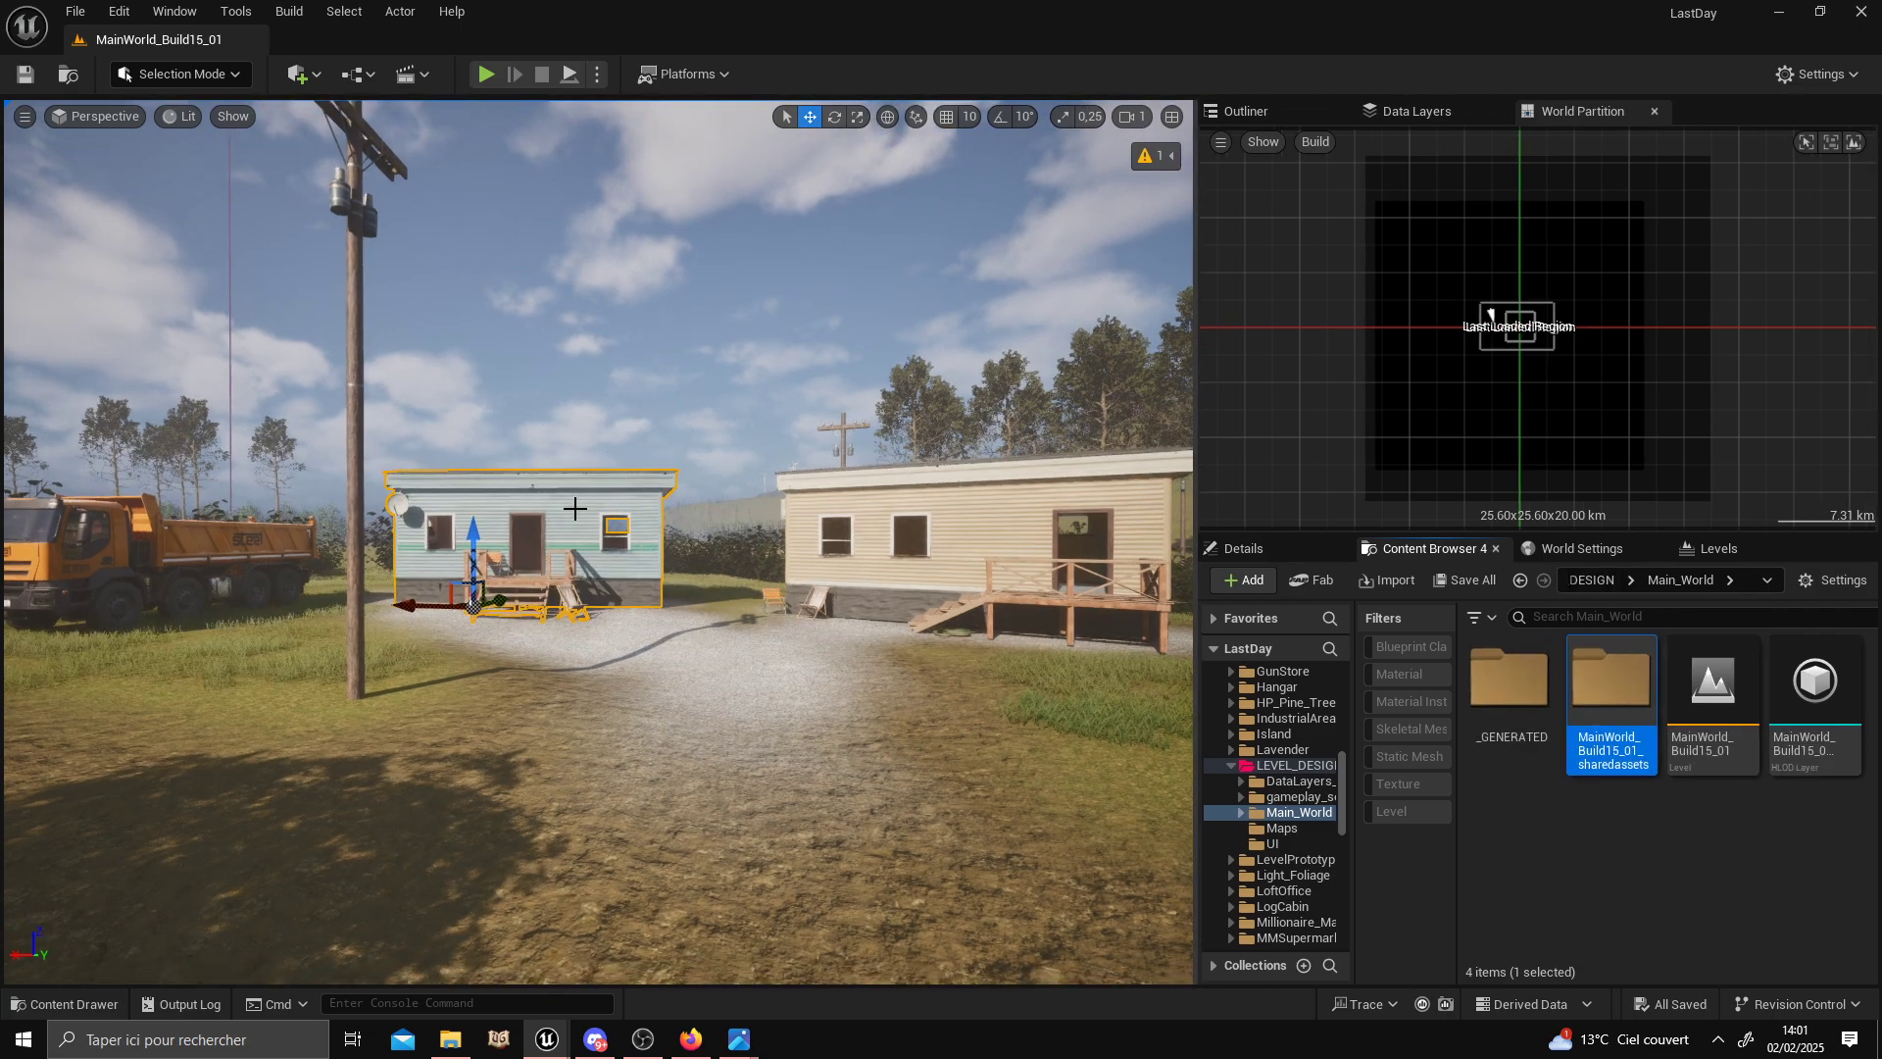
{"action": "key", "text": "ctrl+b"}
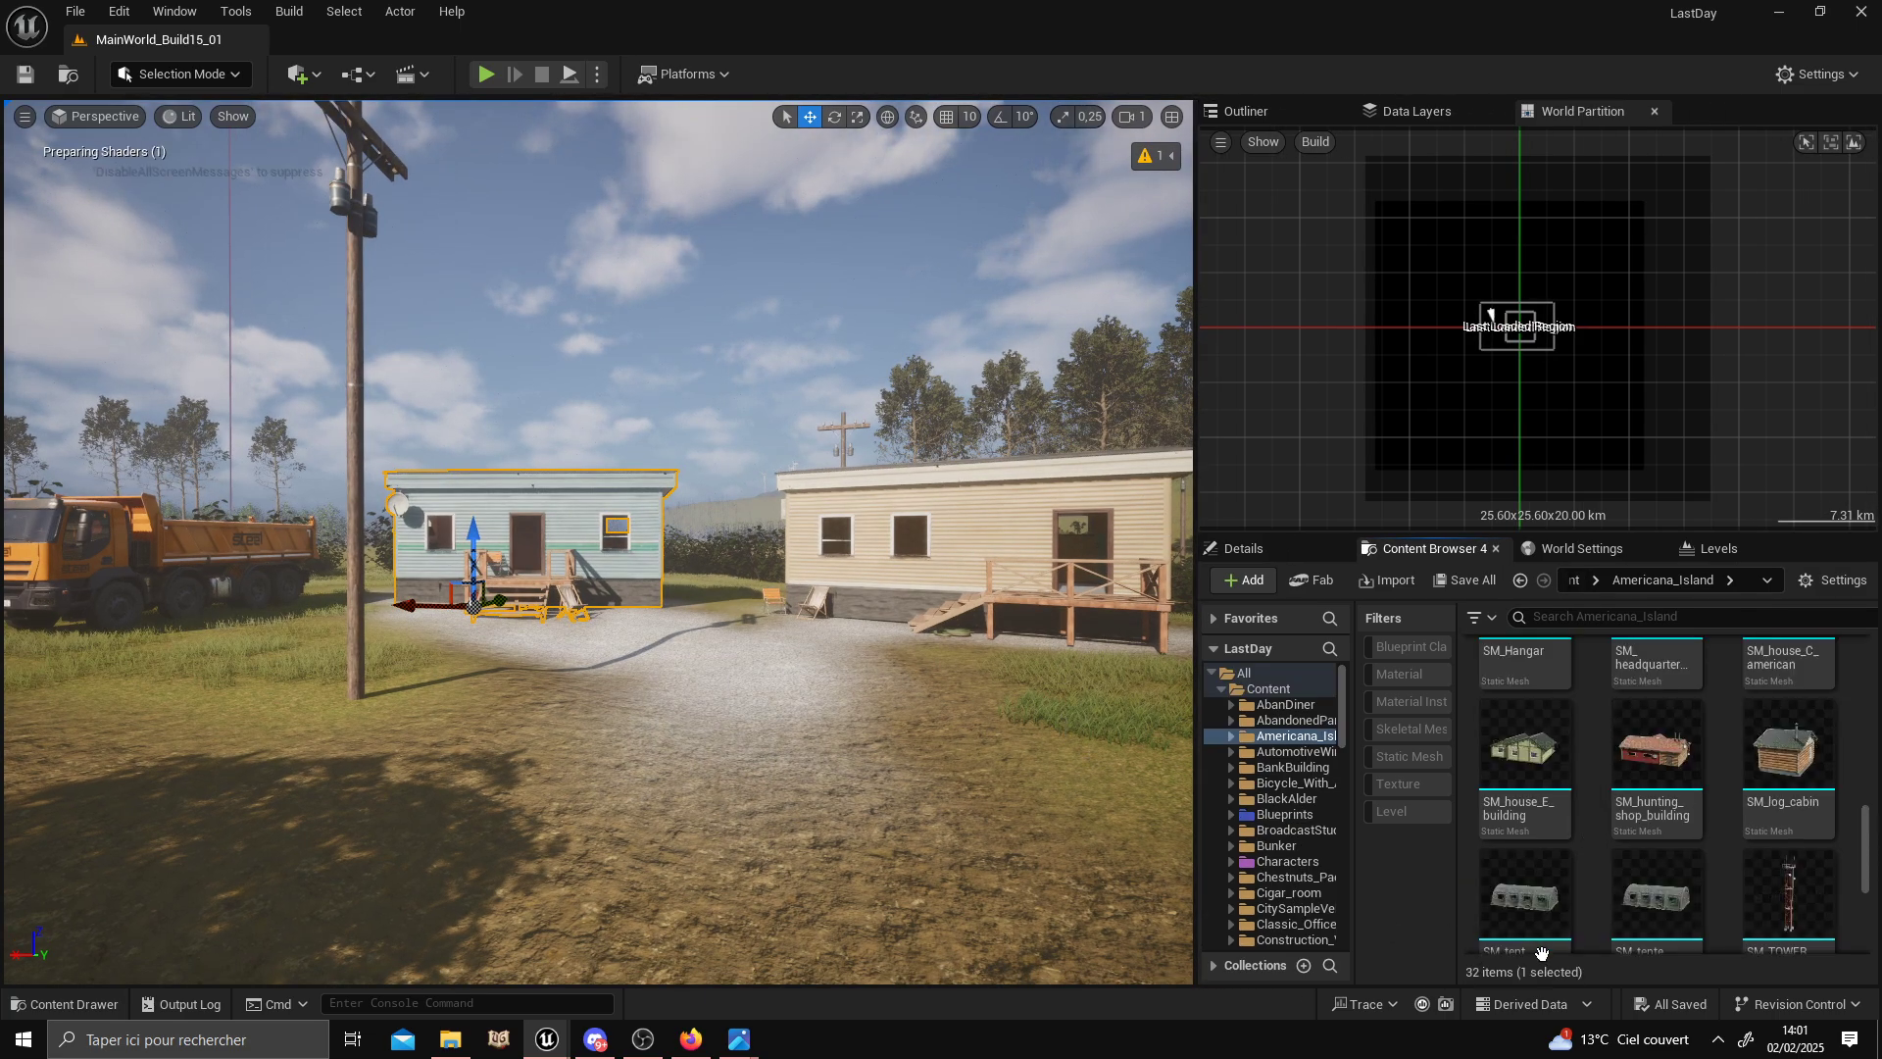
{"action": "scroll", "coordinate": [1642, 853], "scroll_direction": "up", "scroll_amount": 4}
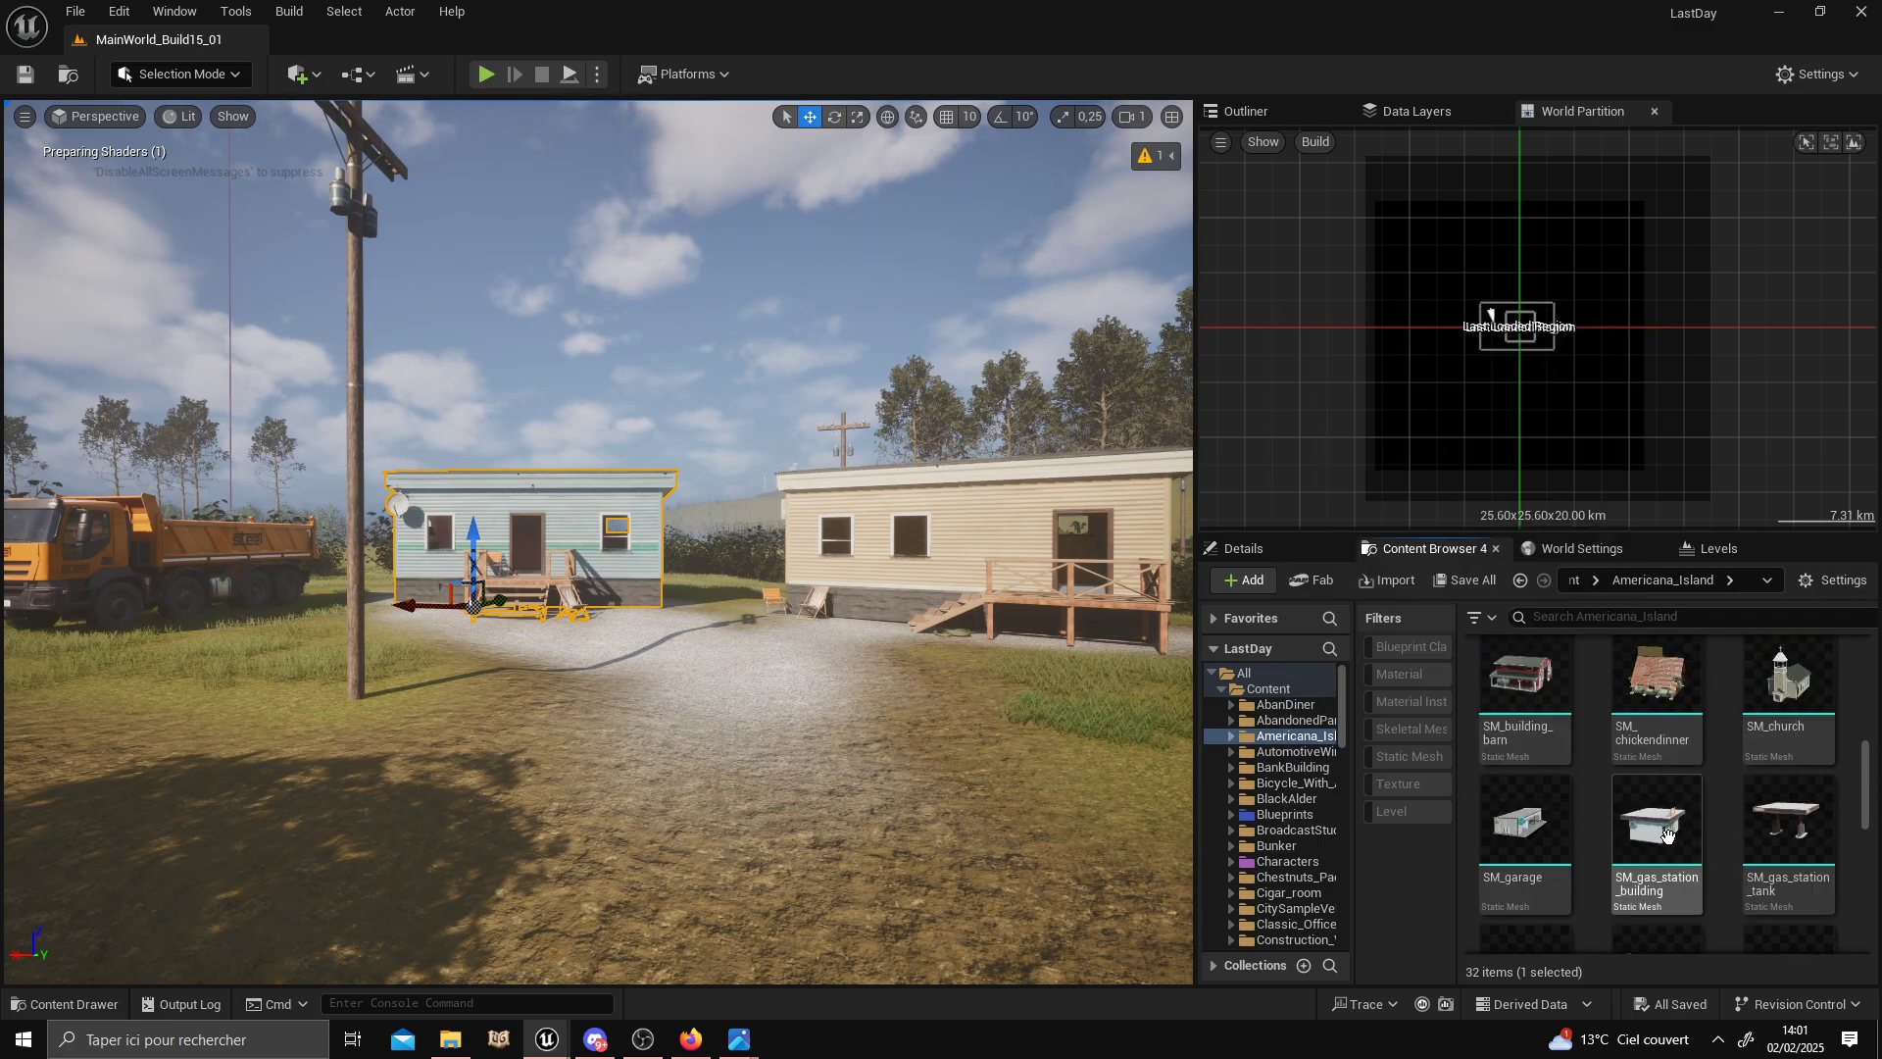
{"action": "mouse_move", "coordinate": [1655, 831]}
{"action": "scroll", "coordinate": [1665, 830], "scroll_direction": "up", "scroll_amount": 6}
{"action": "scroll", "coordinate": [1686, 825], "scroll_direction": "down", "scroll_amount": 11}
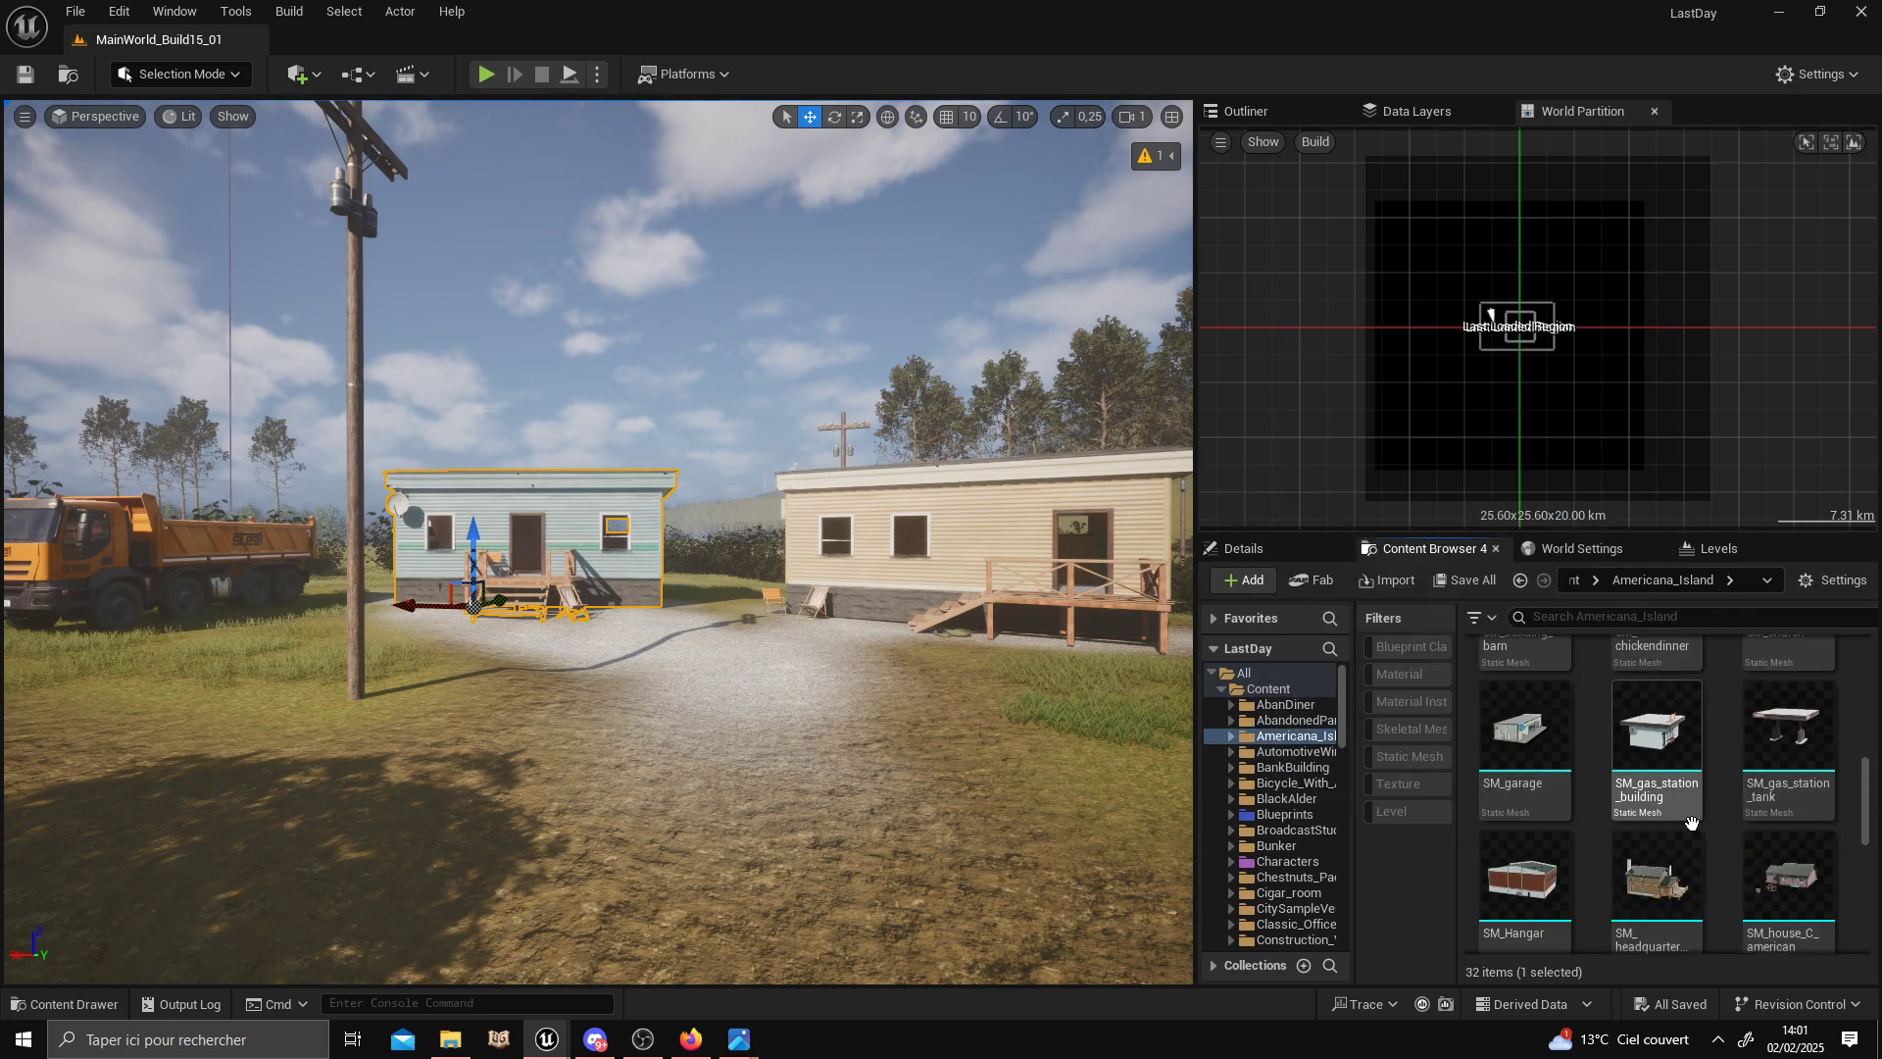
{"action": "scroll", "coordinate": [1687, 820], "scroll_direction": "down", "scroll_amount": 1}
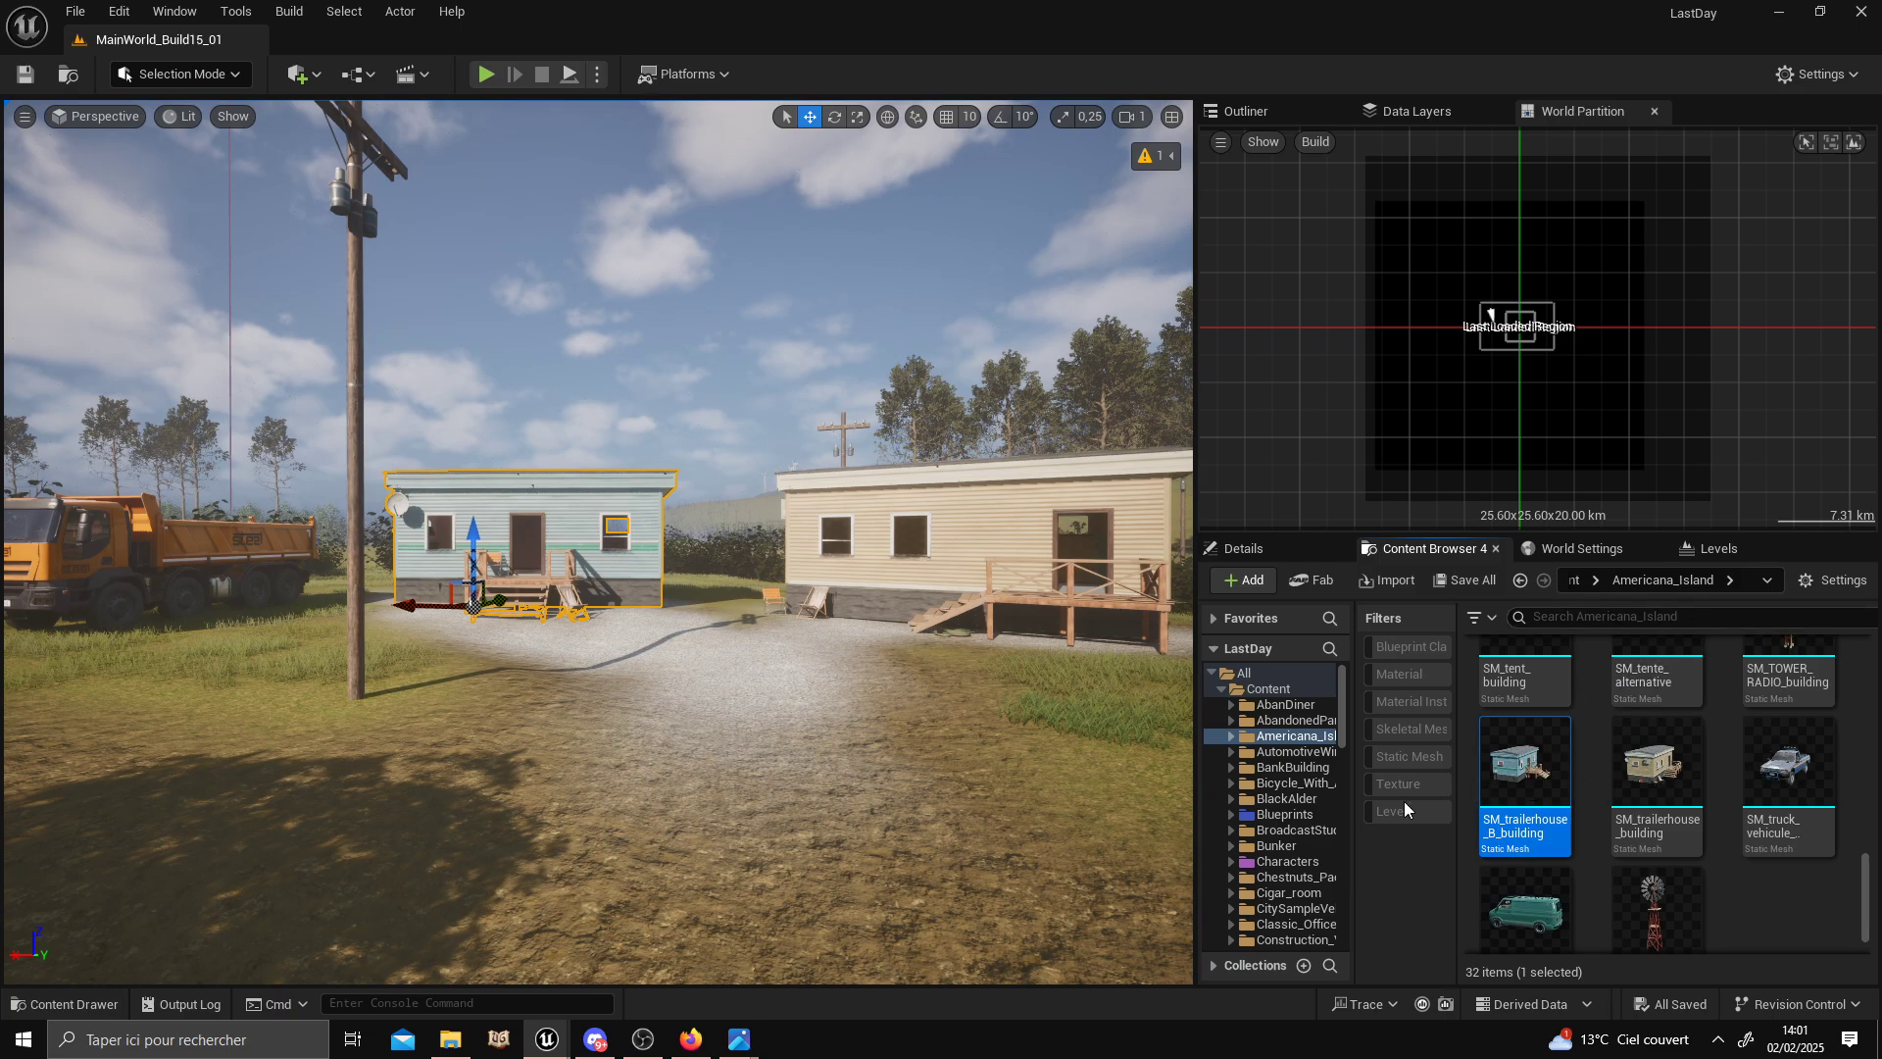
{"action": "mouse_move", "coordinate": [1535, 835]}
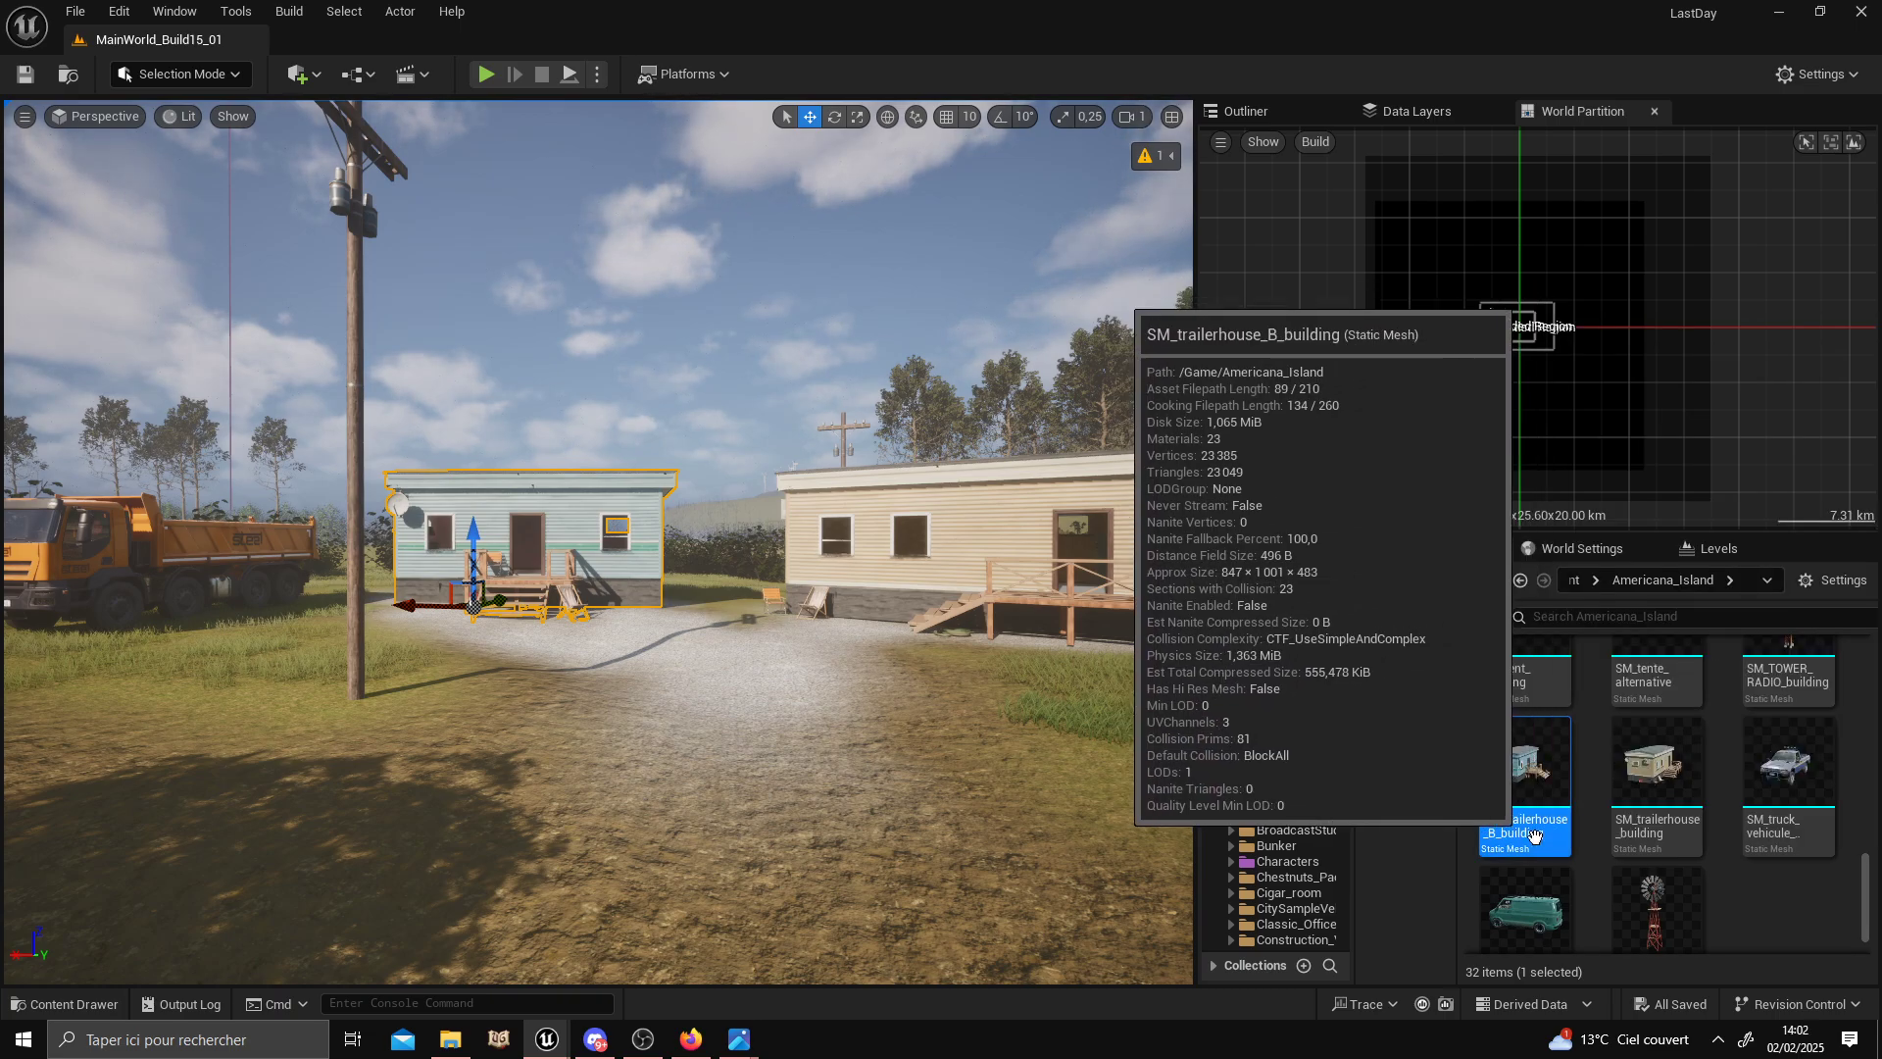
Open the Size Map for SM_trailerhouse_B_building and maximize its window.
{"action": "right_click_drag", "start_coordinate": [1013, 655], "coordinate": [917, 645]}
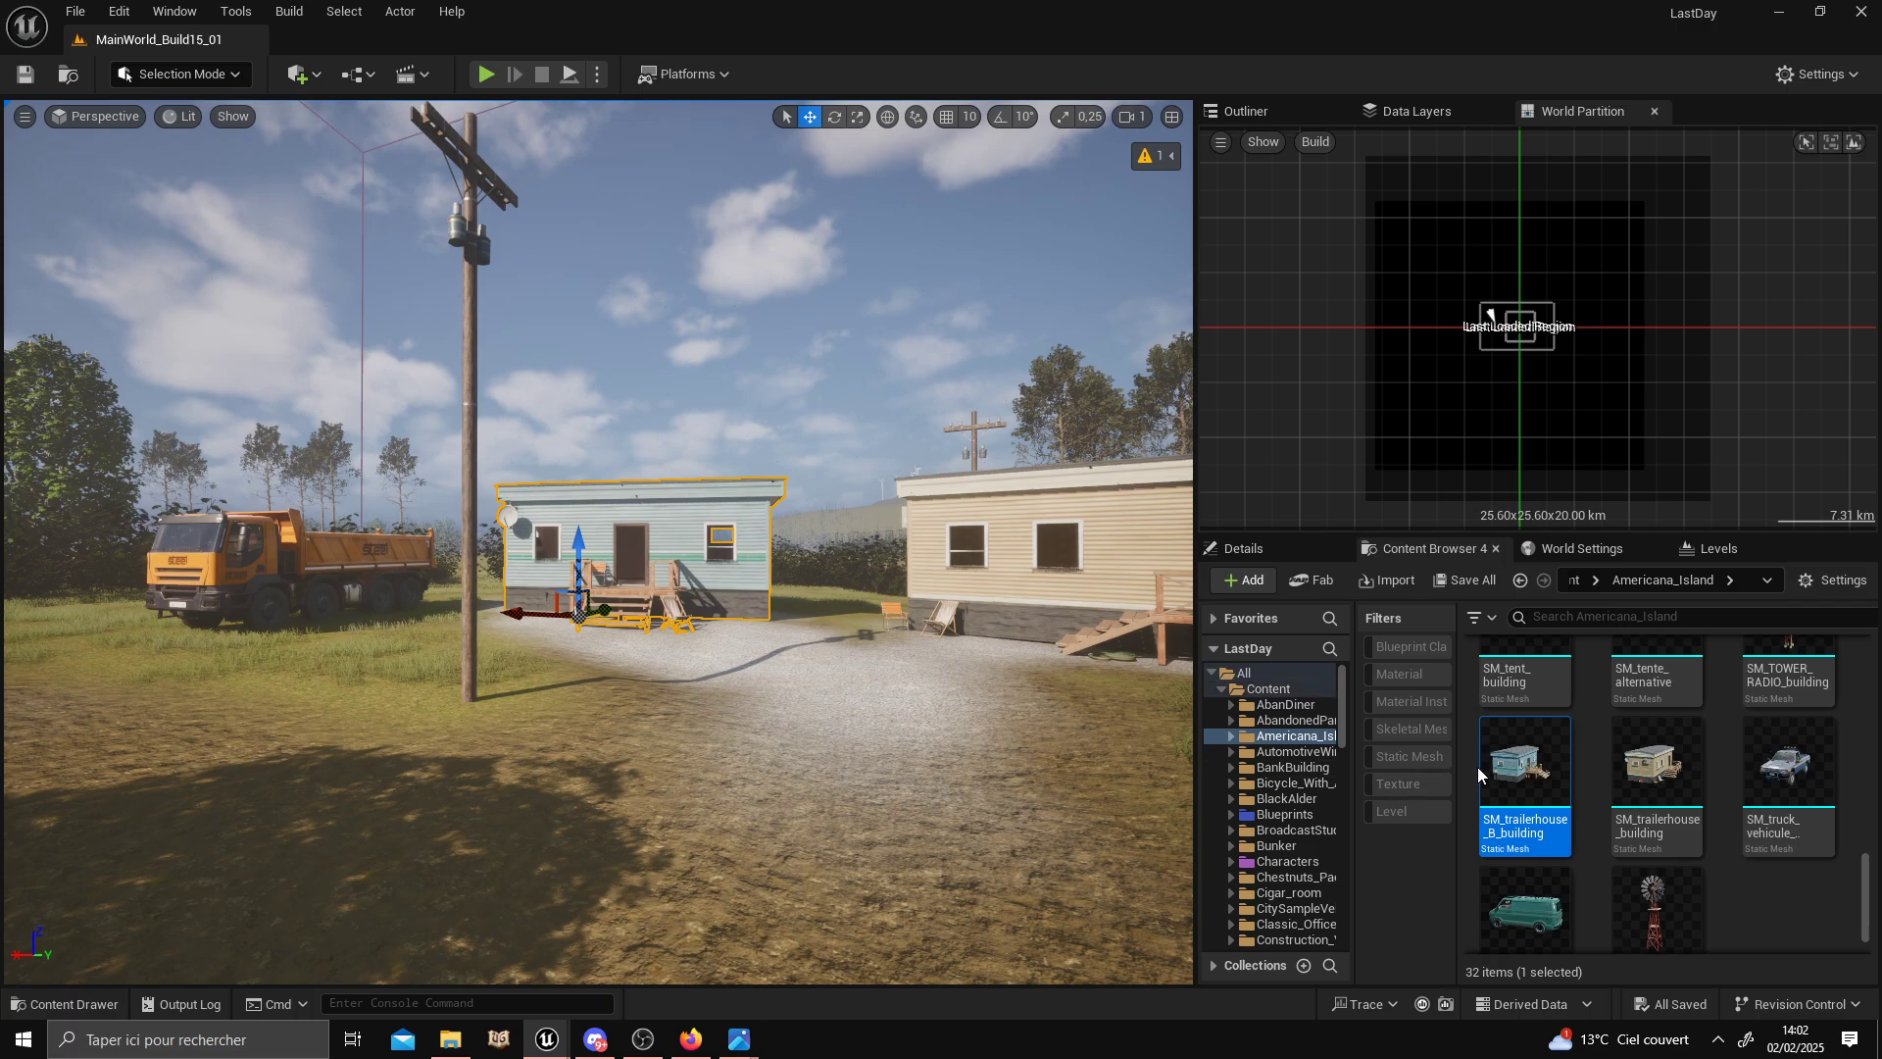
{"action": "right_click", "coordinate": [1525, 770]}
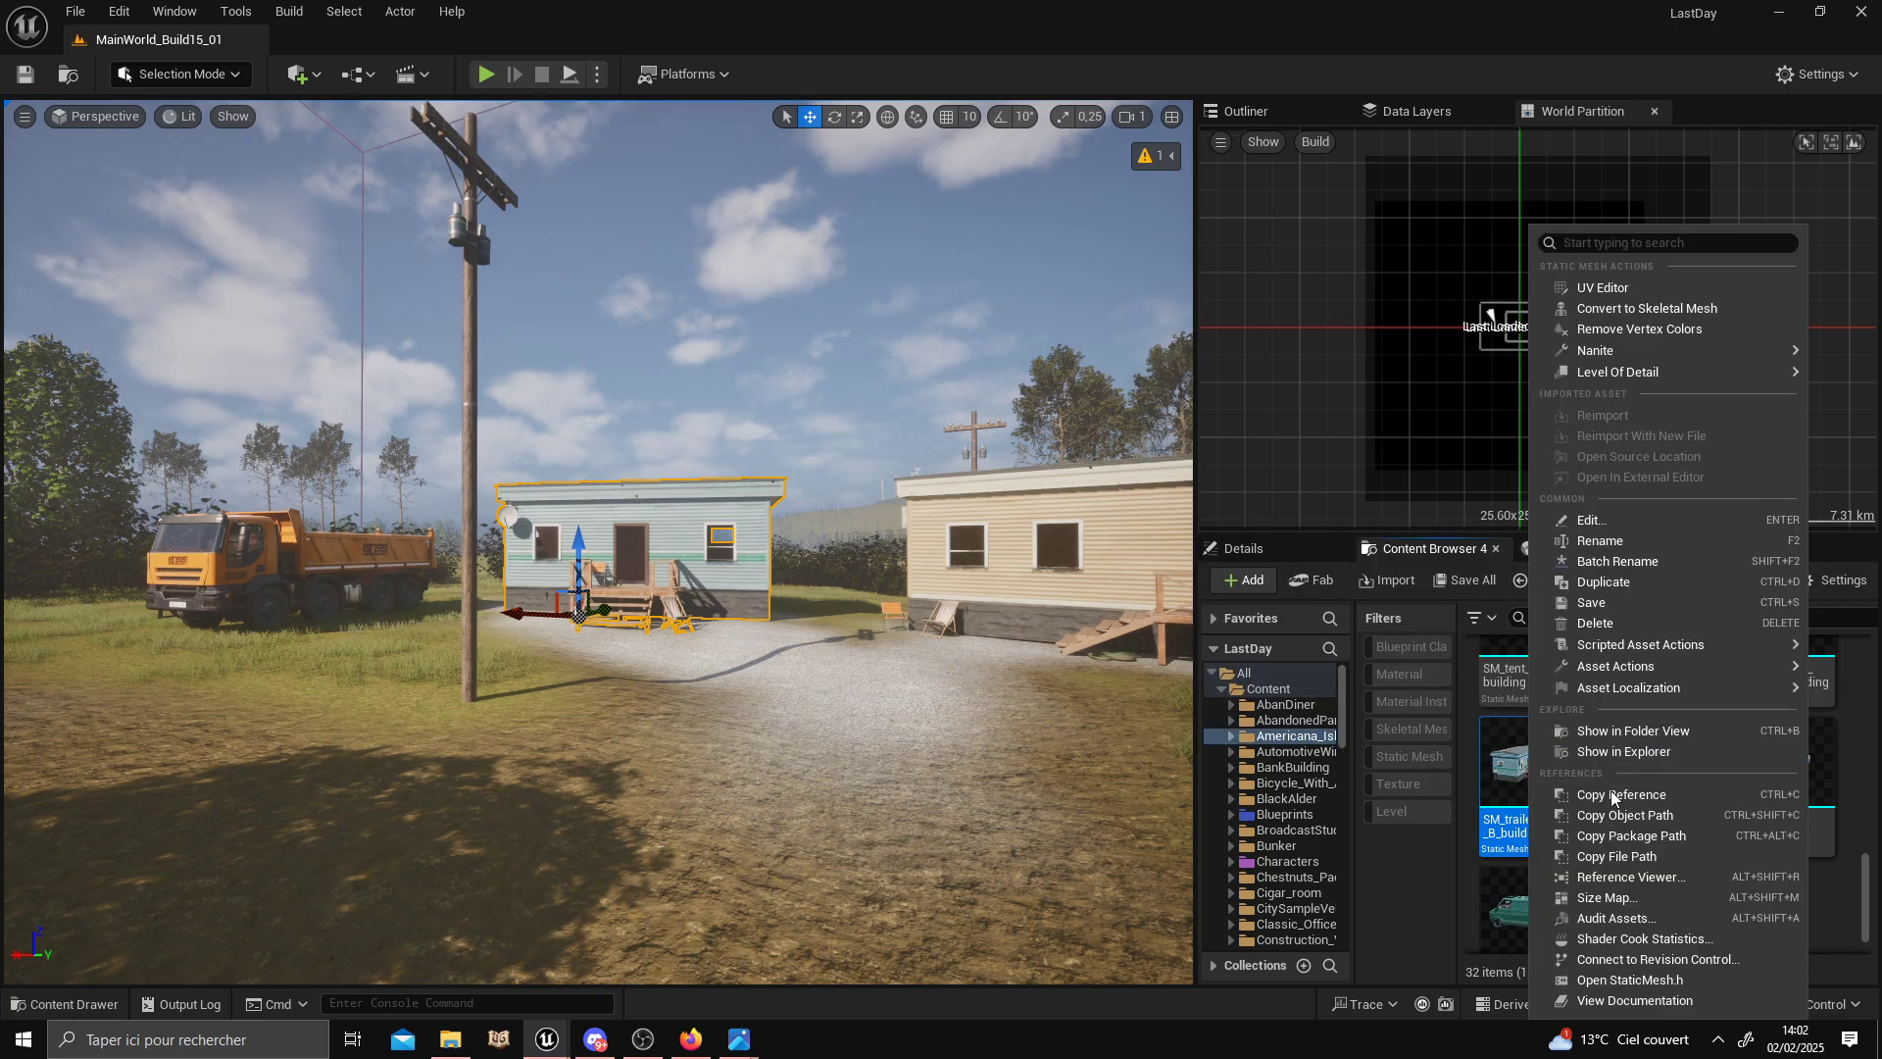
{"action": "left_click", "coordinate": [1711, 900]}
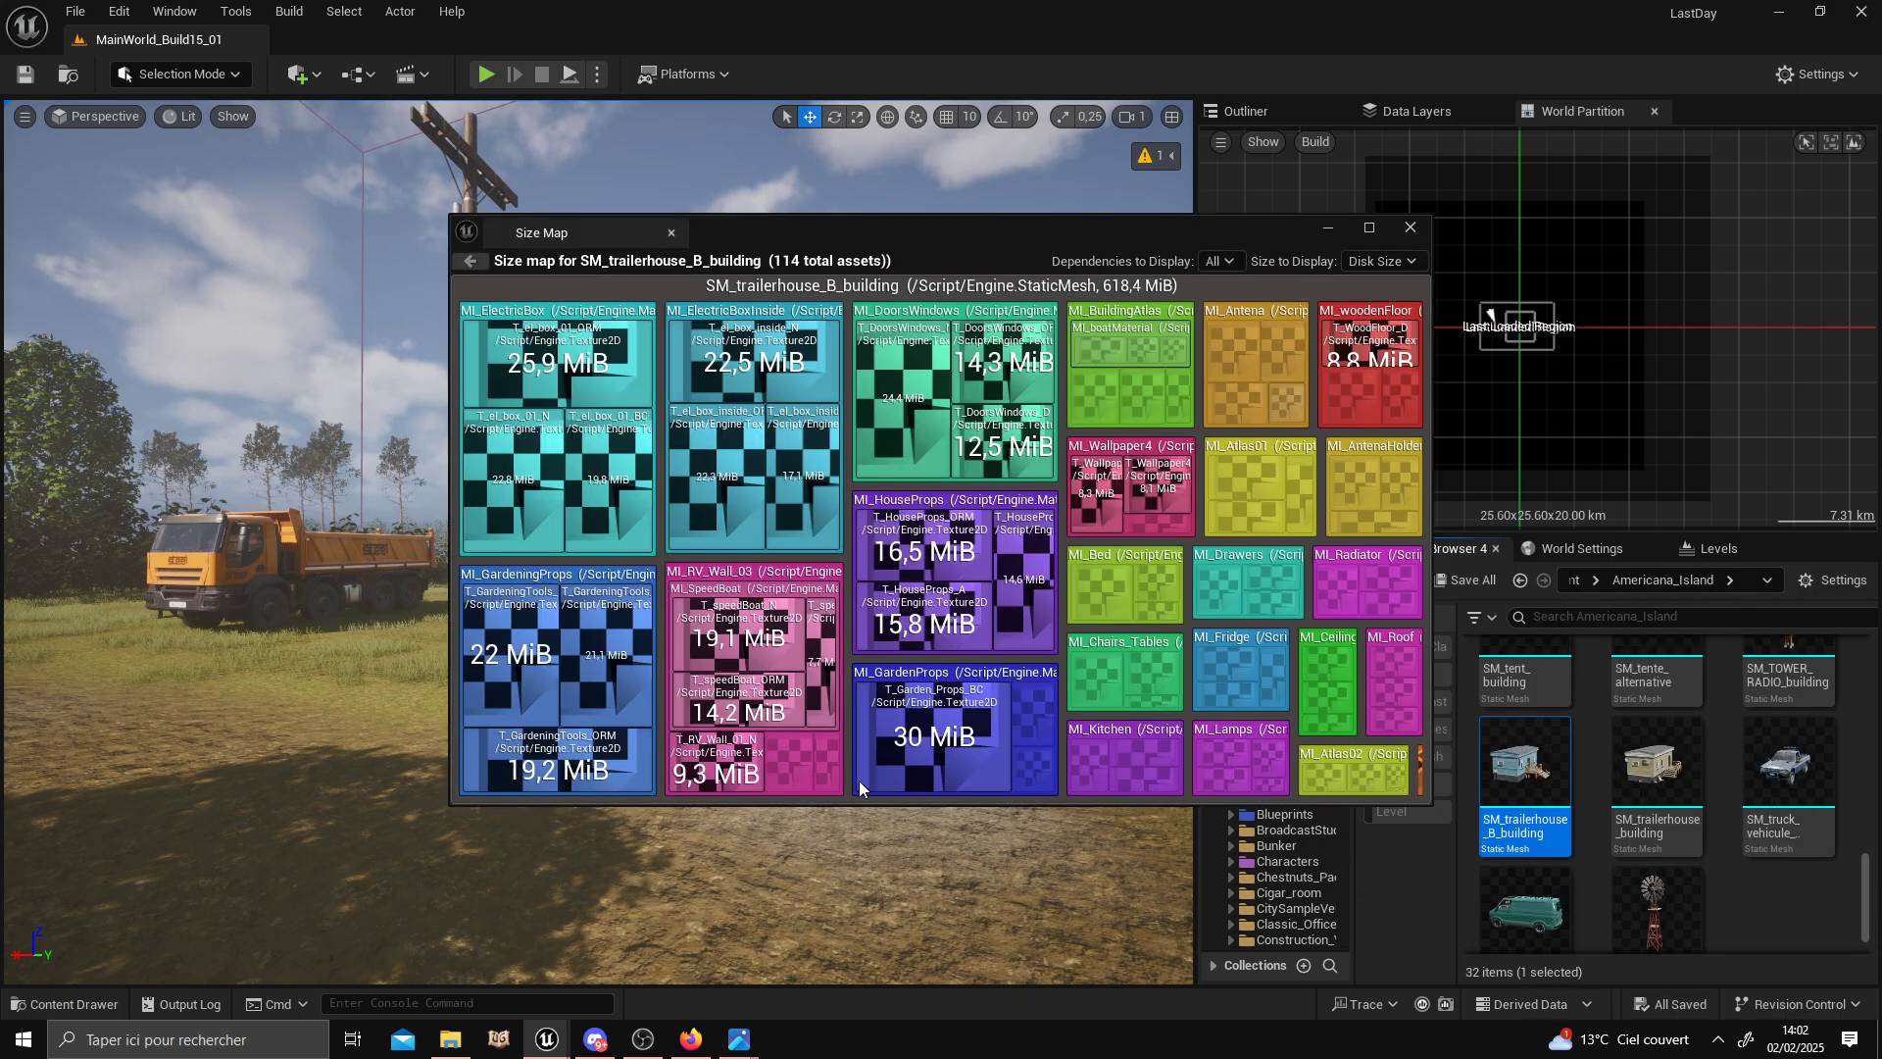
{"action": "left_click_drag", "start_coordinate": [973, 238], "coordinate": [594, 182]}
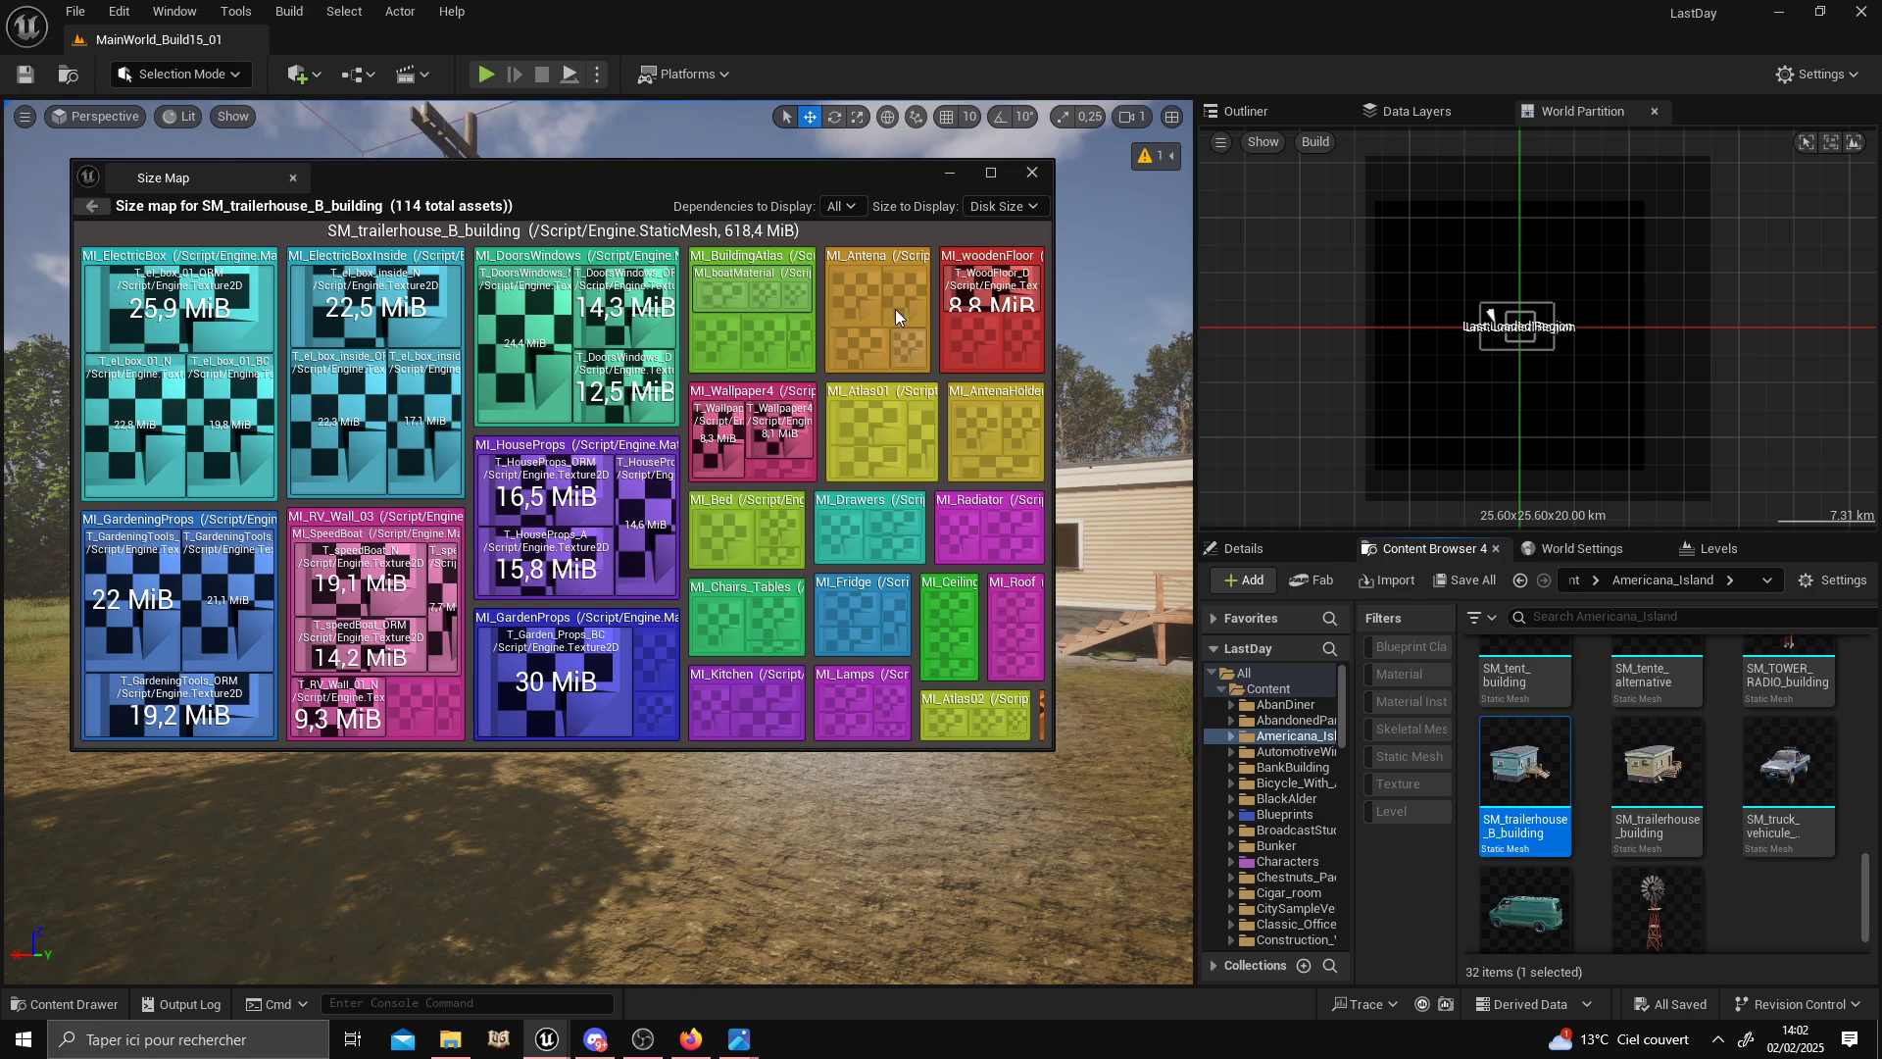
{"action": "left_click_drag", "start_coordinate": [1055, 750], "coordinate": [1675, 951]}
{"action": "left_click_drag", "start_coordinate": [1209, 189], "coordinate": [1192, 168]}
{"action": "left_click", "coordinate": [1592, 153]}
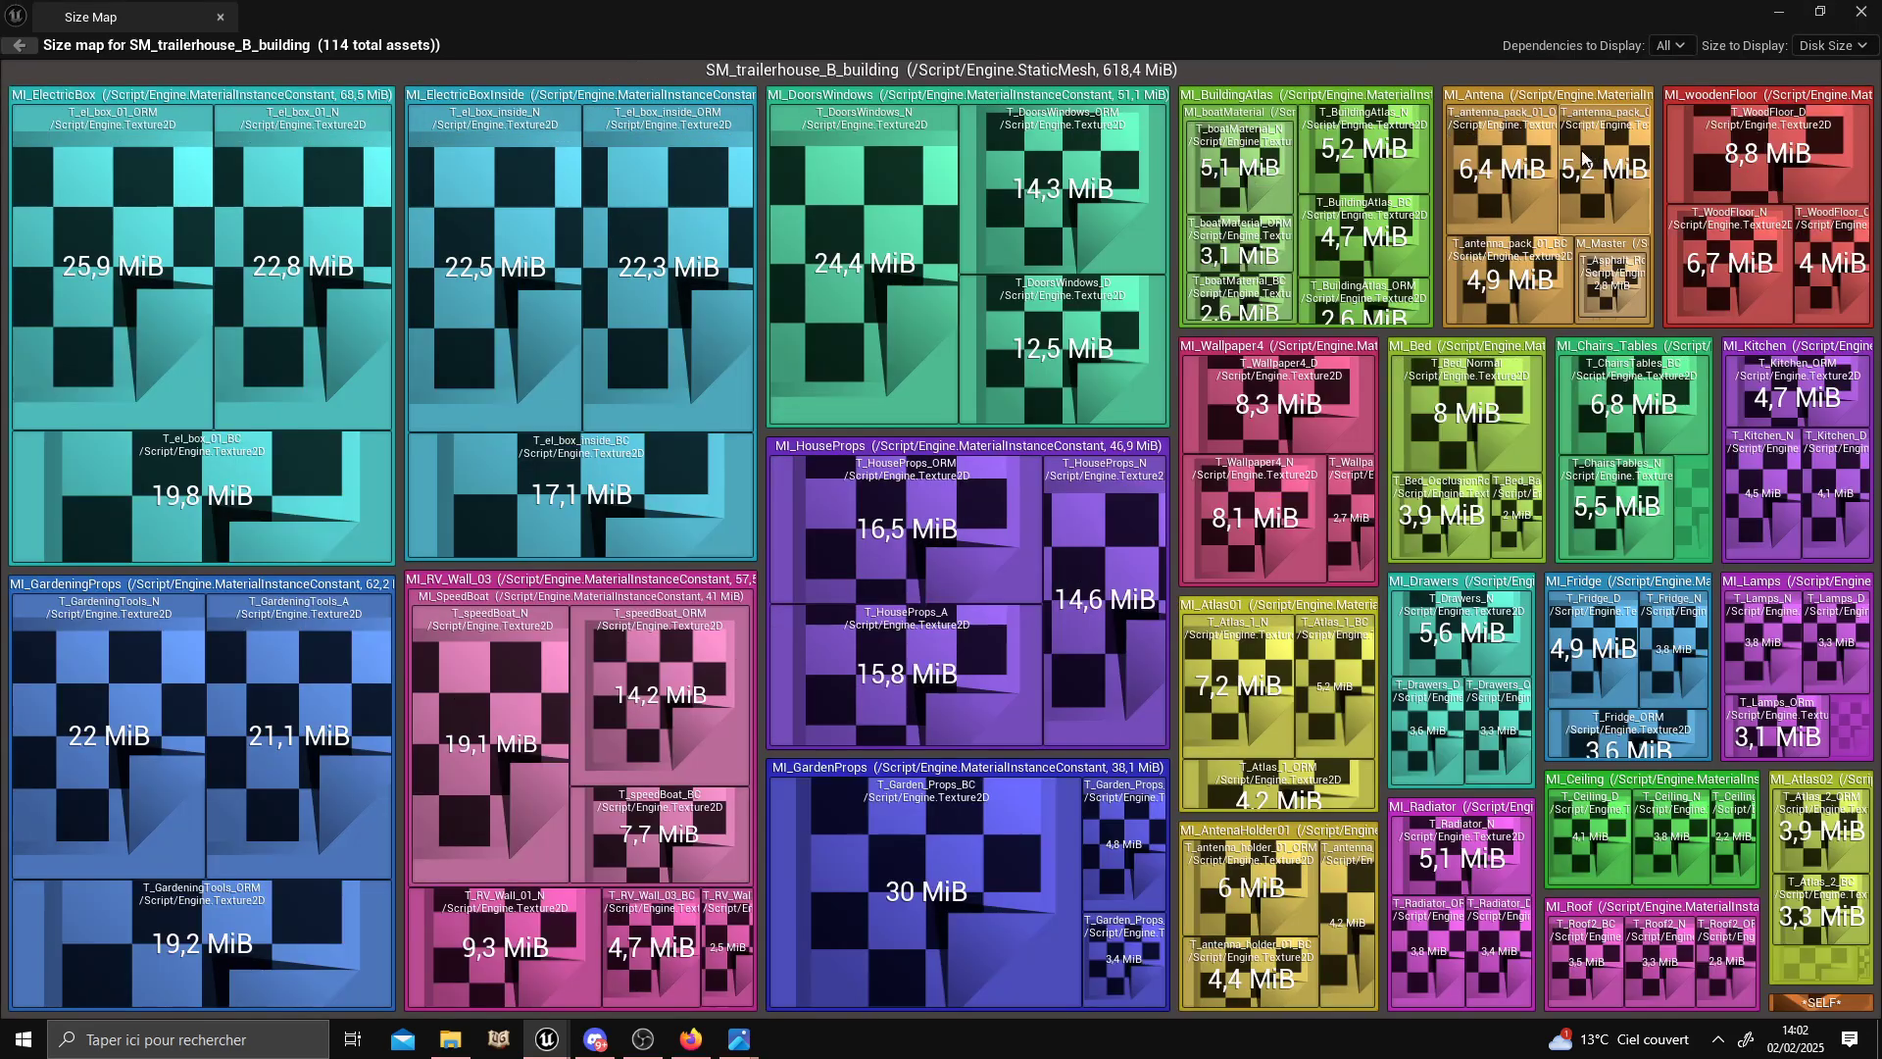
Compare the trailer house's size map with the building in the level, and return the map to full screen.
{"action": "left_click_drag", "start_coordinate": [584, 19], "coordinate": [925, 107]}
{"action": "left_click", "coordinate": [1614, 102]}
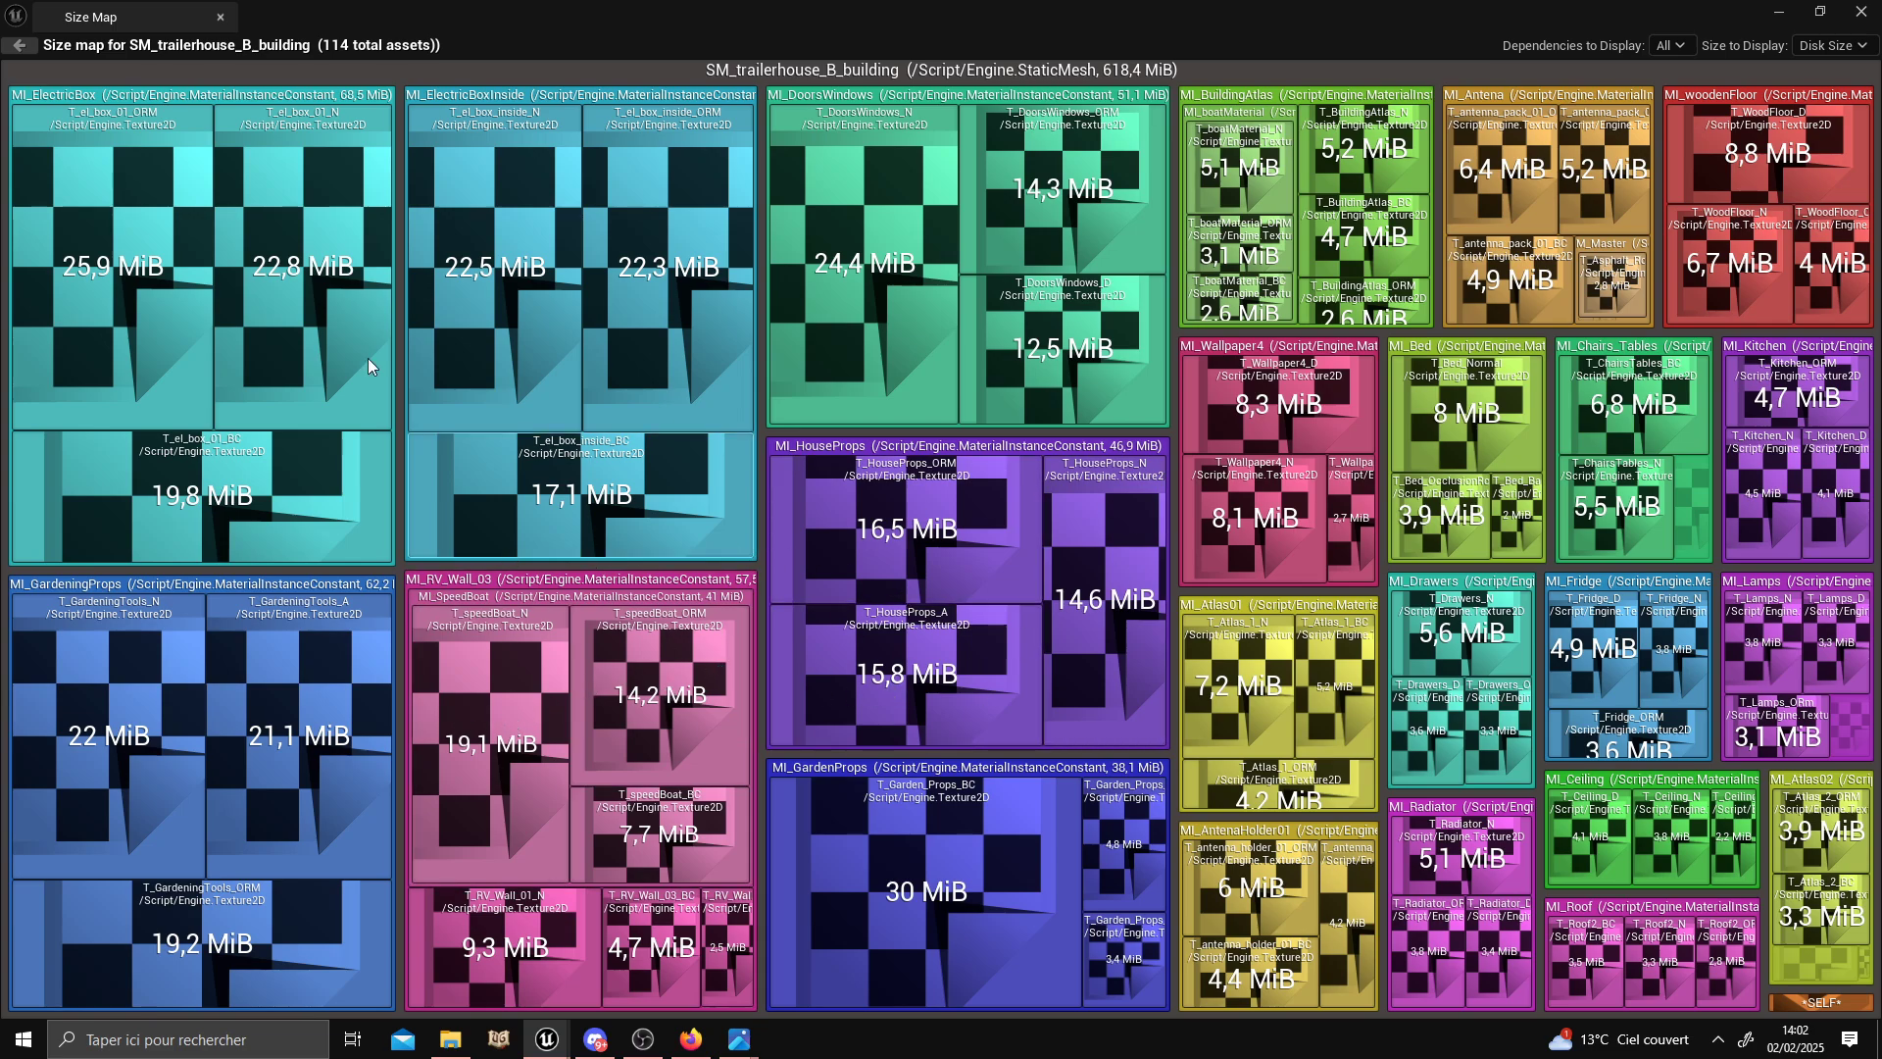
{"action": "left_click_drag", "start_coordinate": [622, 17], "coordinate": [1250, 747]}
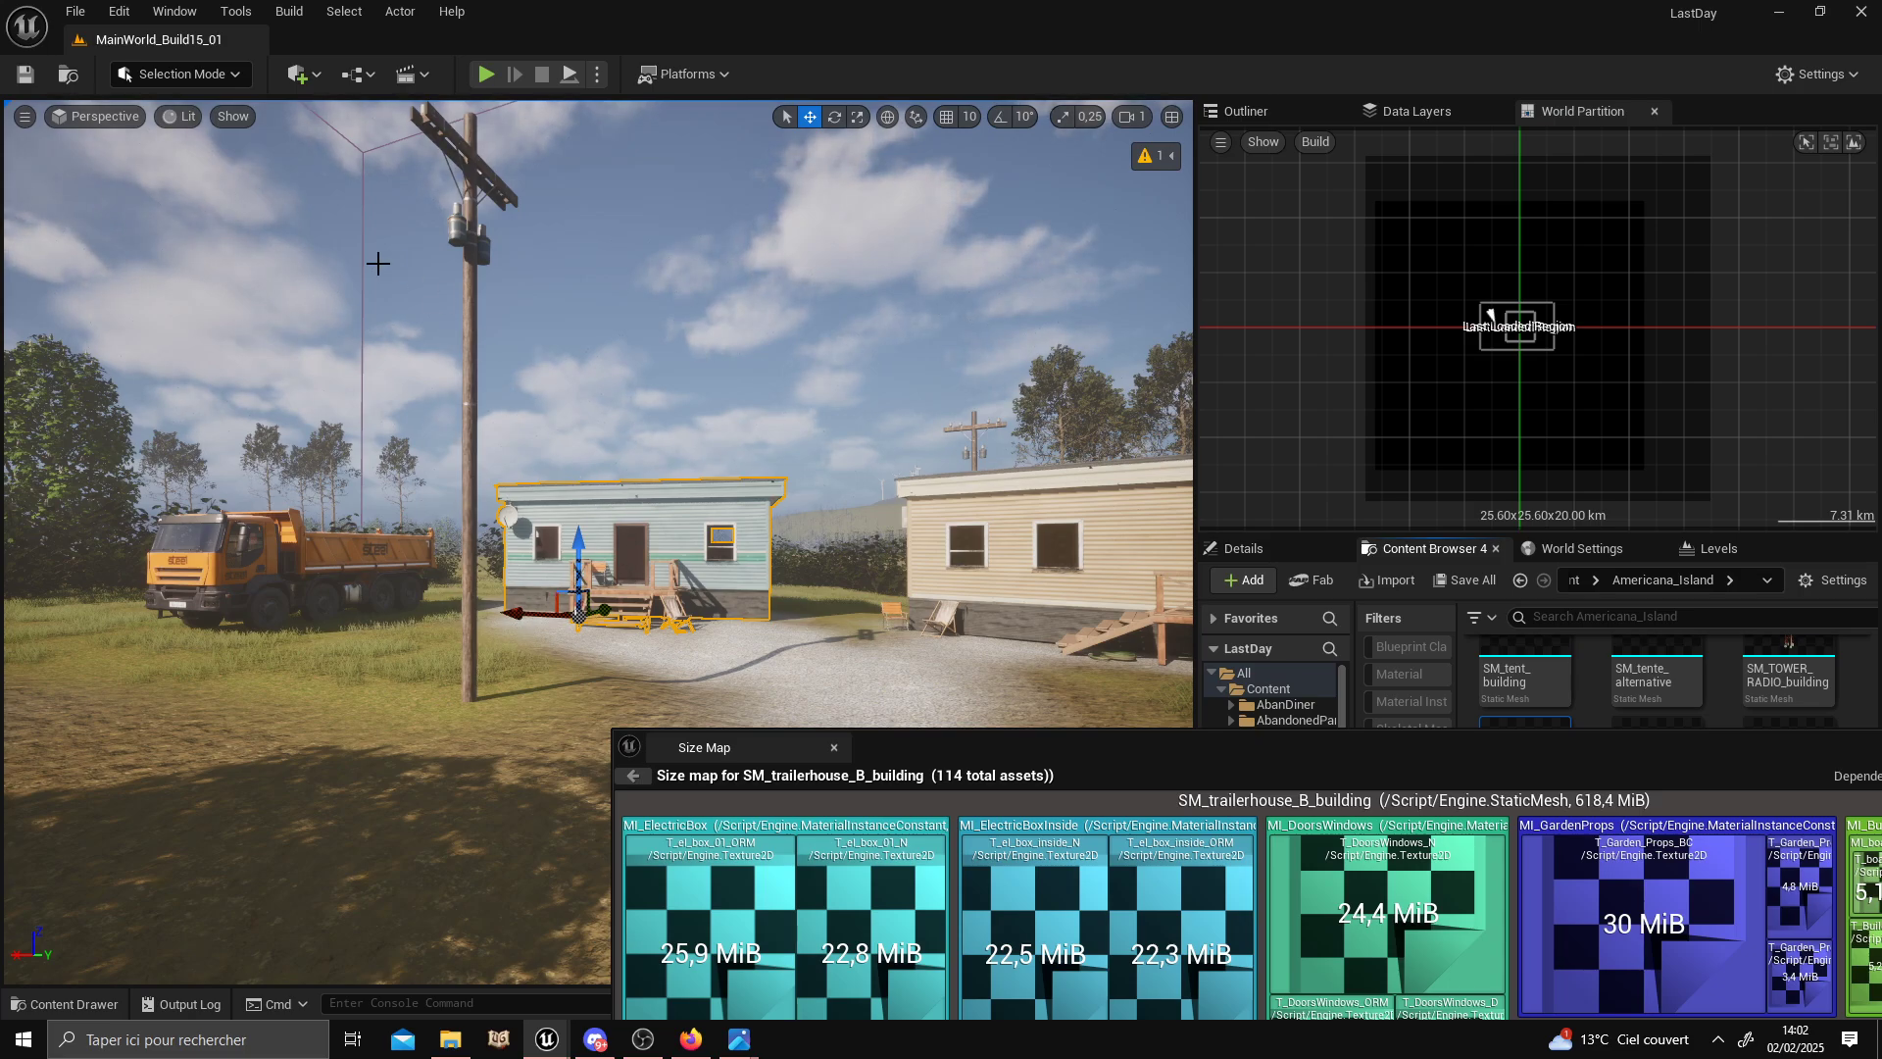
{"action": "left_click_drag", "start_coordinate": [1065, 751], "coordinate": [830, 383]}
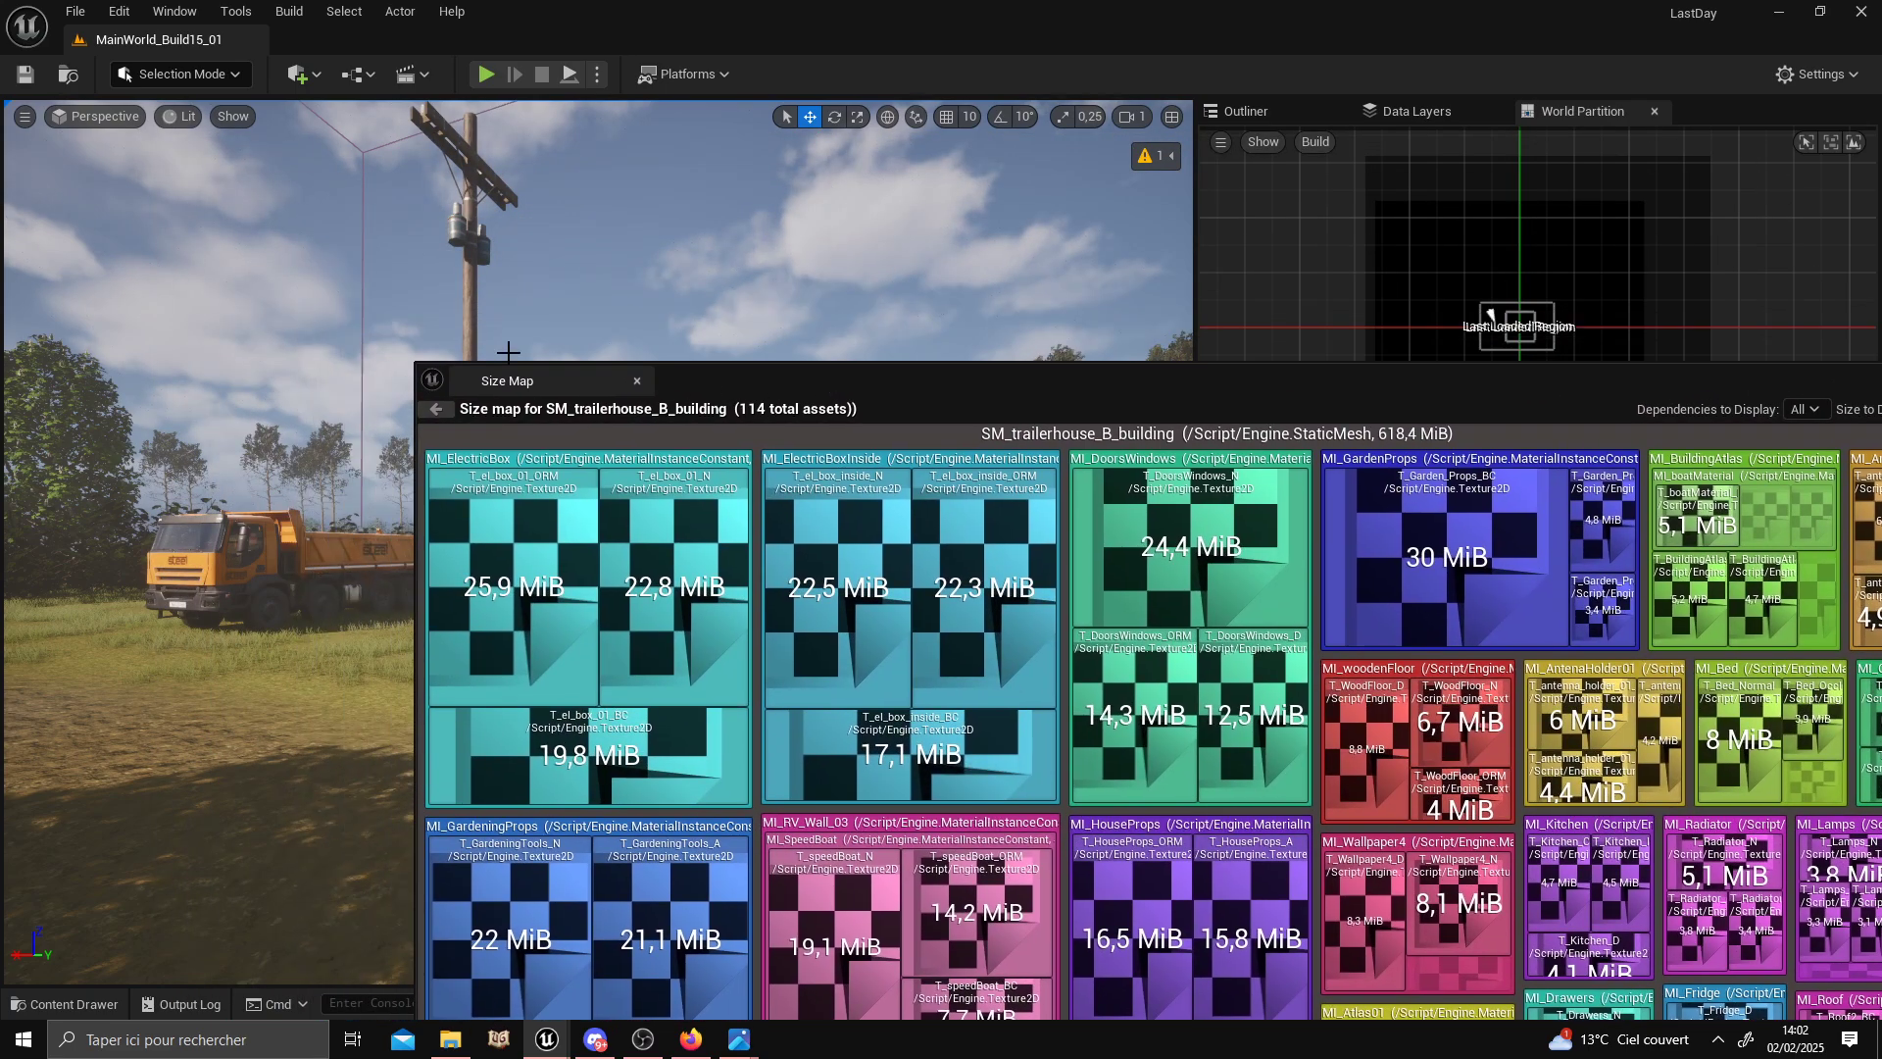
{"action": "left_click_drag", "start_coordinate": [416, 364], "coordinate": [373, 456]}
{"action": "left_click_drag", "start_coordinate": [798, 465], "coordinate": [1058, 643]}
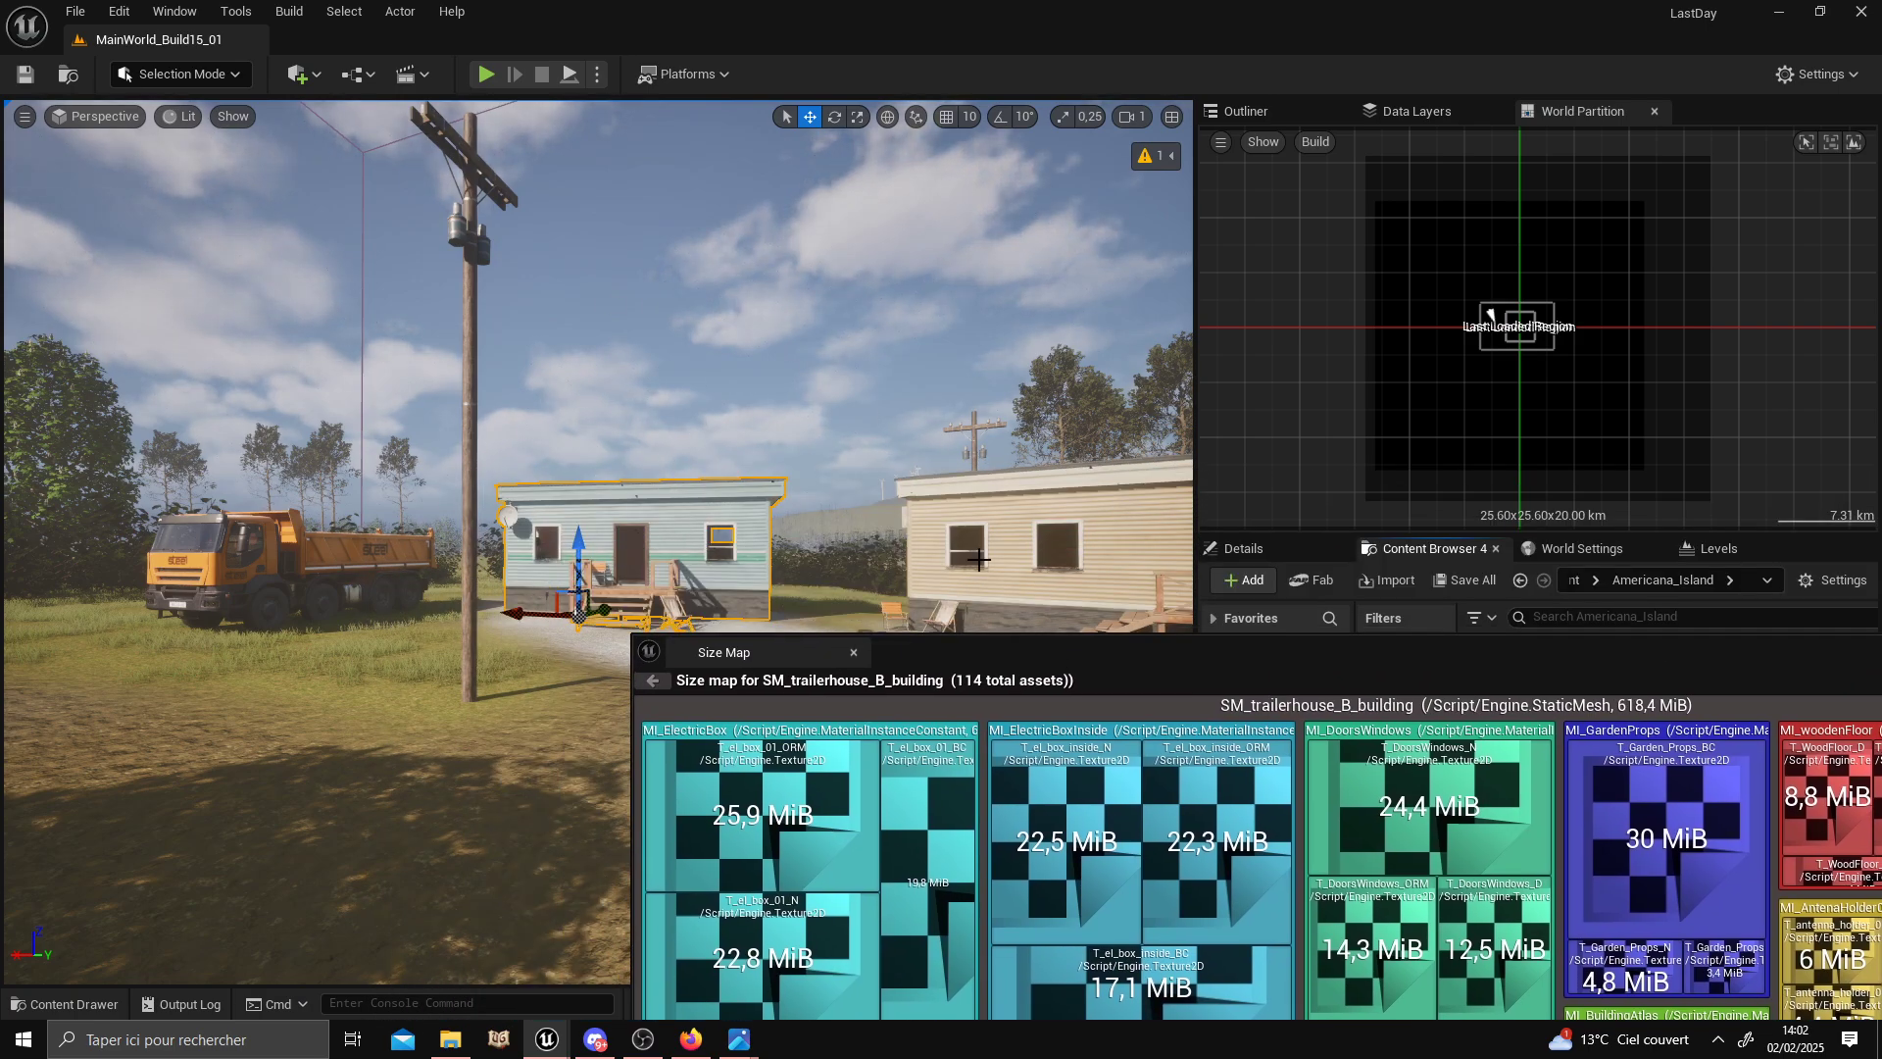
{"action": "double_click", "coordinate": [1065, 649]}
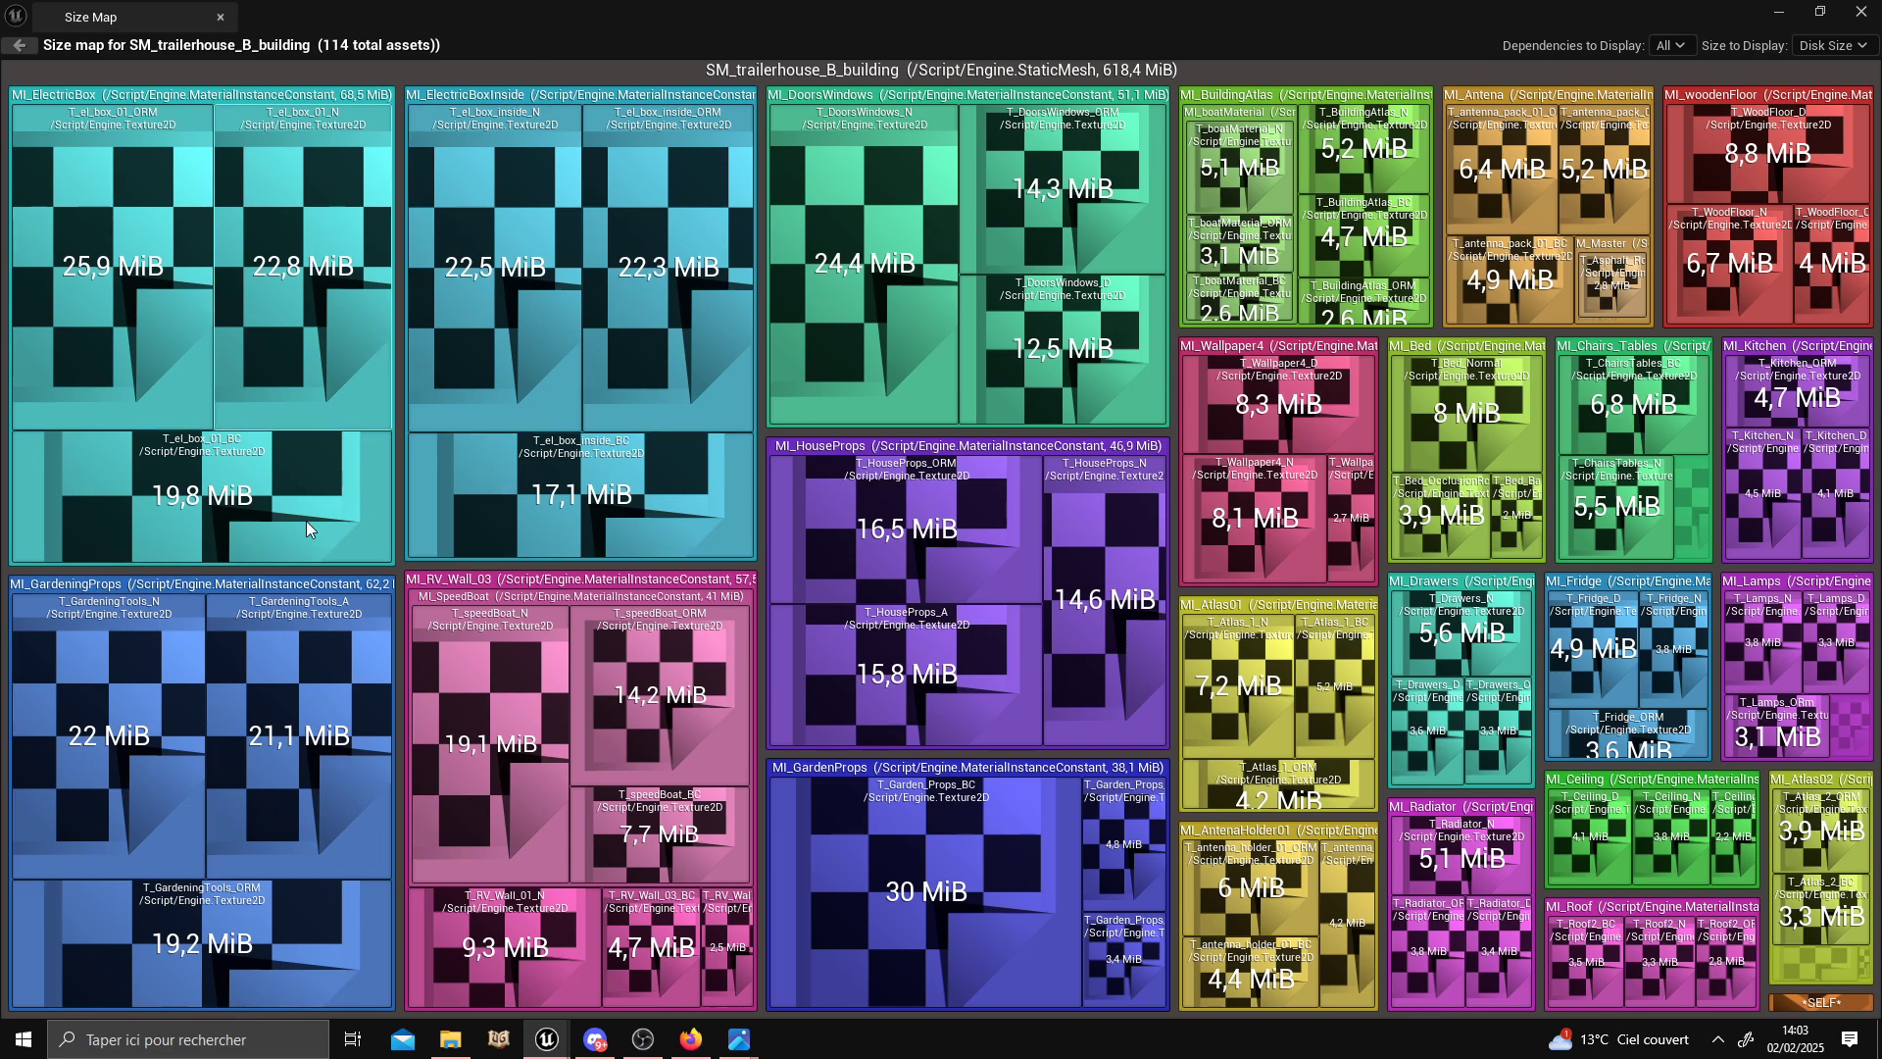
Locate the T_el_box_01_ORM texture from the size map in the Content Browser.
{"action": "right_click", "coordinate": [118, 148]}
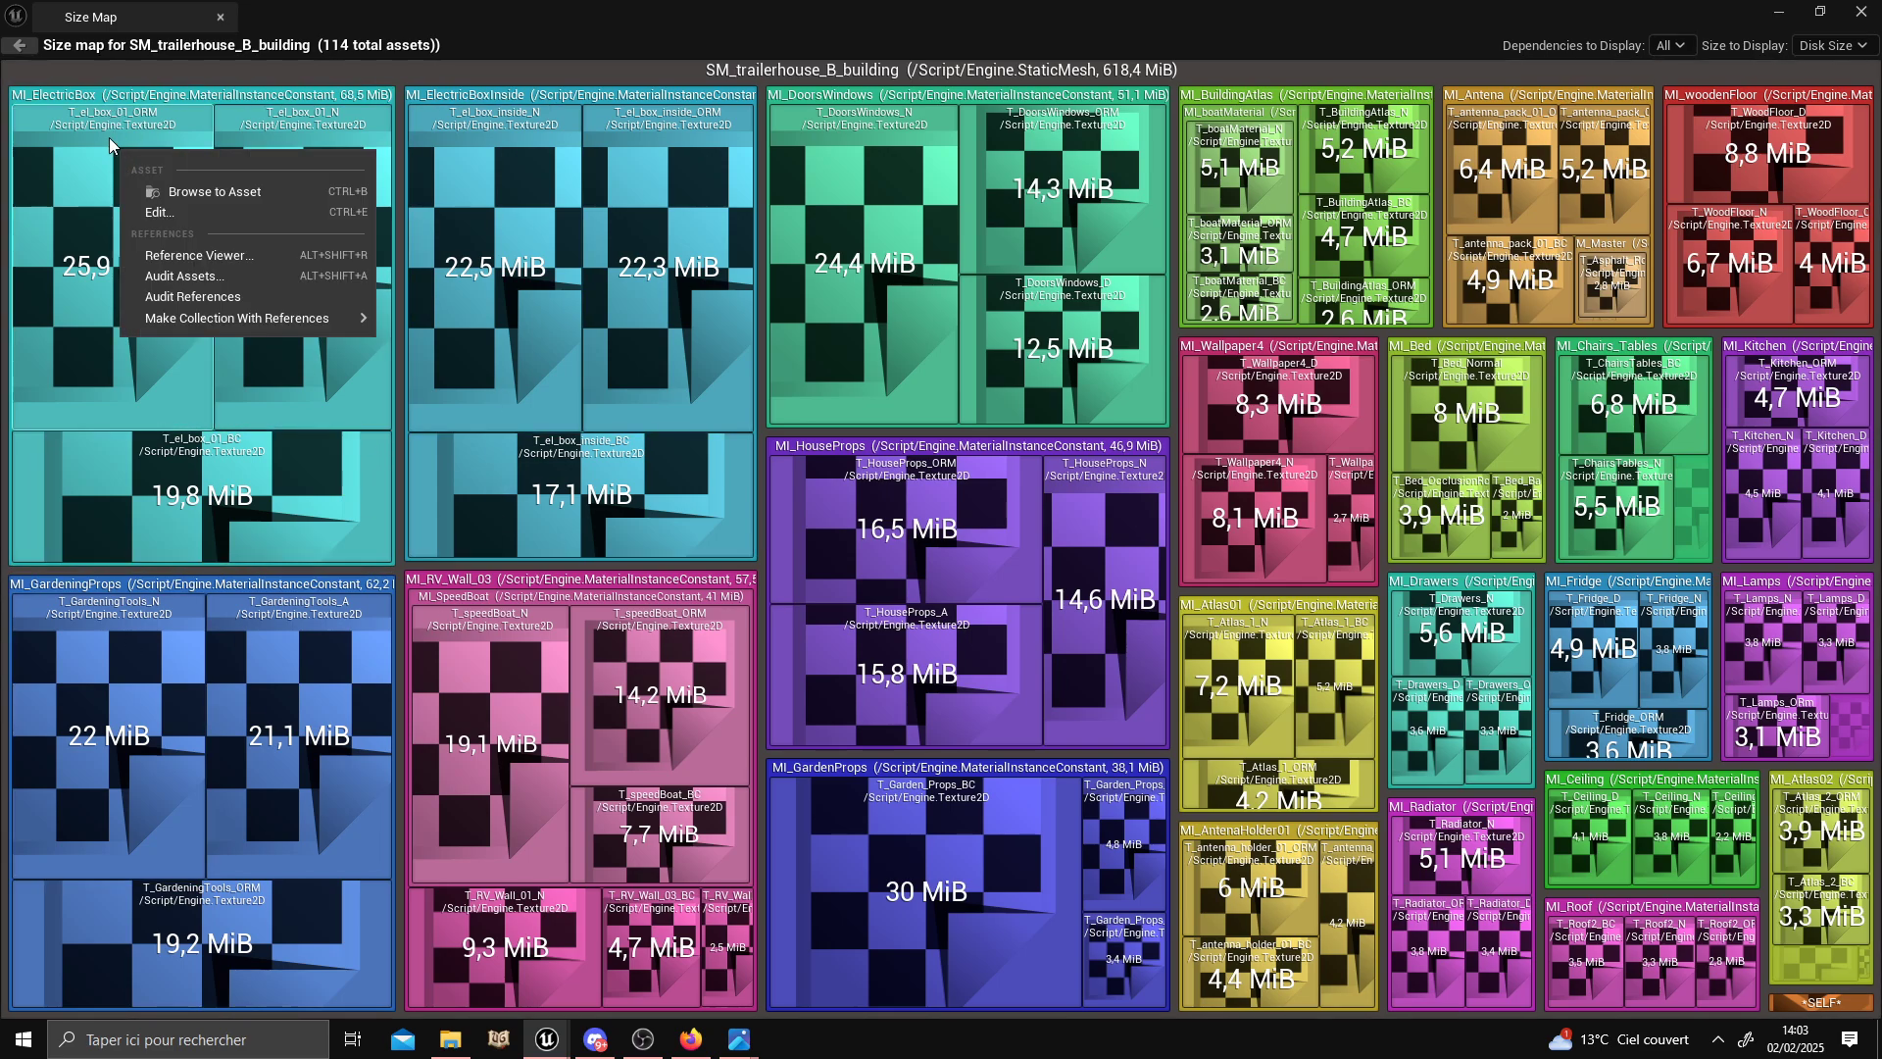
{"action": "left_click", "coordinate": [204, 193]}
{"action": "right_click", "coordinate": [387, 283]}
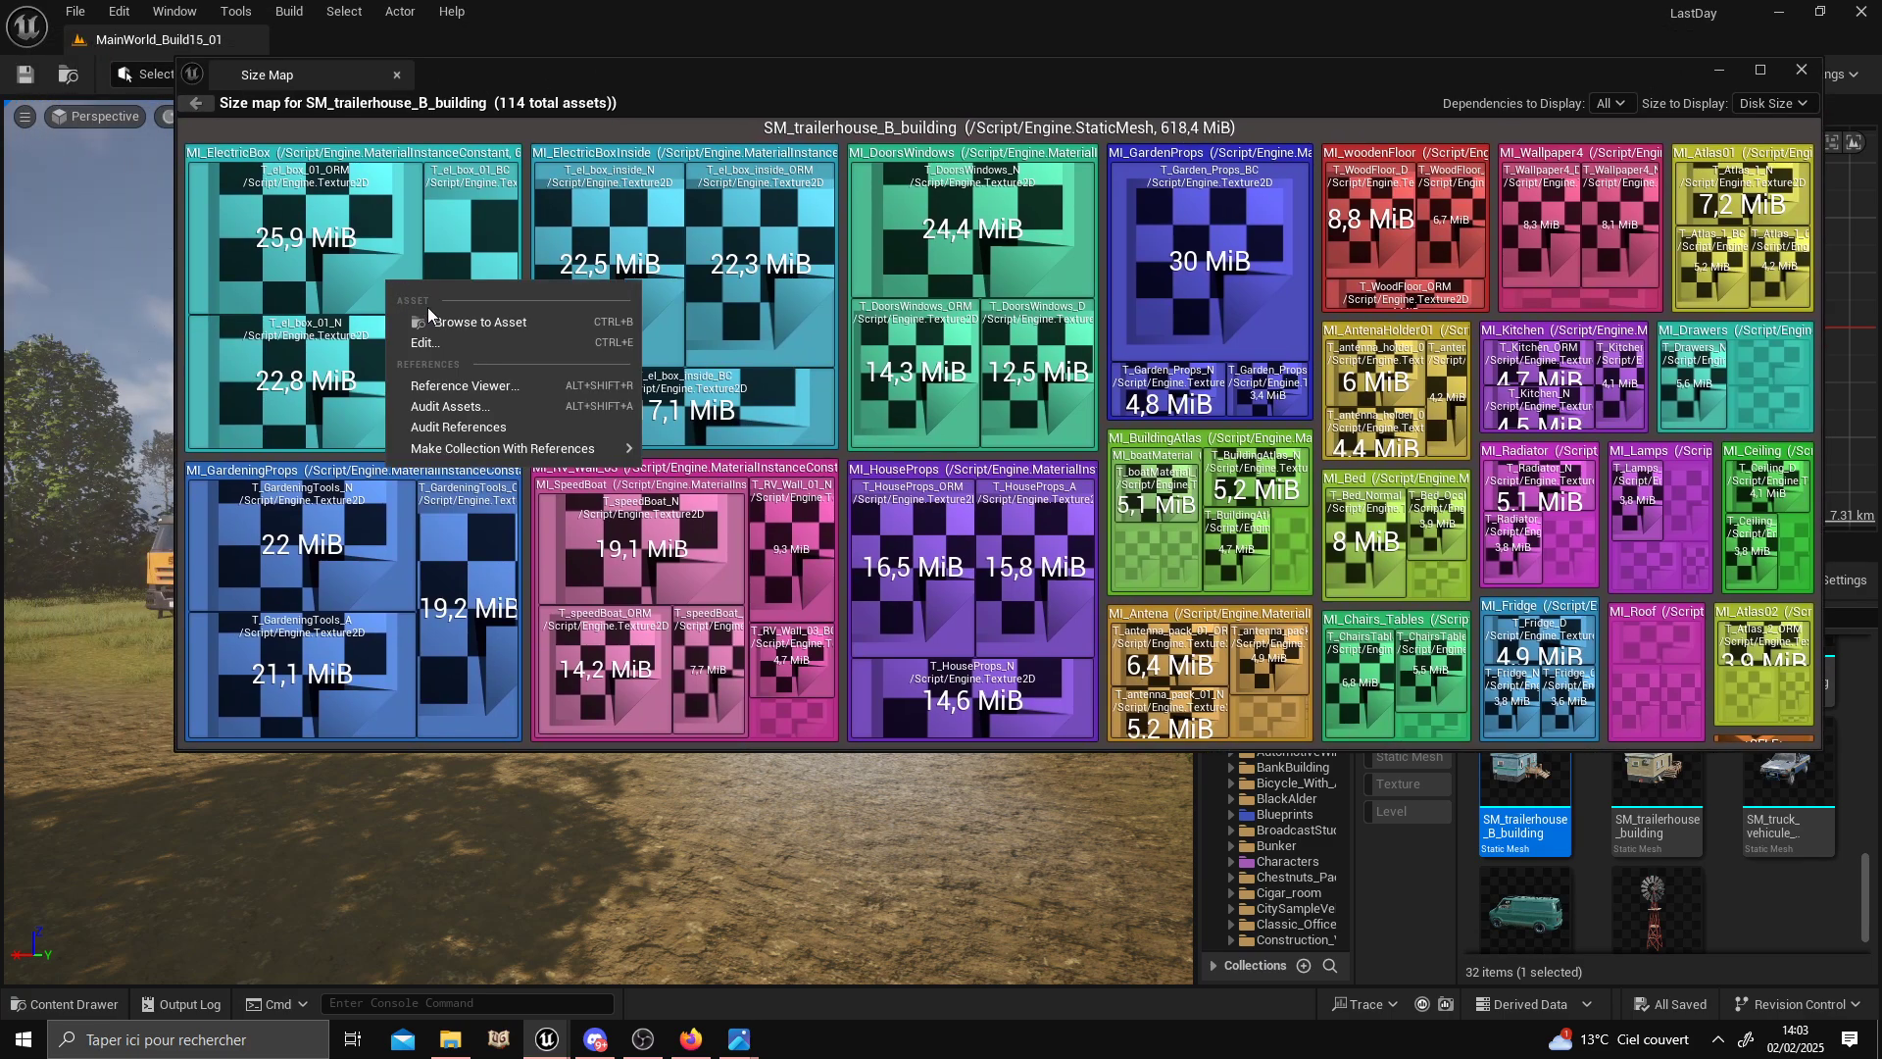
{"action": "left_click", "coordinate": [450, 321]}
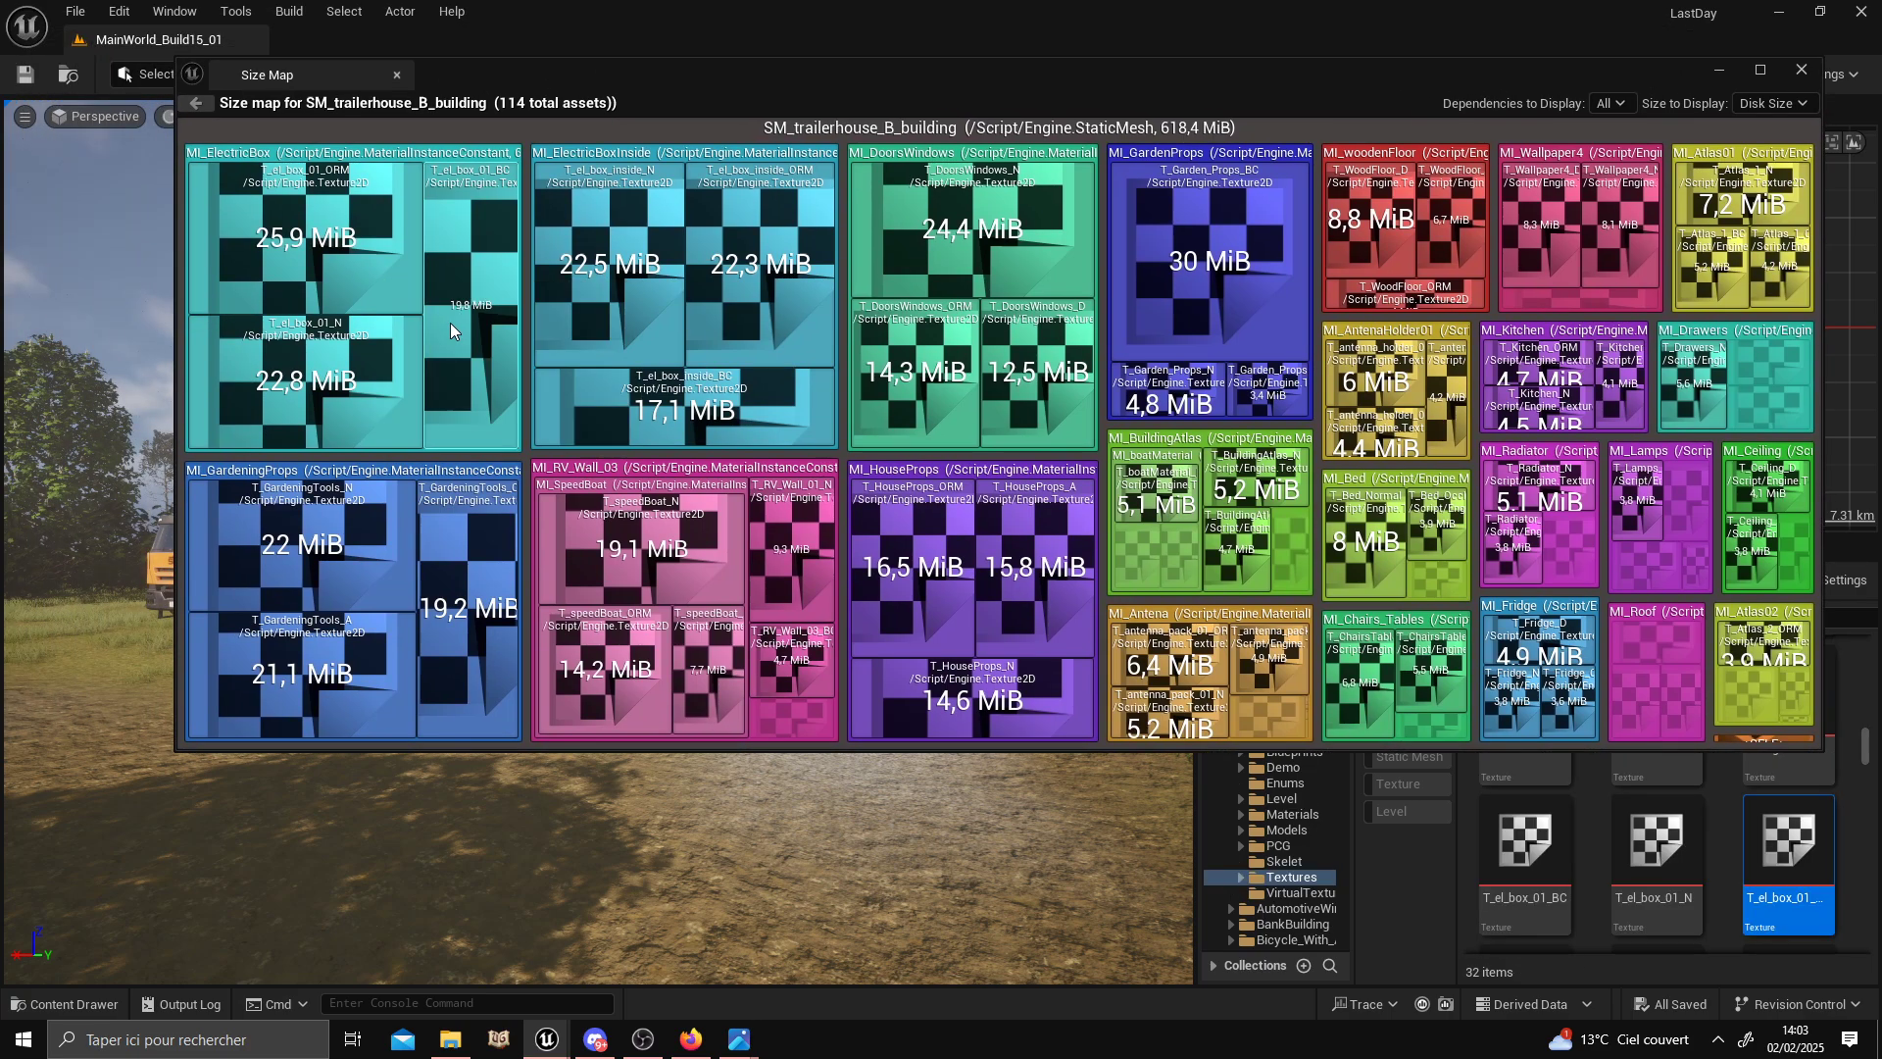
{"action": "right_click", "coordinate": [311, 261]}
{"action": "left_click", "coordinate": [373, 300]}
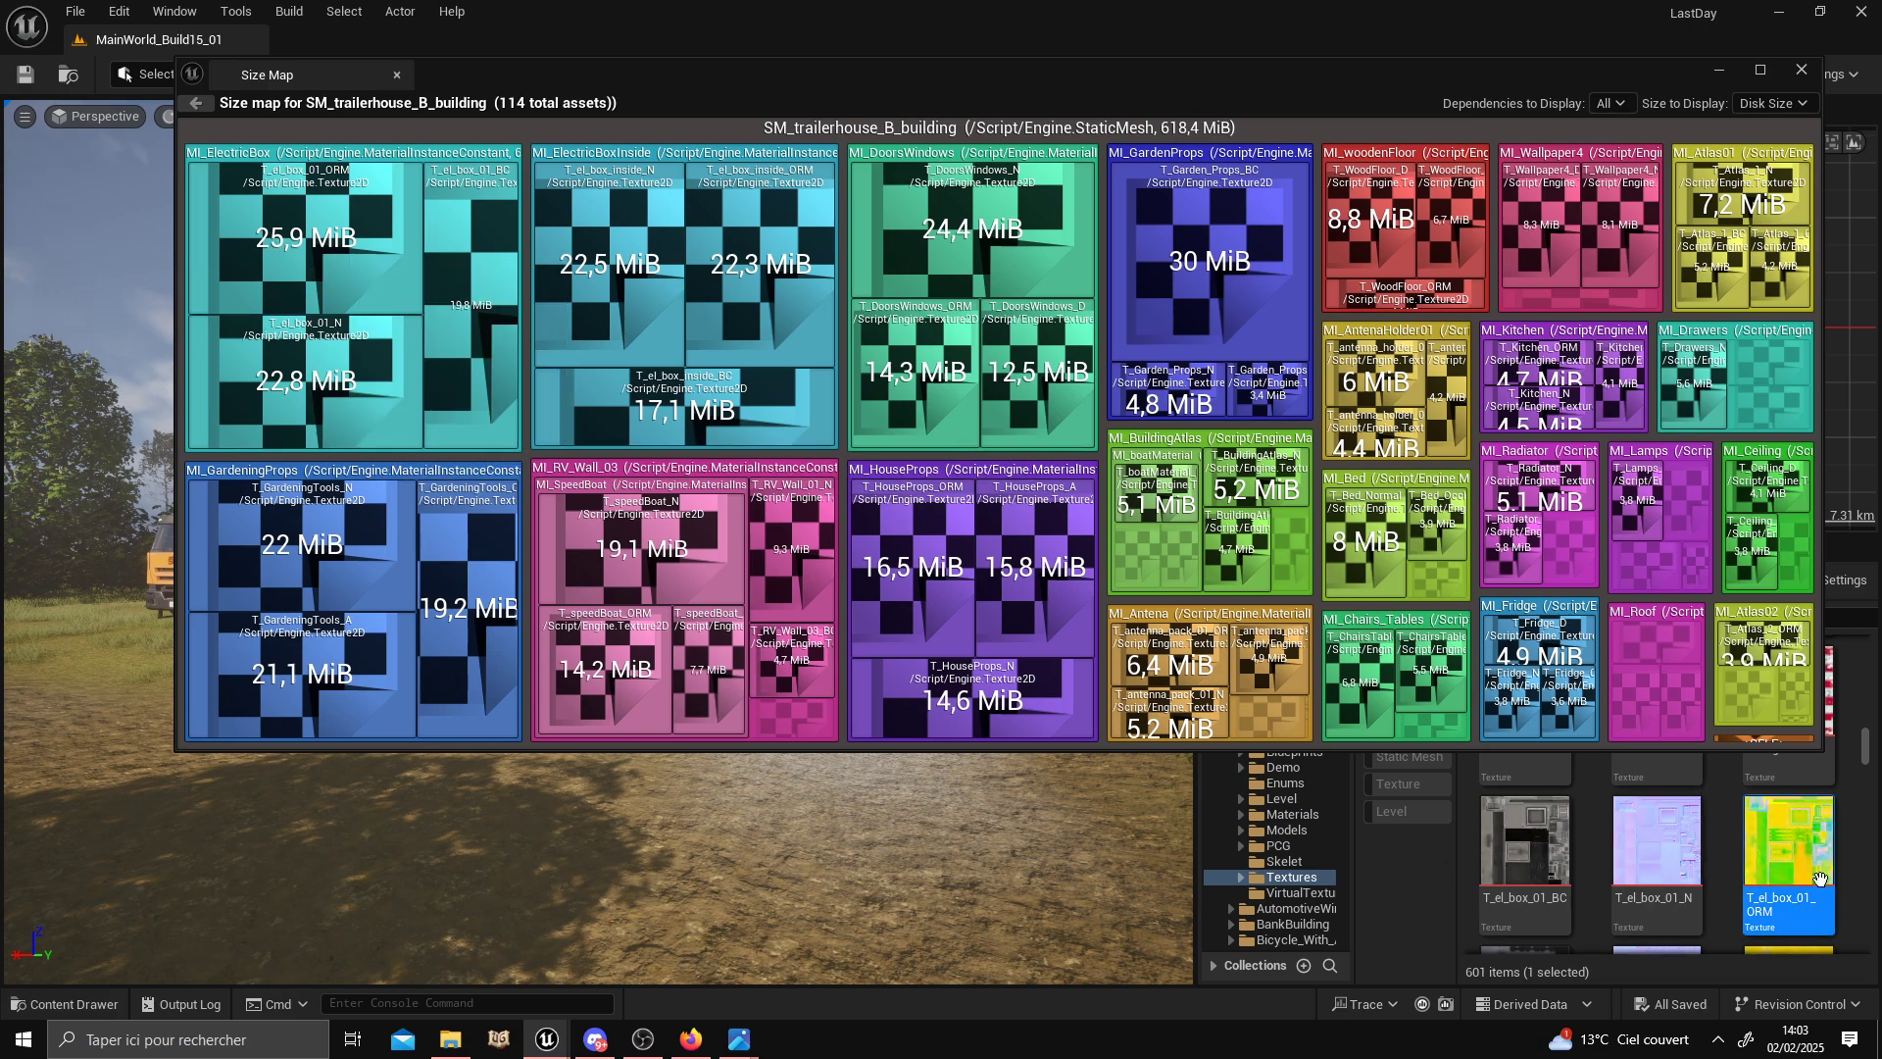
{"action": "mouse_move", "coordinate": [1800, 870]}
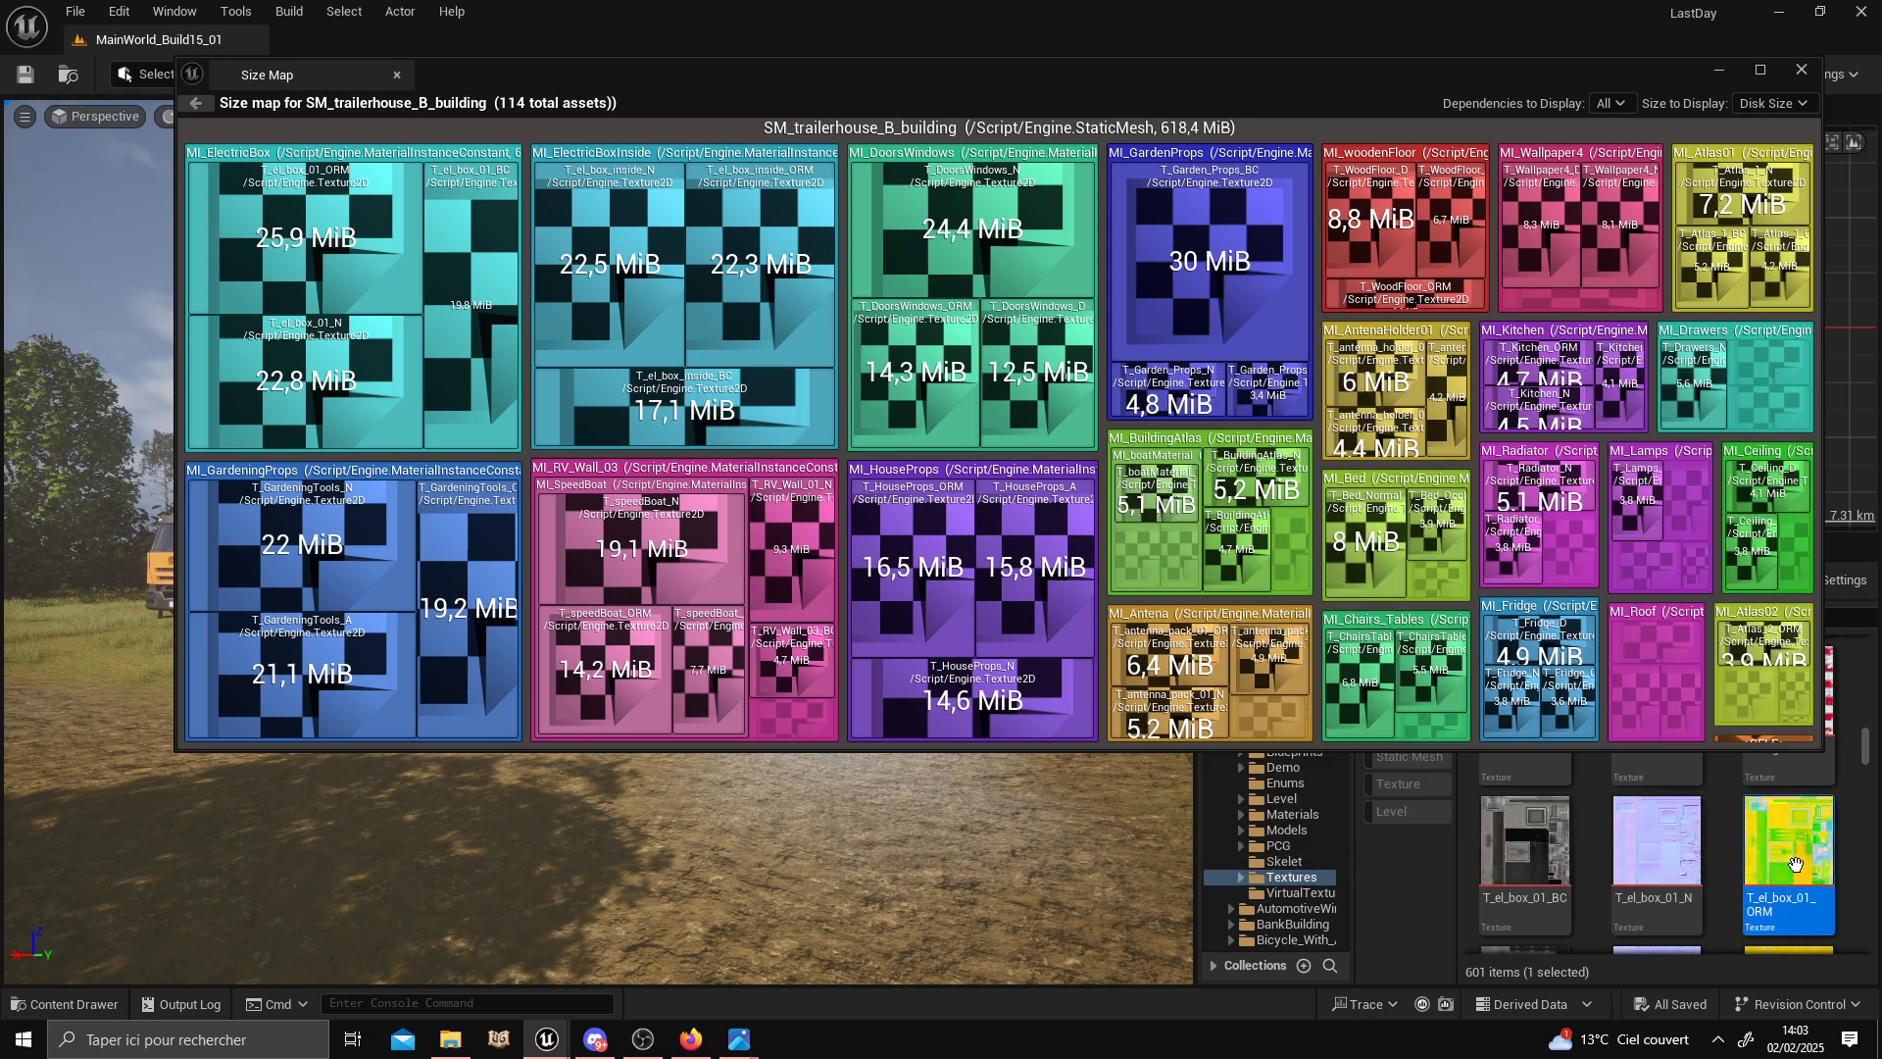
Open the T_el_box_01_ORM texture, filter its details by "maxim" to check Maximum Texture Size, and close it.
{"action": "double_click", "coordinate": [1796, 864]}
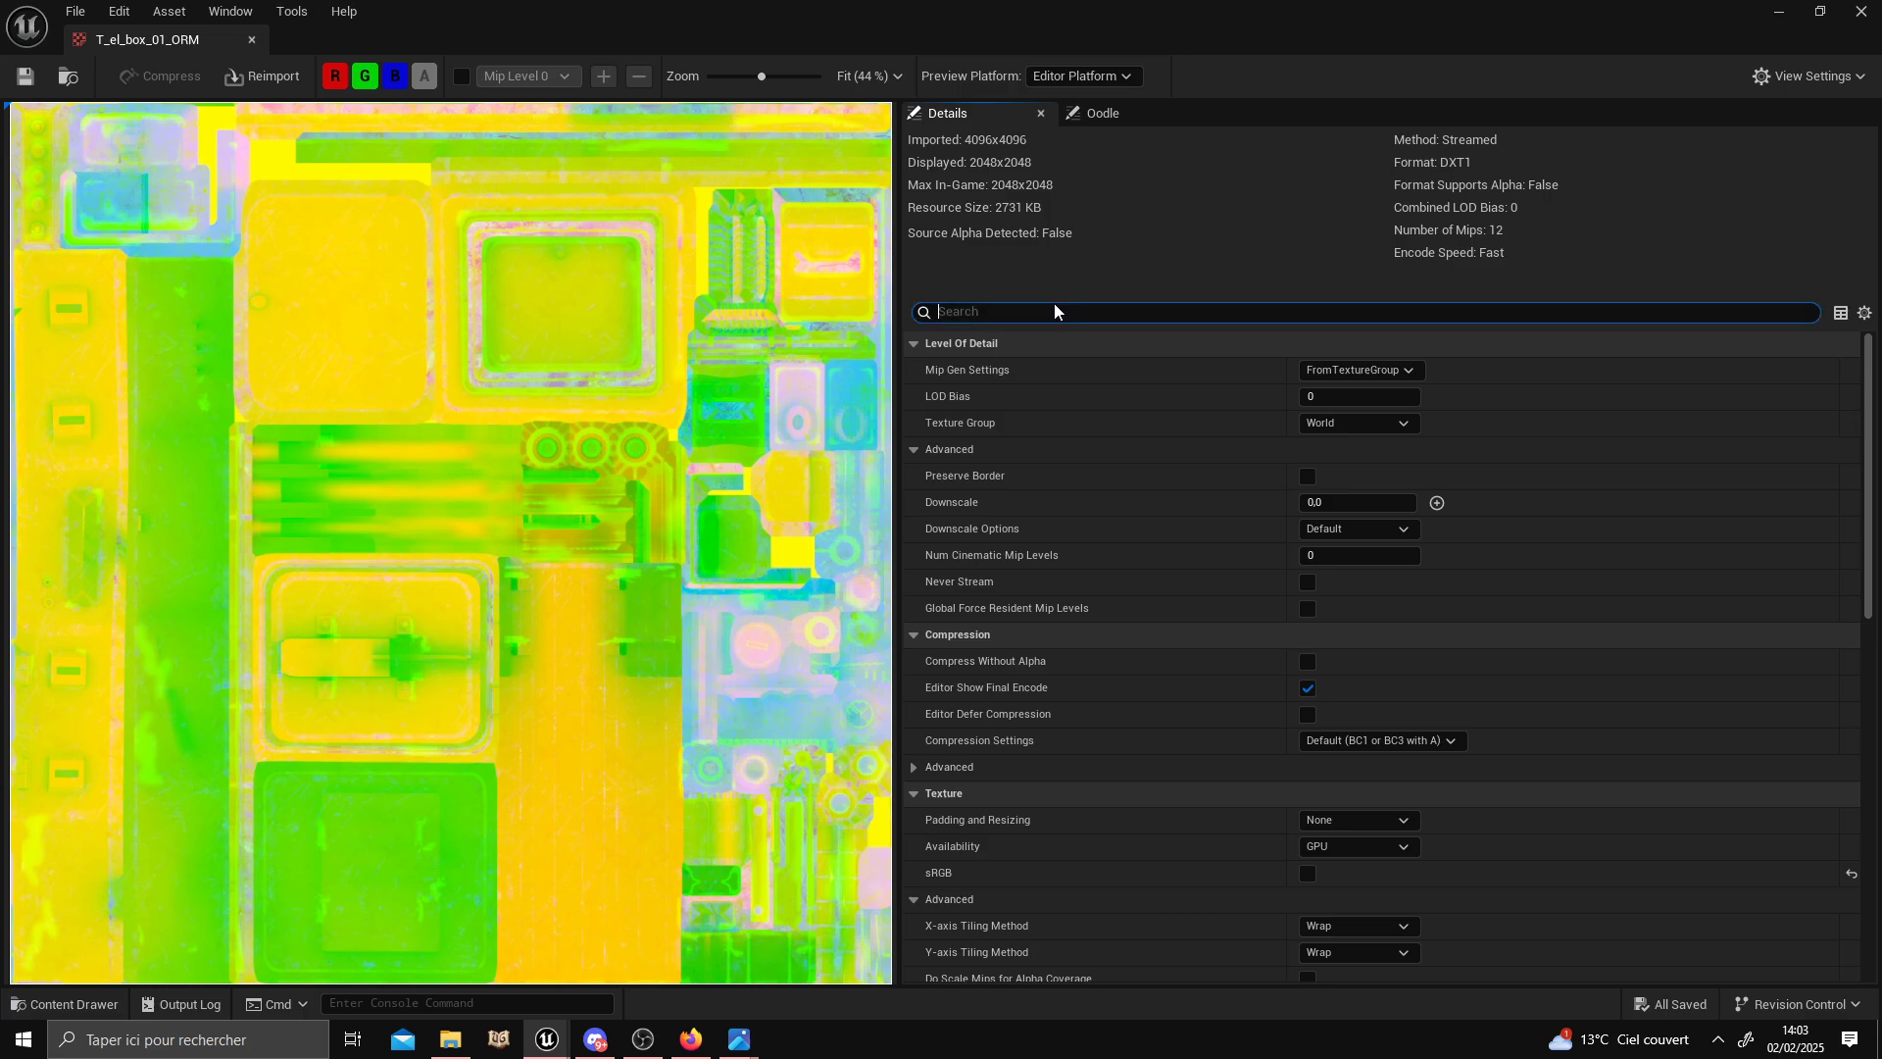
{"action": "scroll", "coordinate": [1158, 761], "scroll_direction": "down", "scroll_amount": 3}
{"action": "scroll", "coordinate": [1175, 803], "scroll_direction": "up", "scroll_amount": 3}
{"action": "type", "text": "maxim"}
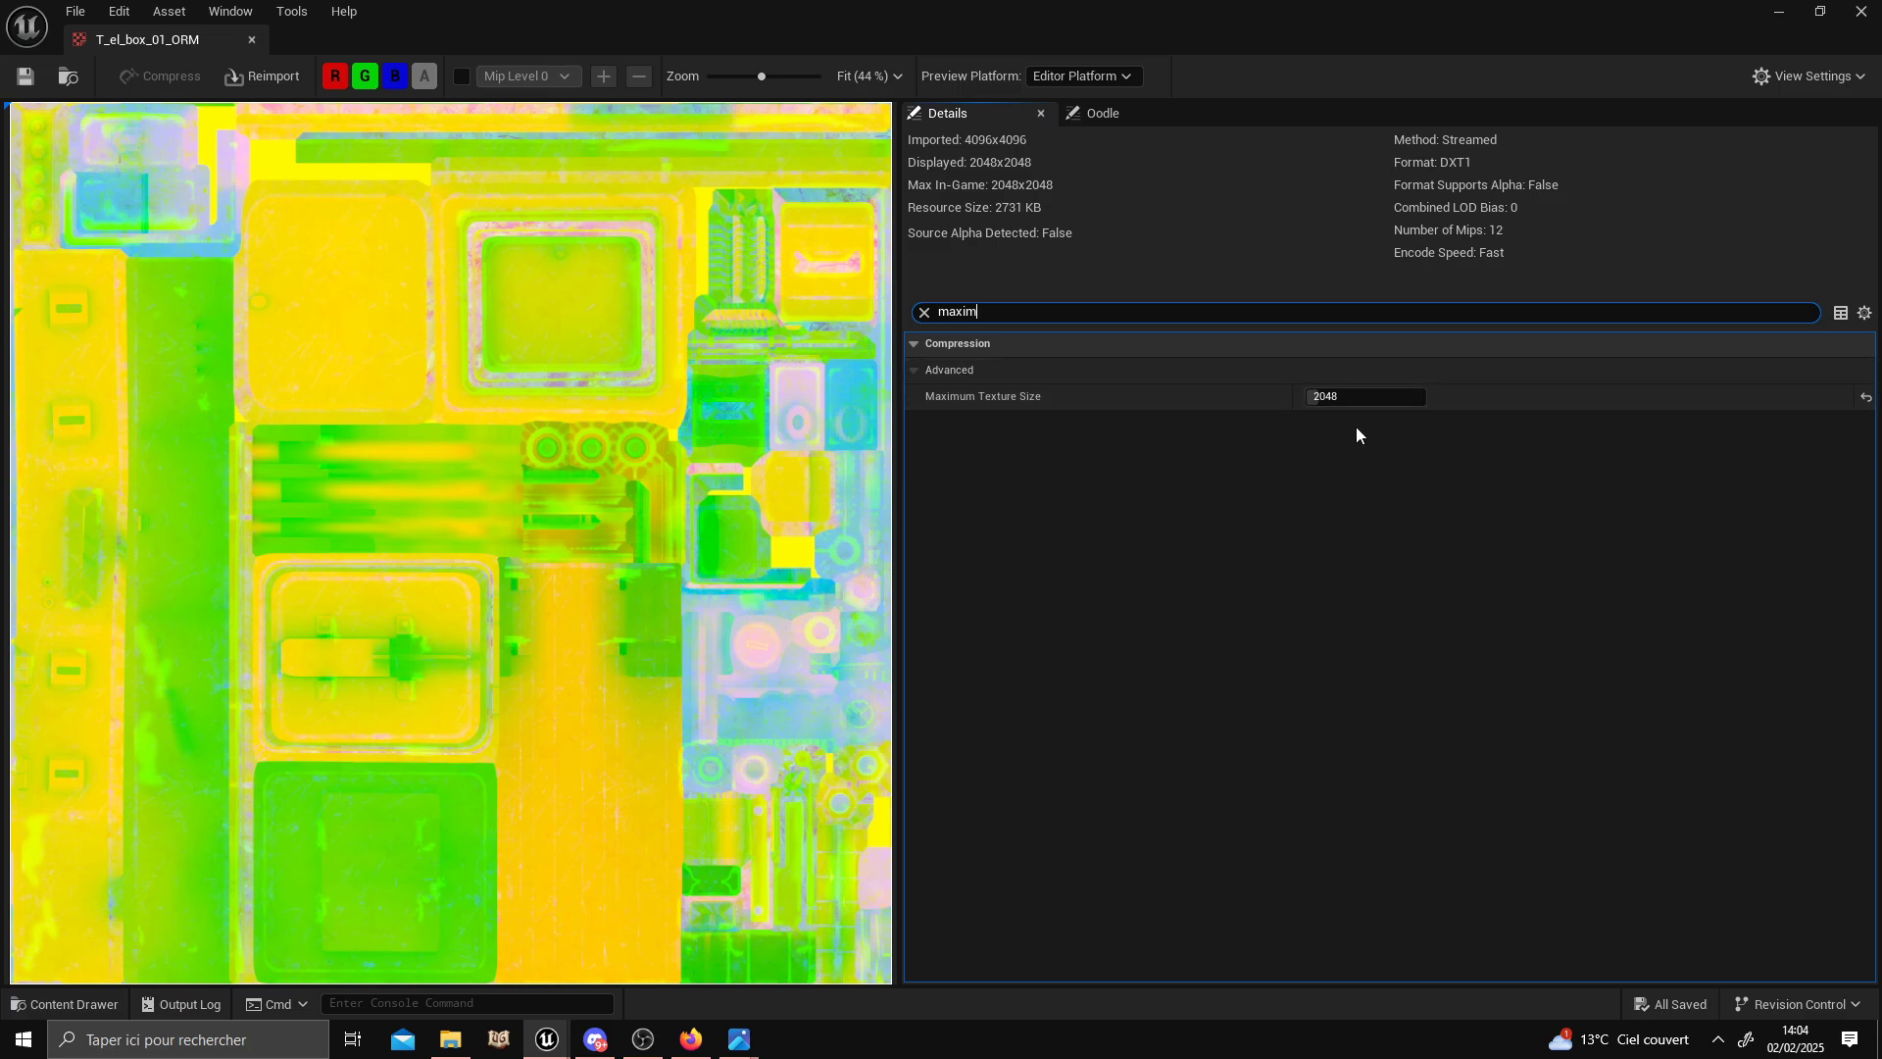
{"action": "left_click", "coordinate": [252, 41]}
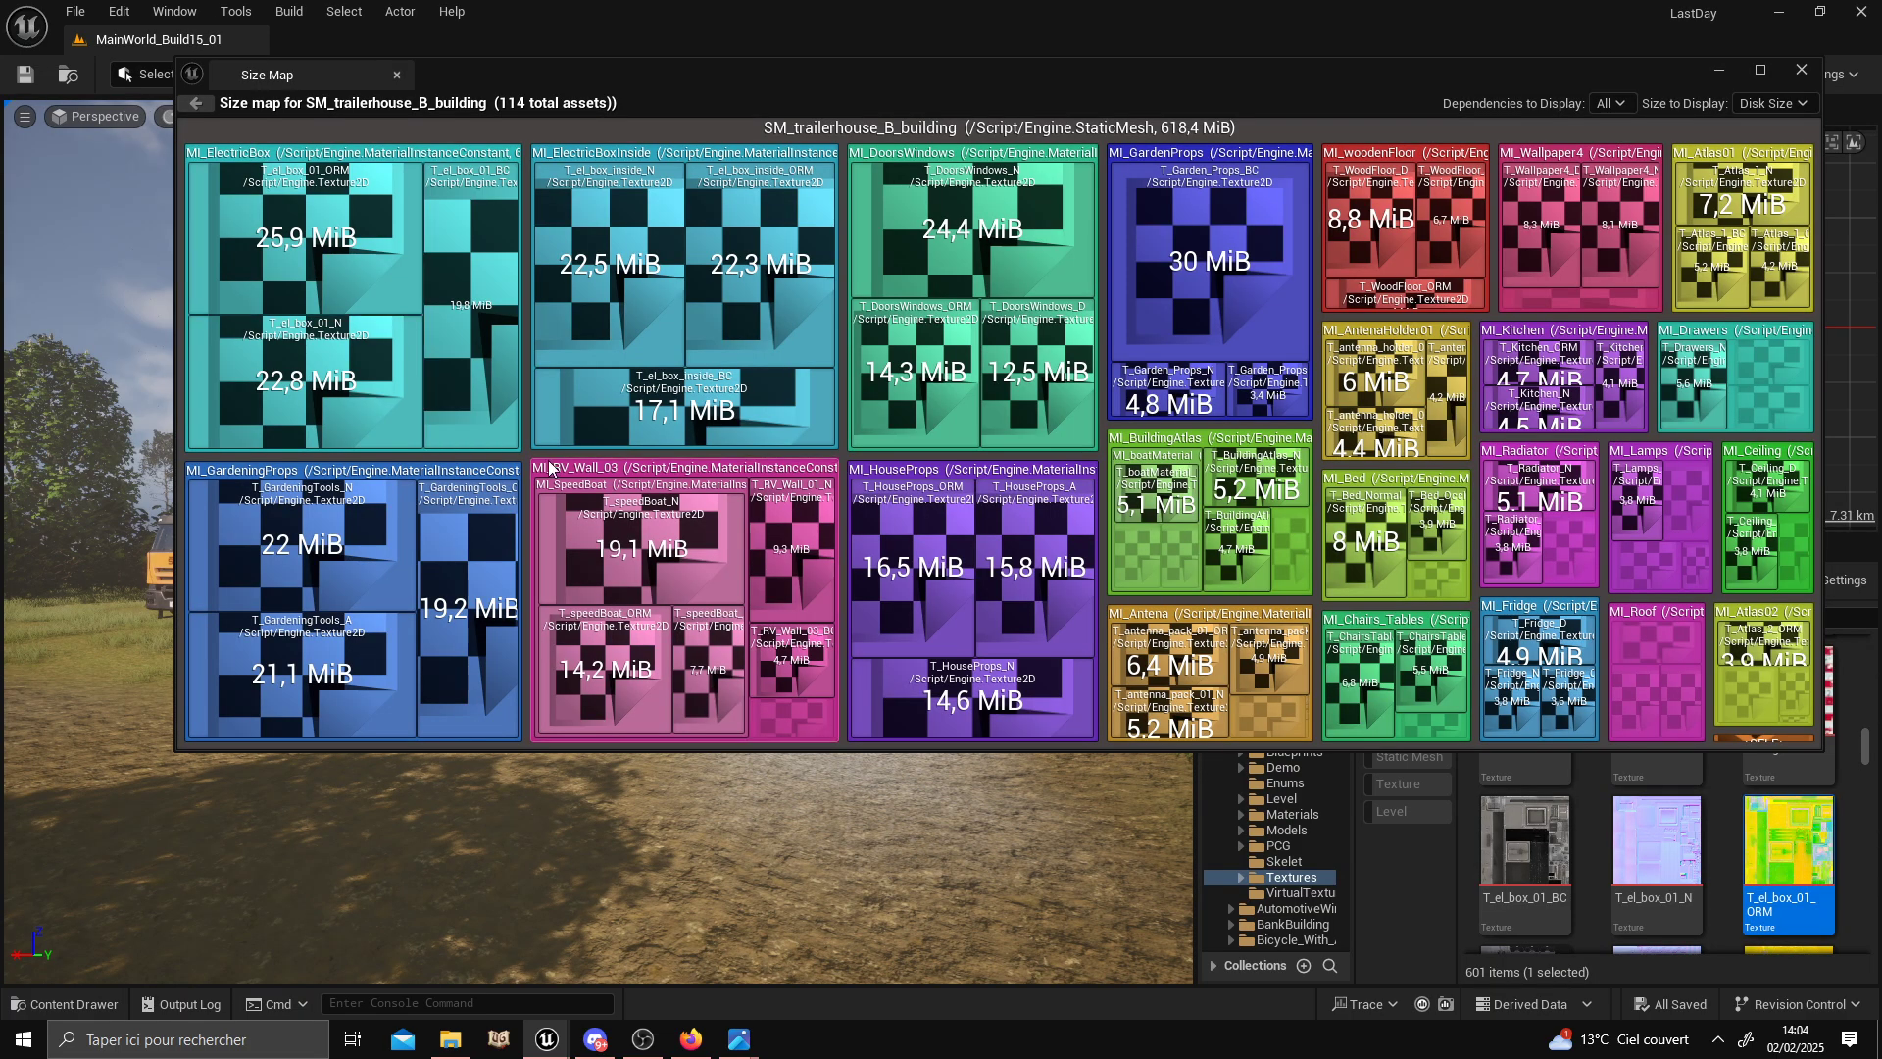
Review the size map at full screen, and place its window so the trailer house stays visible alongside.
{"action": "left_click_drag", "start_coordinate": [784, 66], "coordinate": [782, 8]}
{"action": "double_click", "coordinate": [781, 8]}
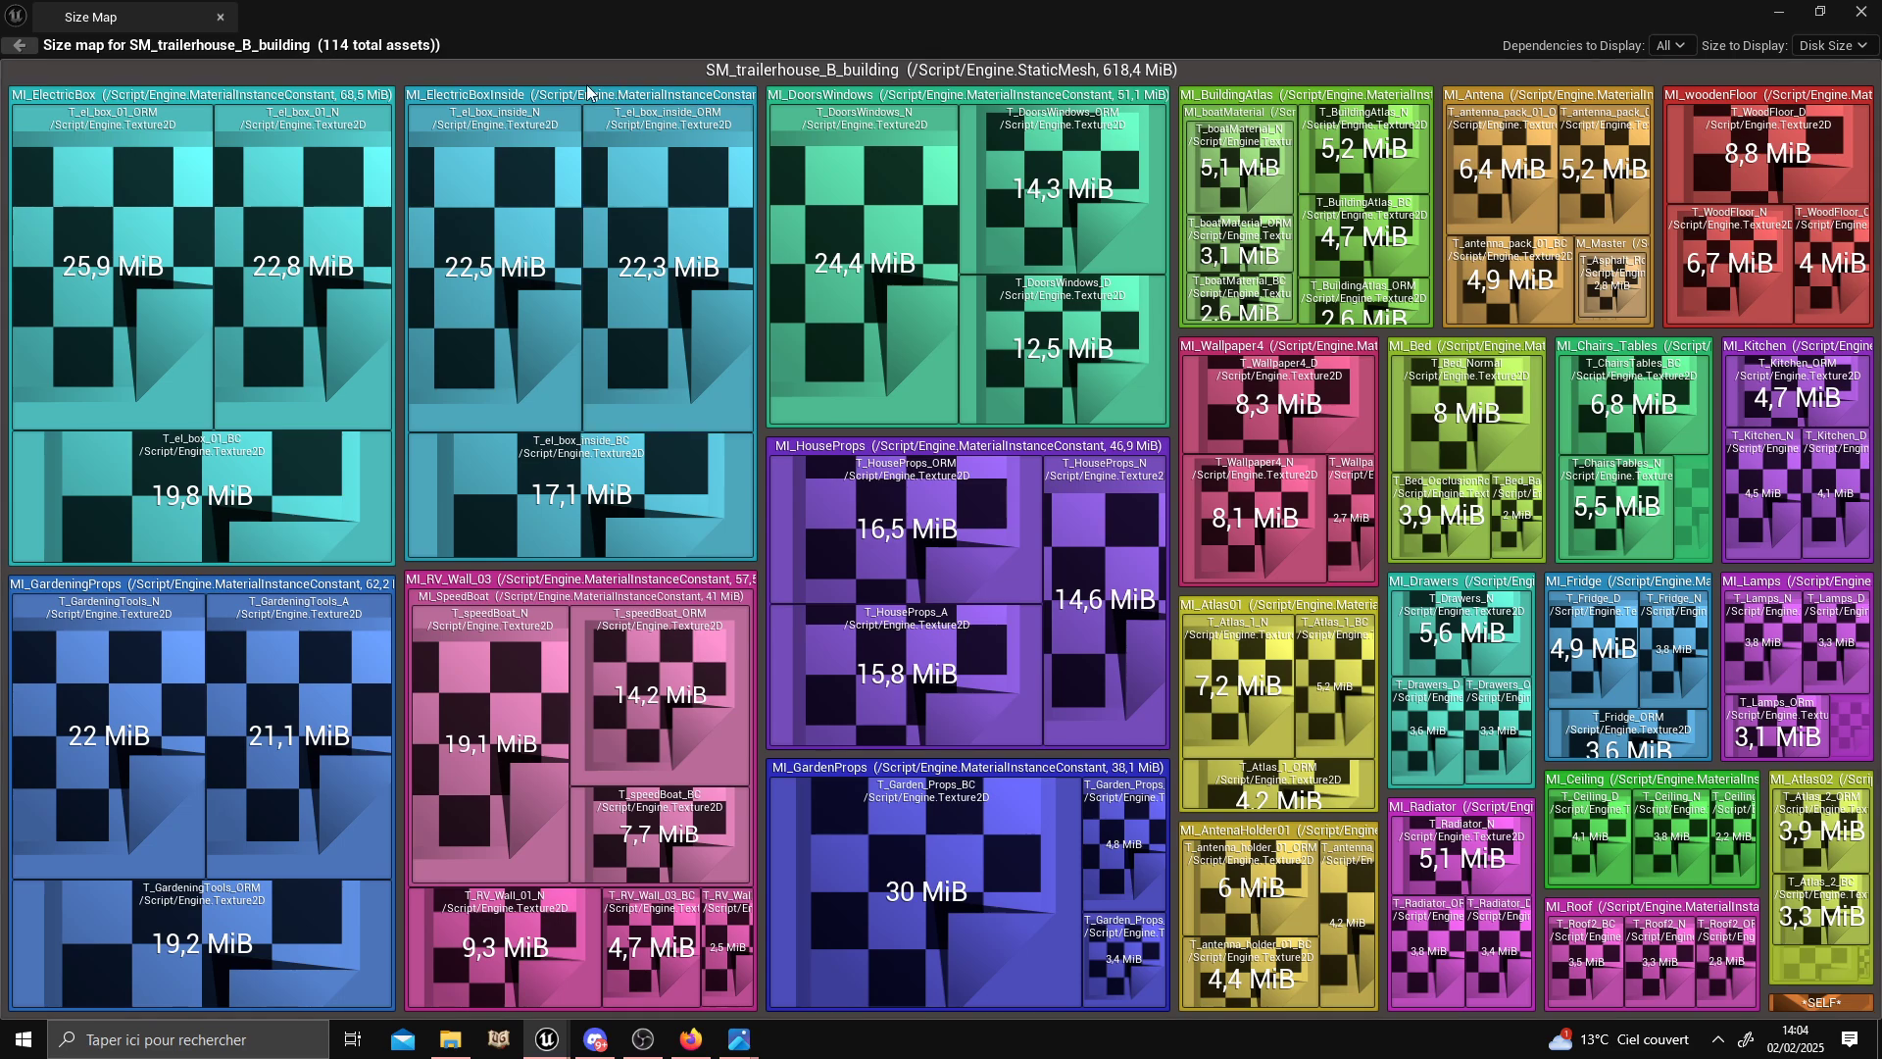
{"action": "left_click_drag", "start_coordinate": [481, 18], "coordinate": [1157, 606]}
{"action": "left_click_drag", "start_coordinate": [667, 586], "coordinate": [957, 433]}
Fly into the blue trailer house to inspect the kitchen hob and interior, and return to the view outside.
{"action": "key", "text": "w"}
{"action": "right_click_drag", "start_coordinate": [590, 553], "coordinate": [637, 553]}
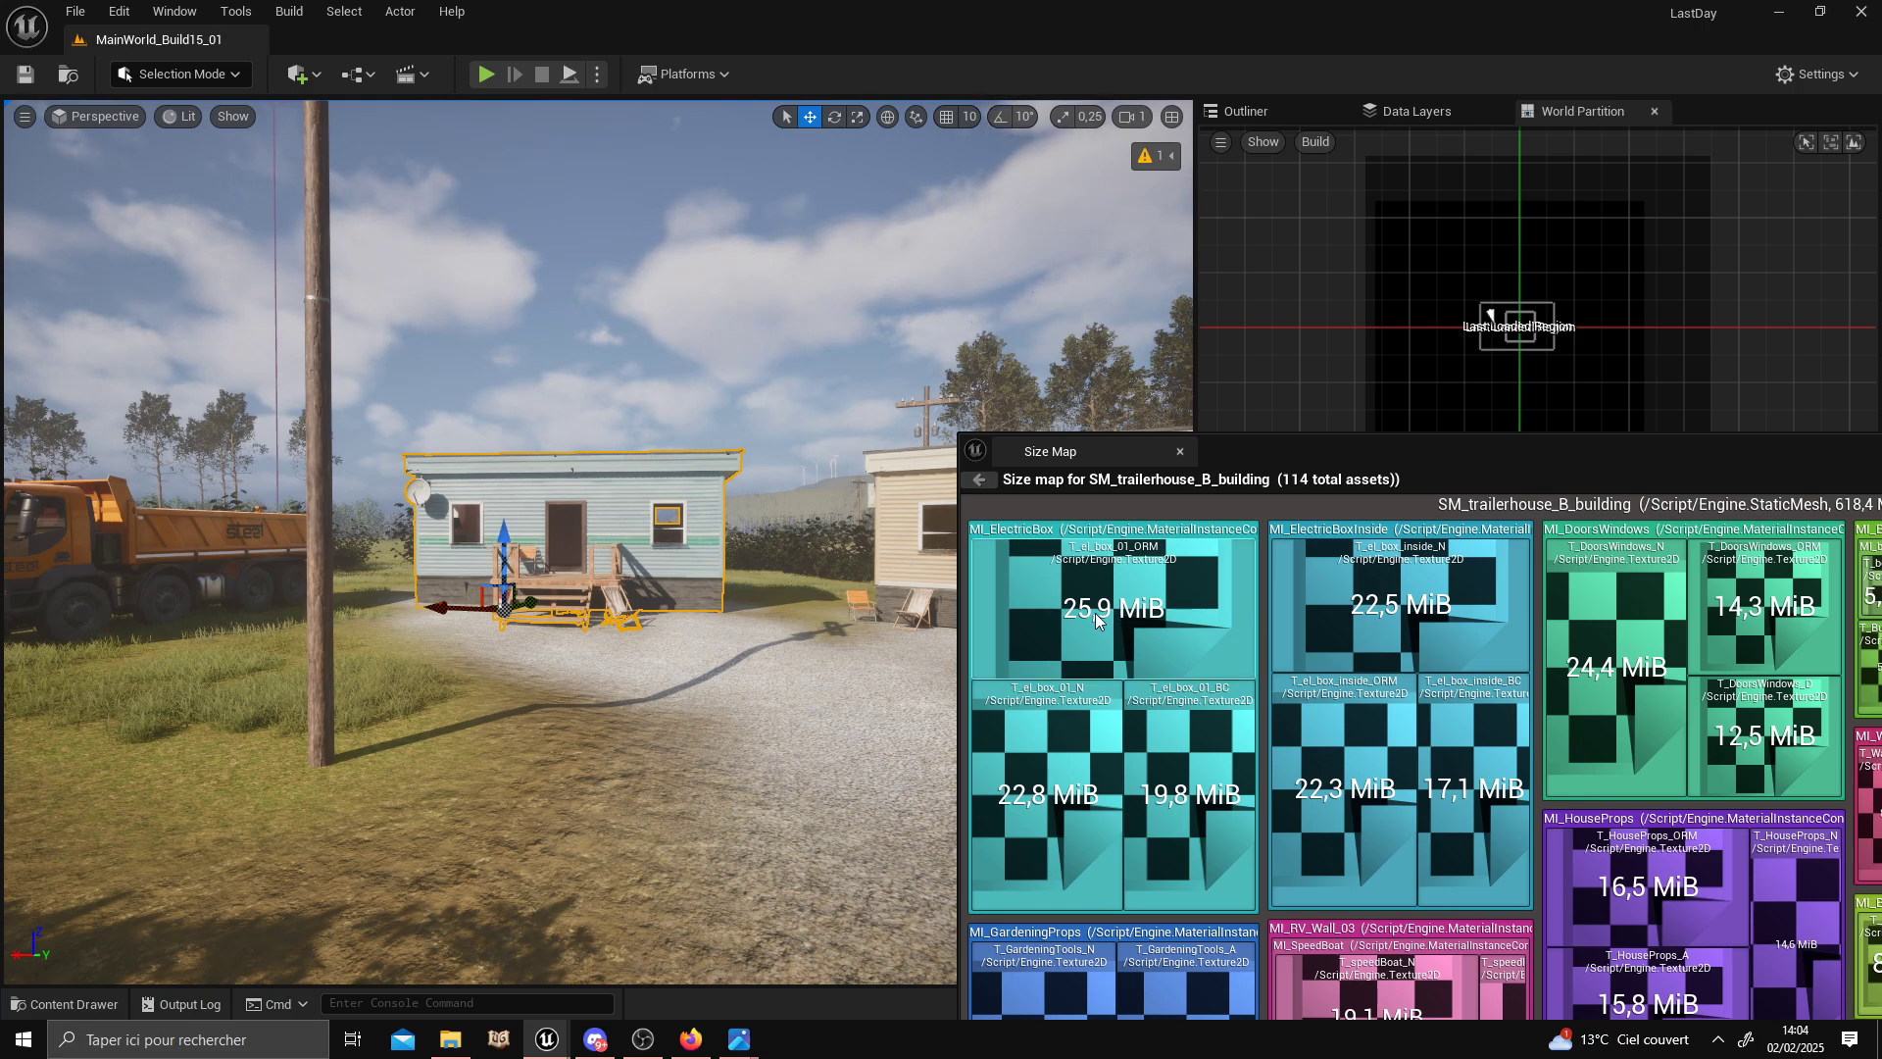
{"action": "key", "text": "w"}
{"action": "right_click_drag", "start_coordinate": [642, 636], "coordinate": [590, 642]}
{"action": "key", "text": "w"}
{"action": "scroll", "coordinate": [628, 637], "scroll_direction": "down", "scroll_amount": 1}
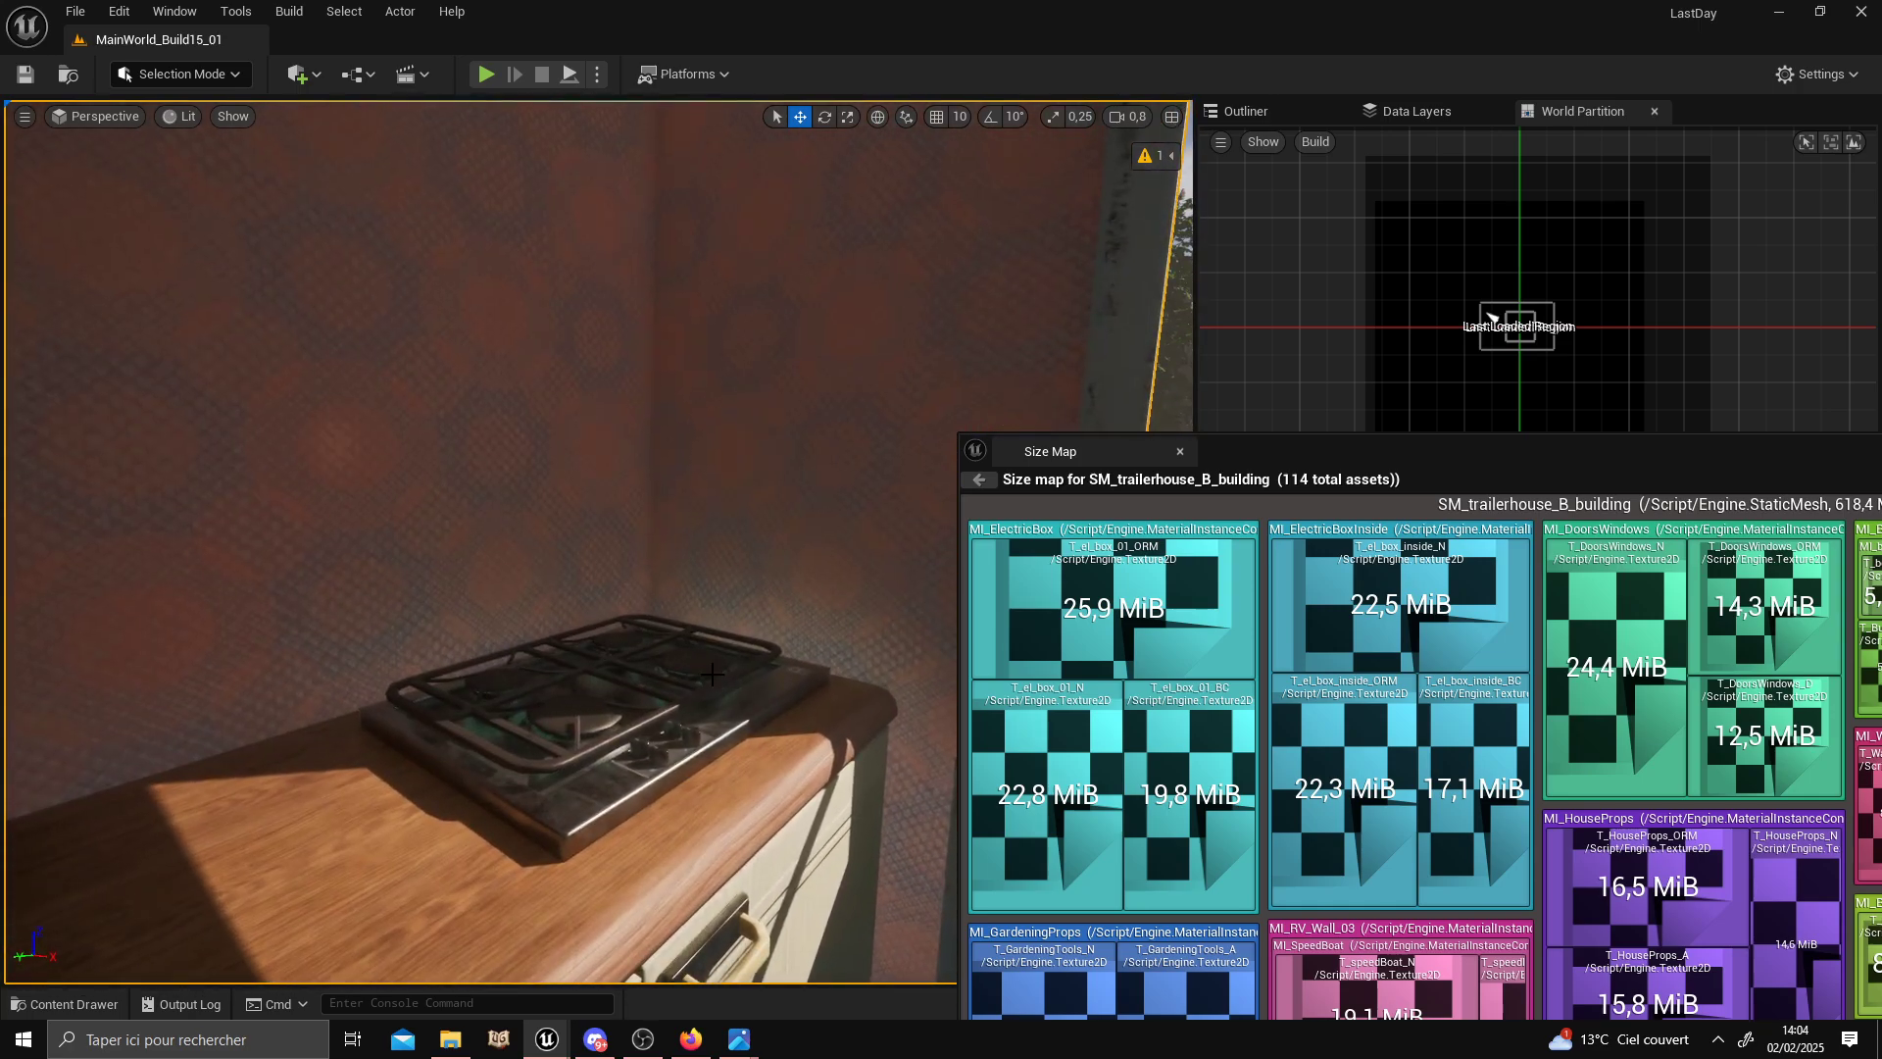
{"action": "scroll", "coordinate": [734, 638], "scroll_direction": "up", "scroll_amount": 3}
{"action": "right_click_drag", "start_coordinate": [624, 719], "coordinate": [621, 710]}
{"action": "key", "text": "Escape"}
{"action": "key", "text": "w"}
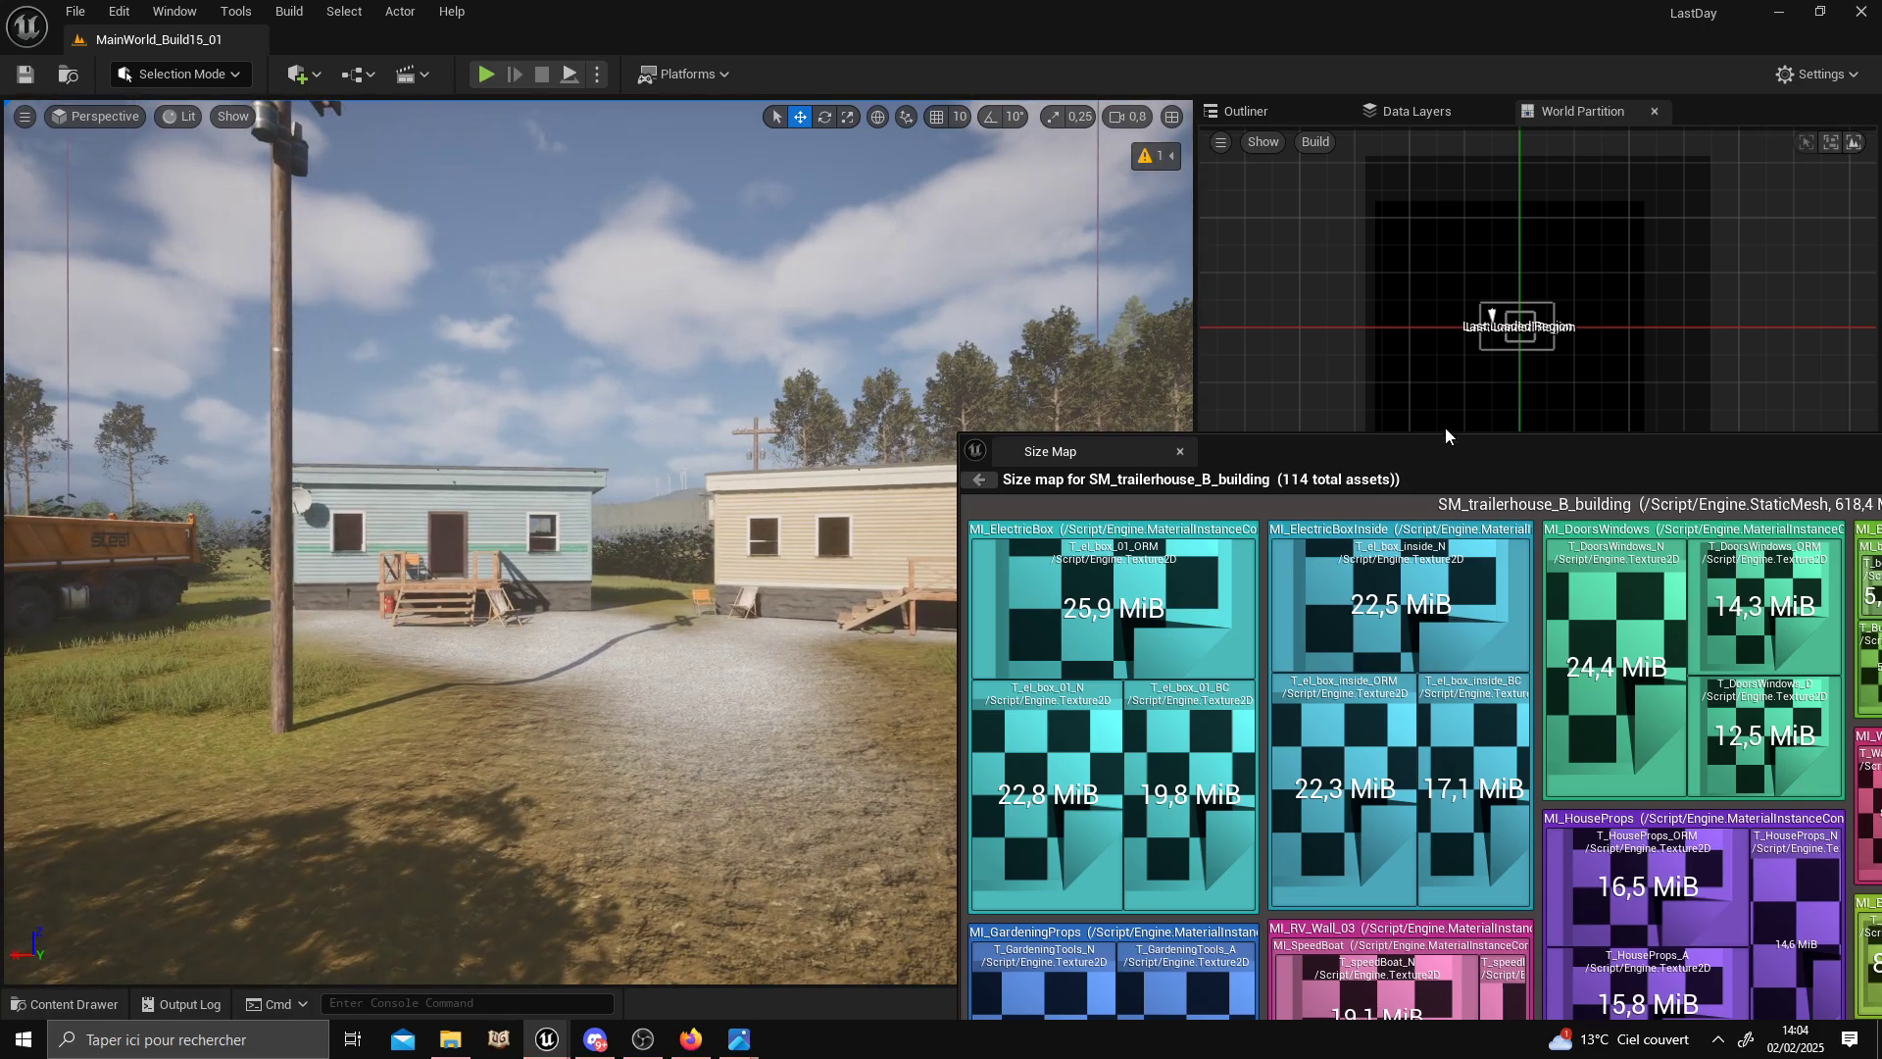
Dismiss the size map window and locate the beige trailer house's mesh in the Content Browser.
{"action": "left_click_drag", "start_coordinate": [1432, 438], "coordinate": [792, 514]}
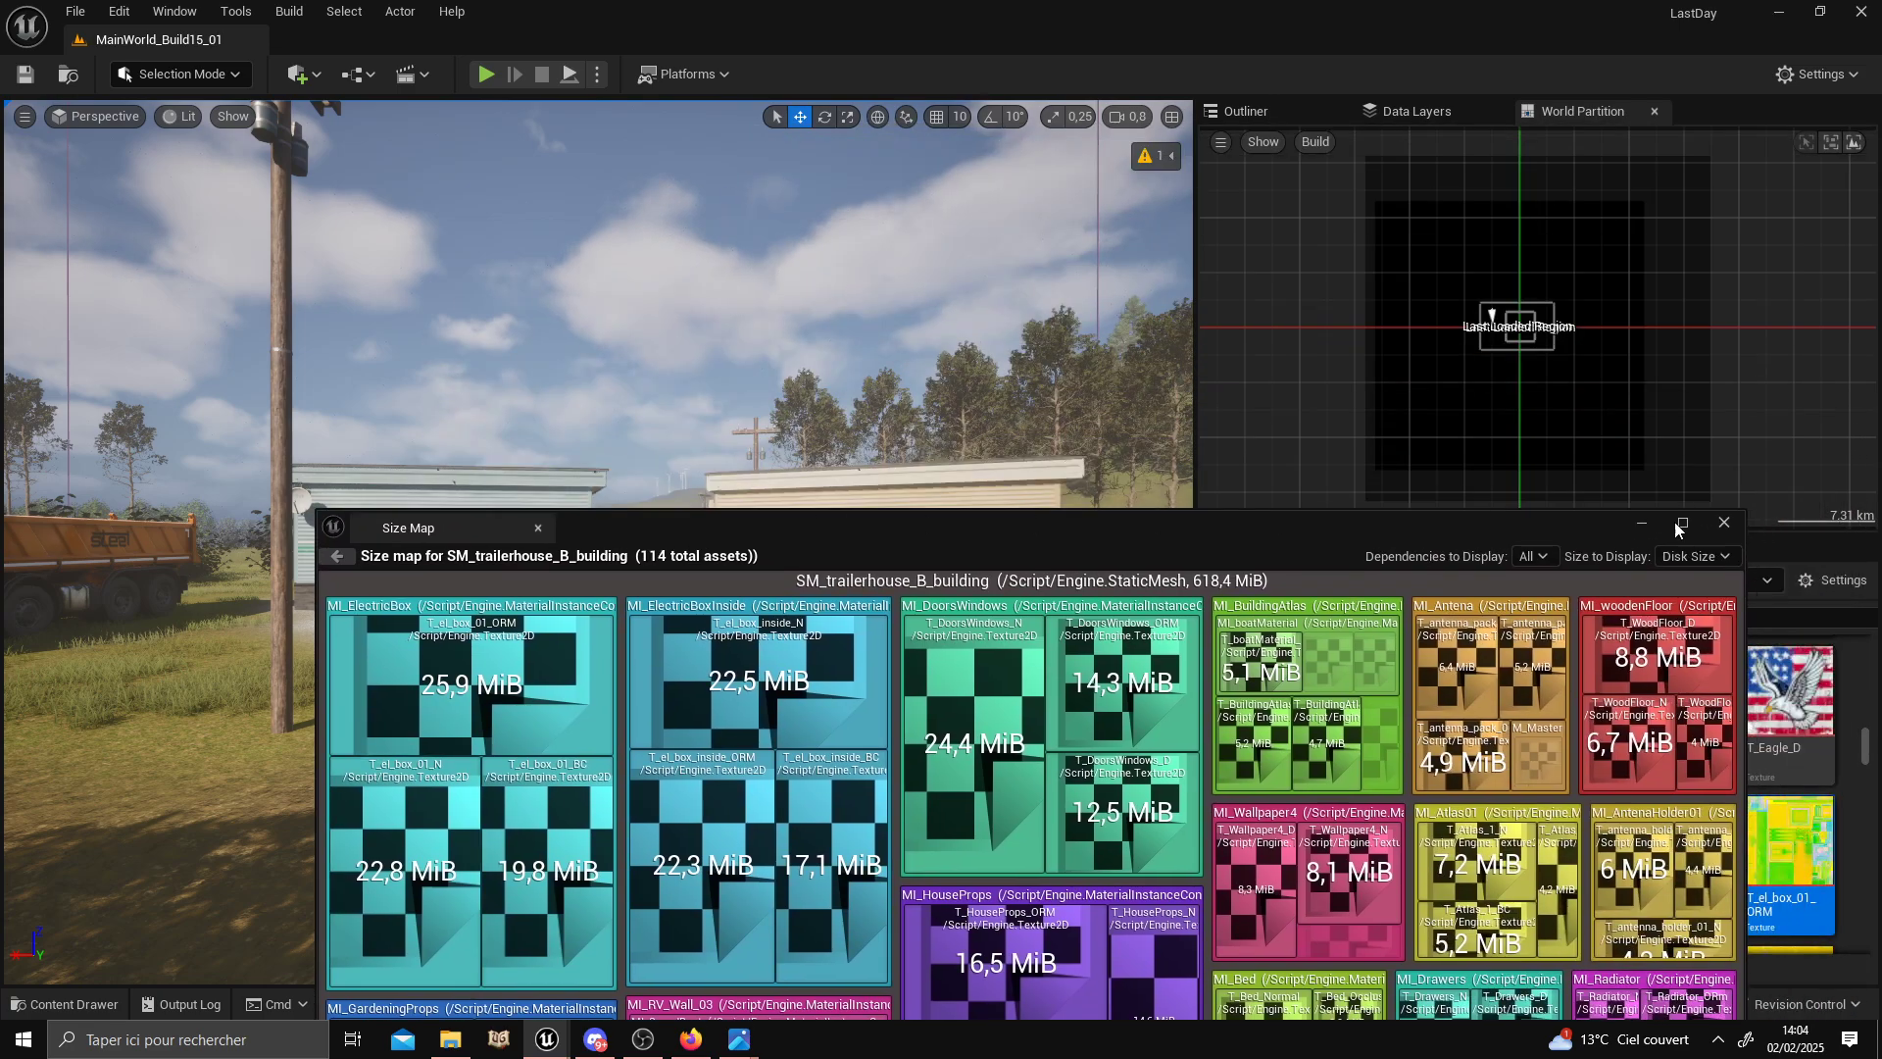
{"action": "left_click", "coordinate": [1646, 525]}
{"action": "left_click", "coordinate": [839, 515]}
{"action": "key", "text": "ctrl+b"}
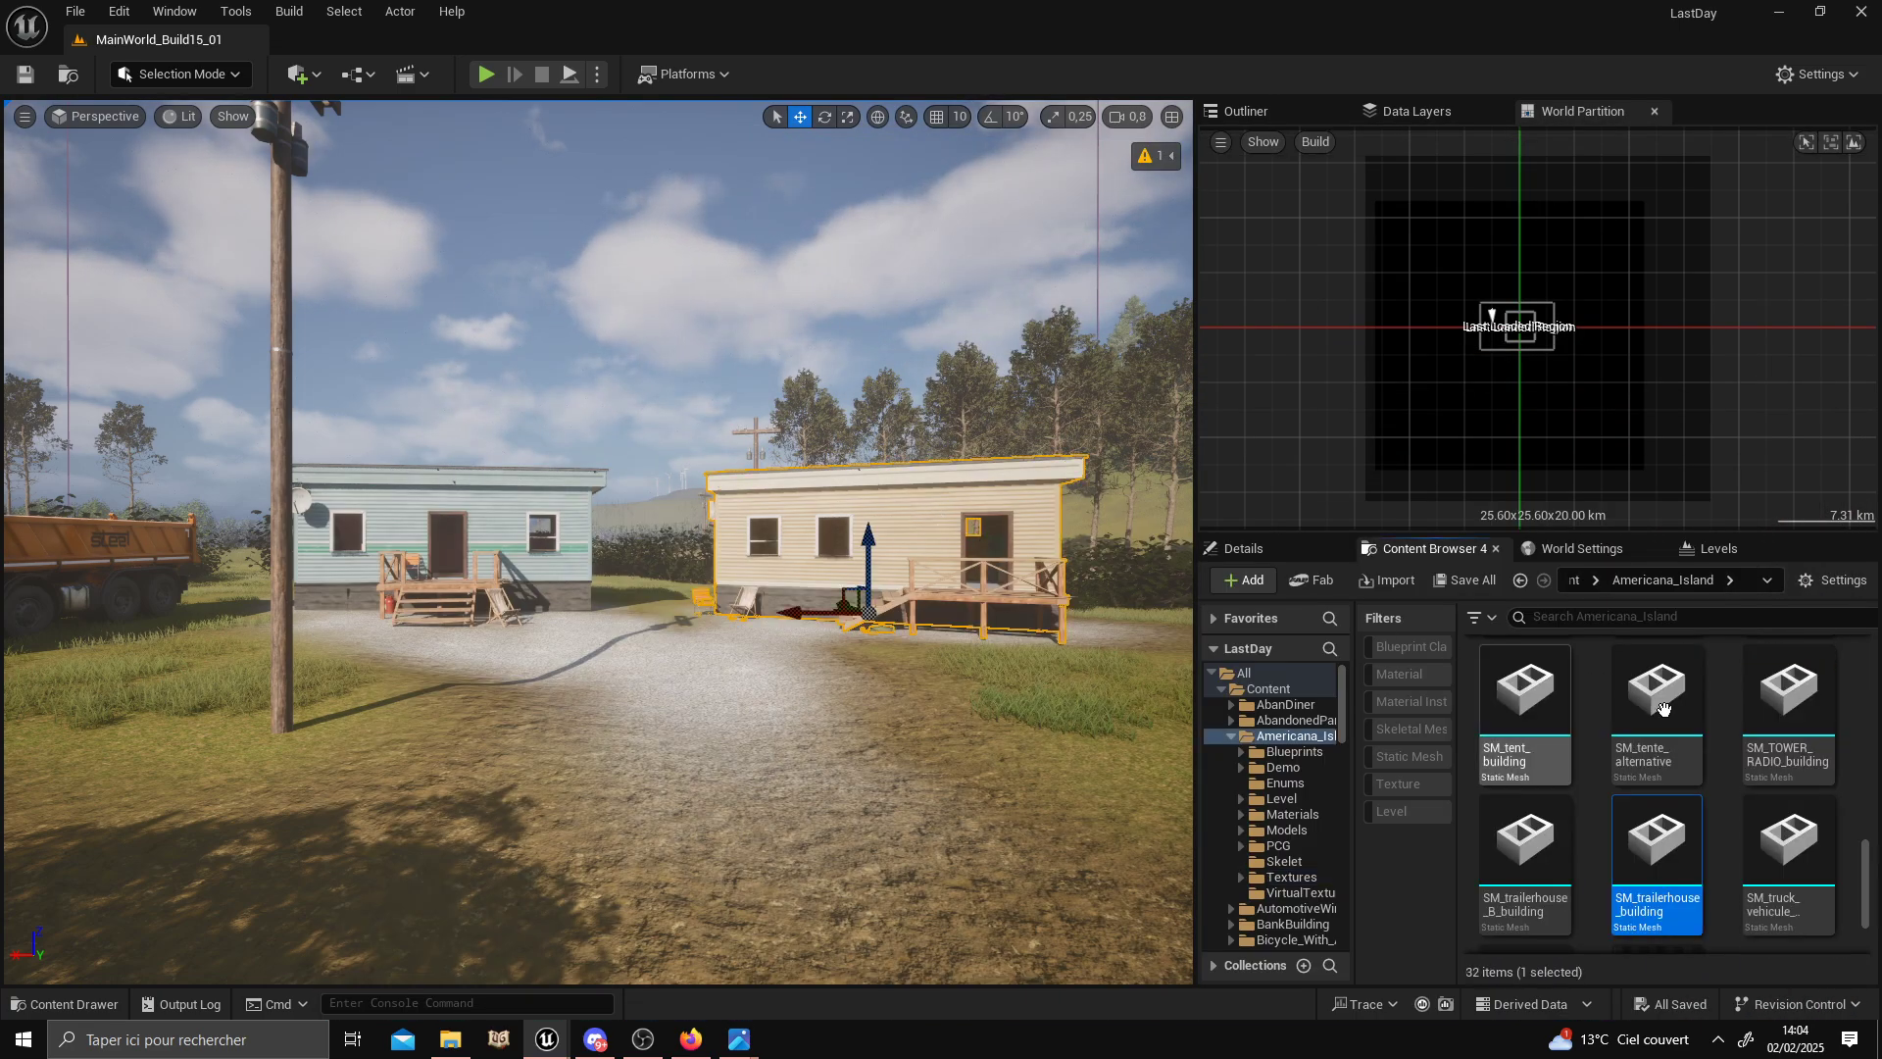
Open the size map of SM_trailerhouse_building, compare it with the beige trailer house in the level, and close it.
{"action": "right_click", "coordinate": [1657, 853]}
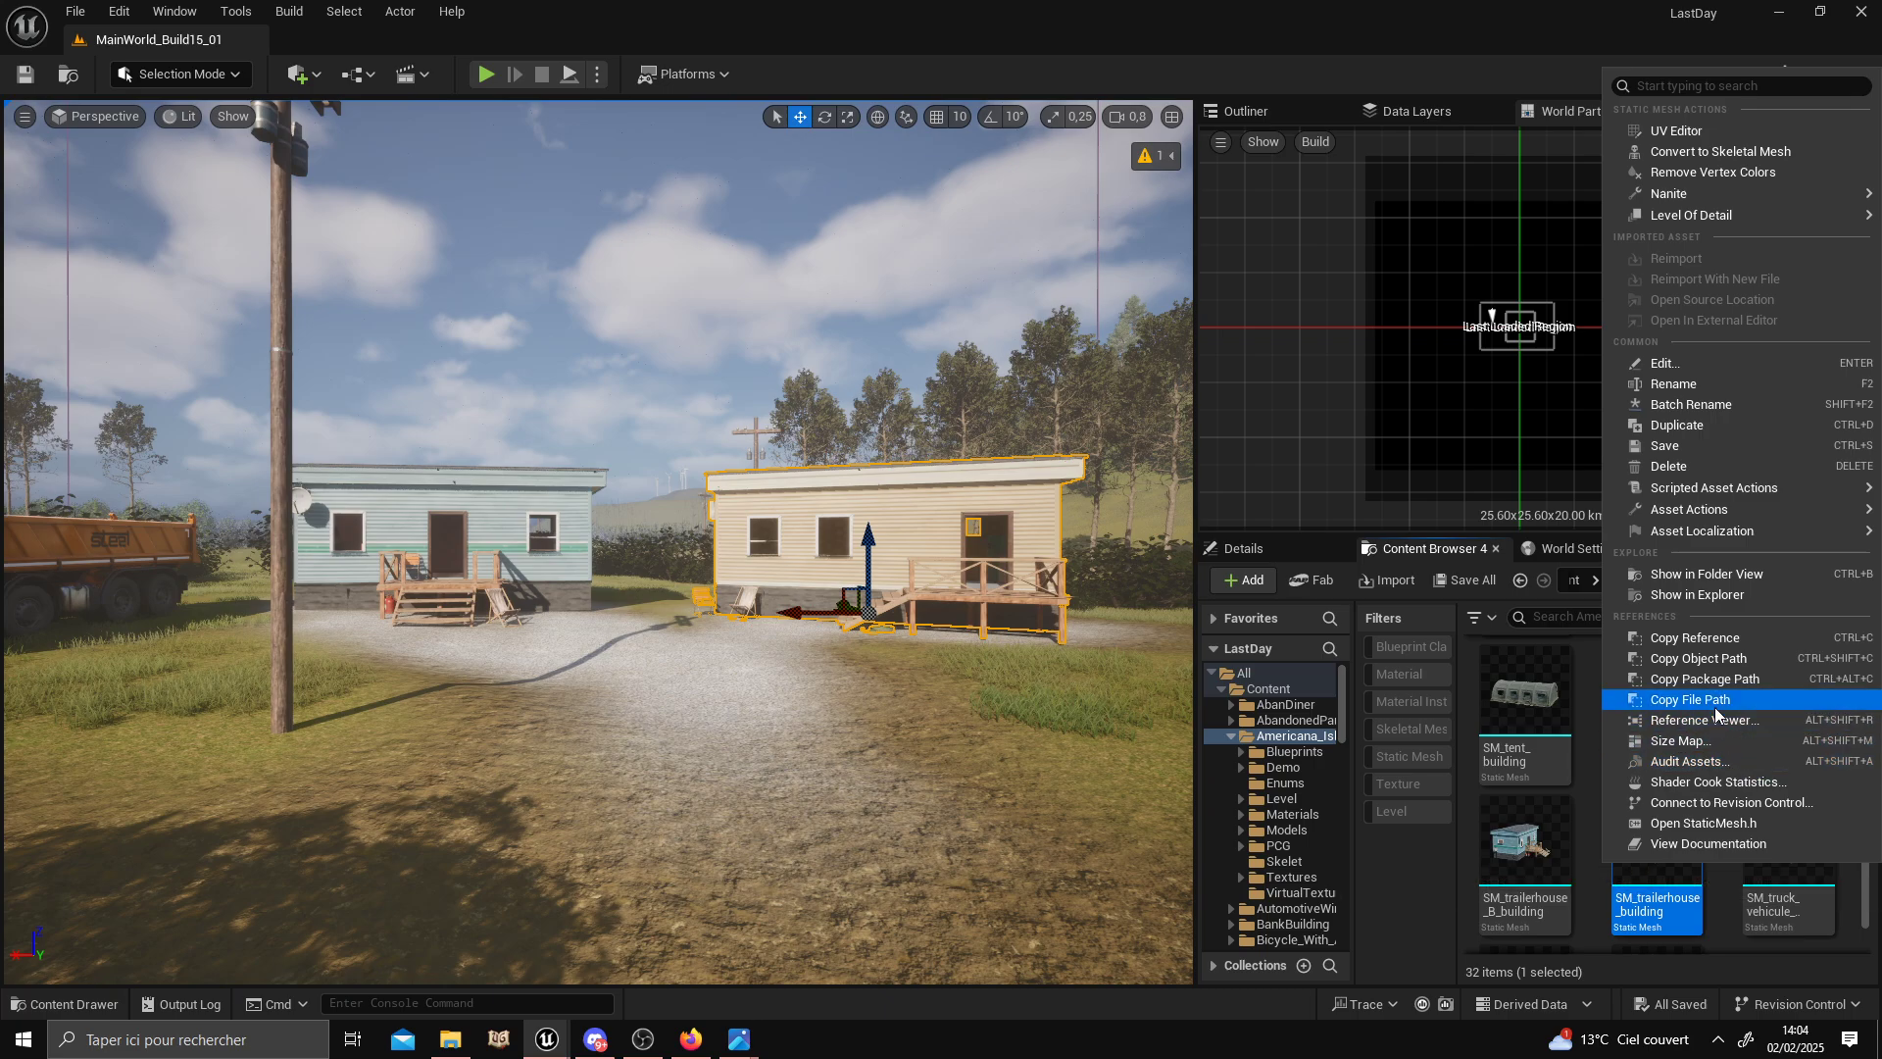
{"action": "left_click", "coordinate": [1716, 741]}
{"action": "left_click_drag", "start_coordinate": [1199, 534], "coordinate": [1149, 227]}
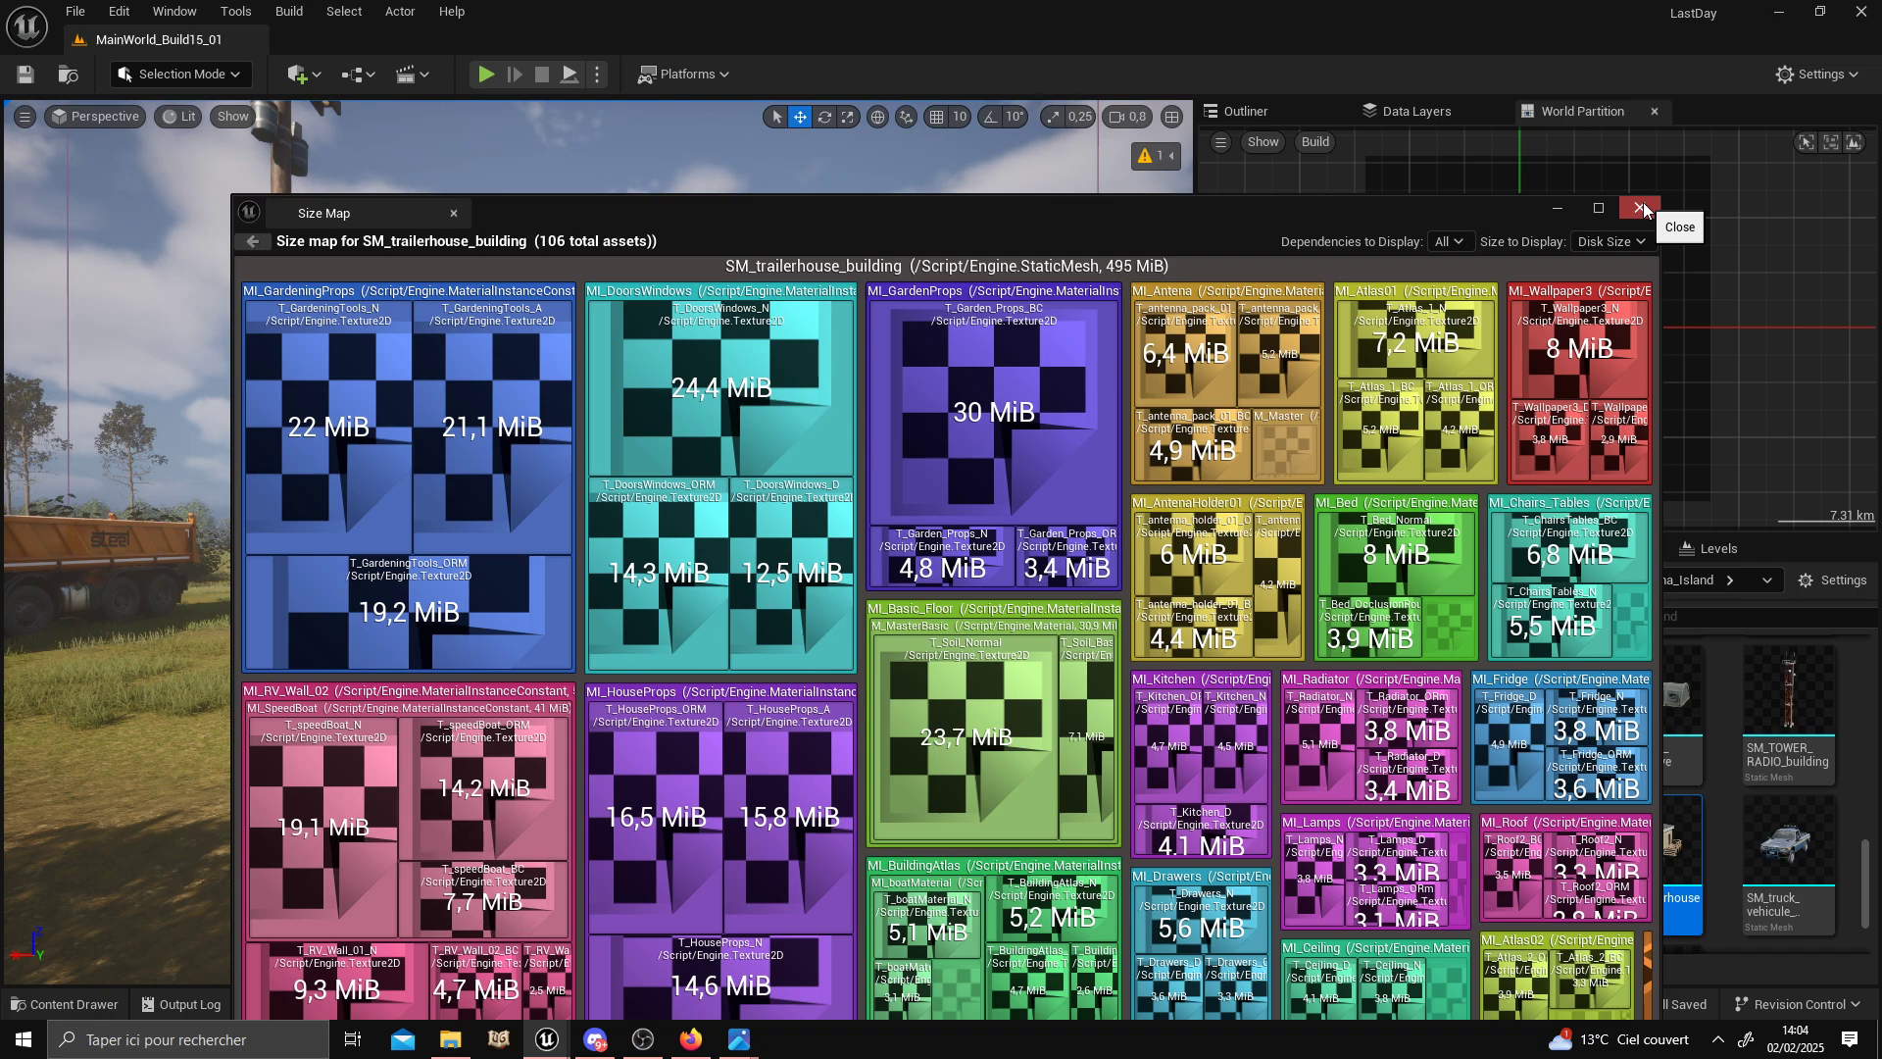
{"action": "left_click_drag", "start_coordinate": [860, 222], "coordinate": [1027, 844]}
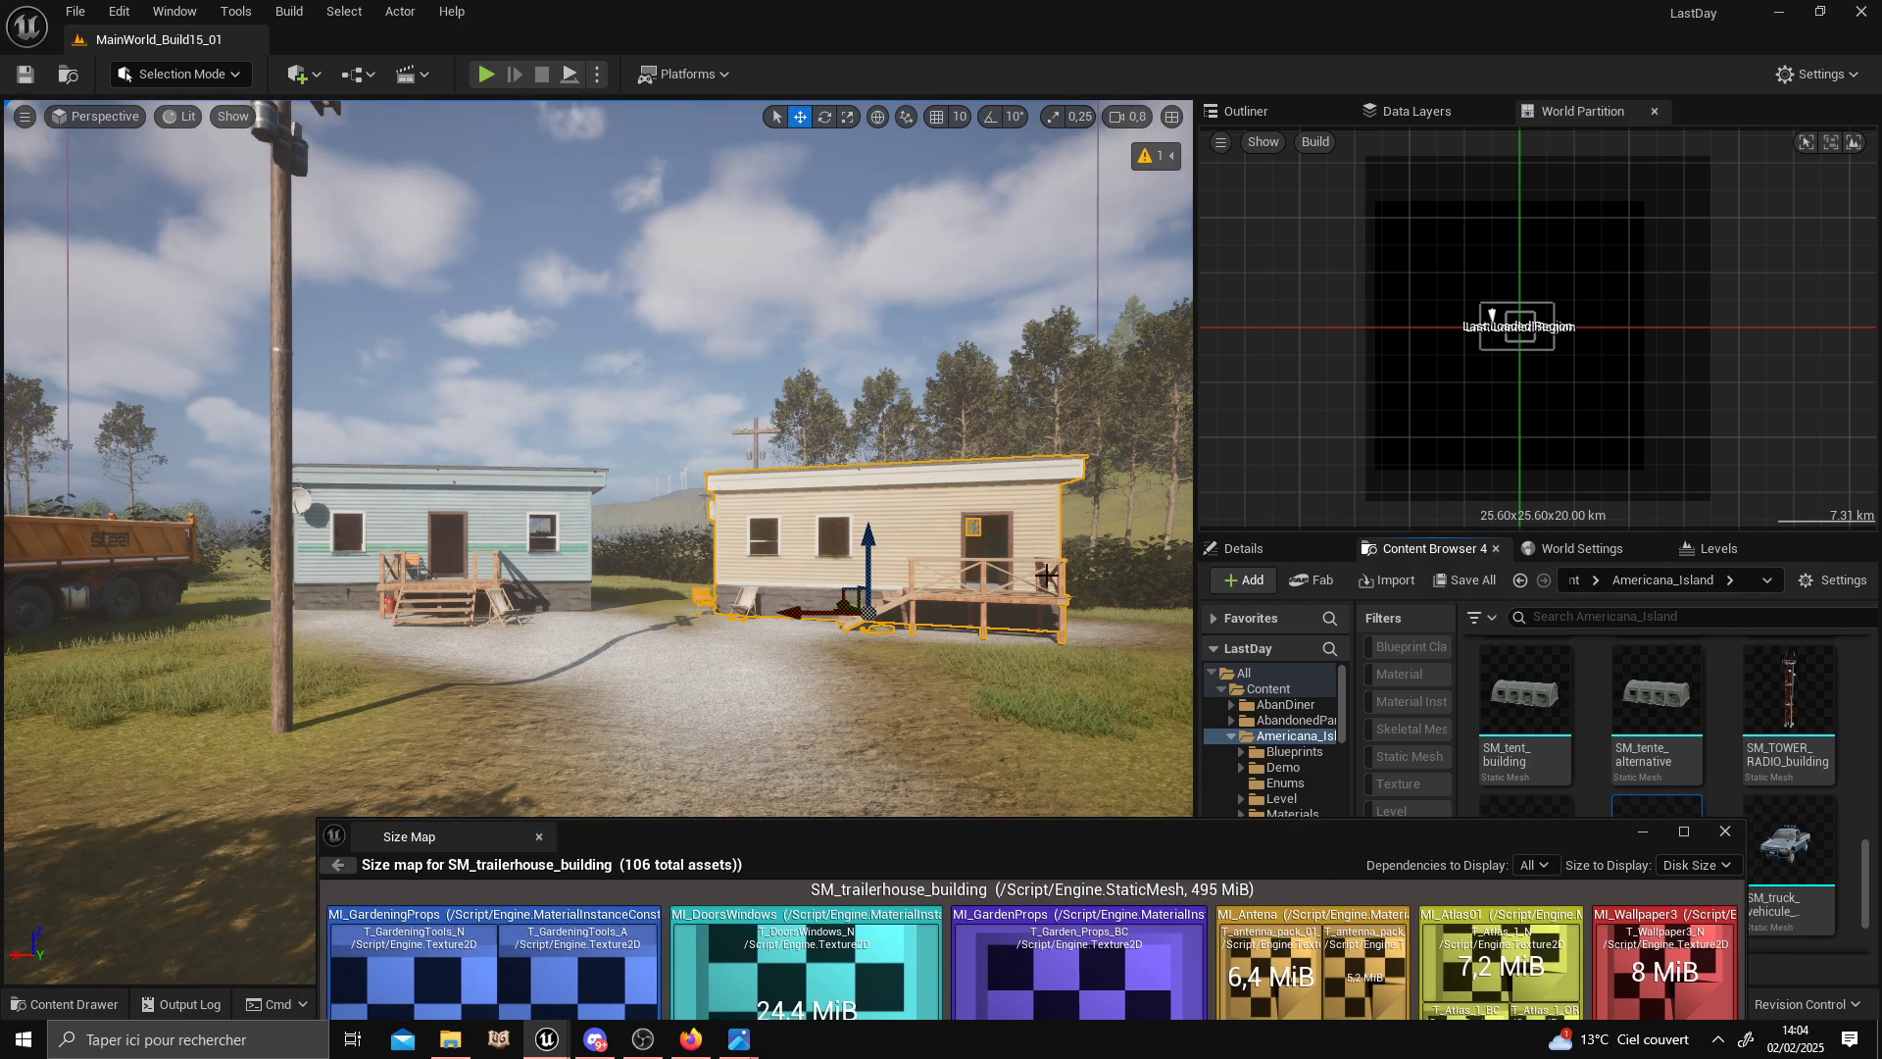
{"action": "left_click_drag", "start_coordinate": [1083, 855], "coordinate": [1062, 511]}
{"action": "left_click", "coordinate": [1465, 501]}
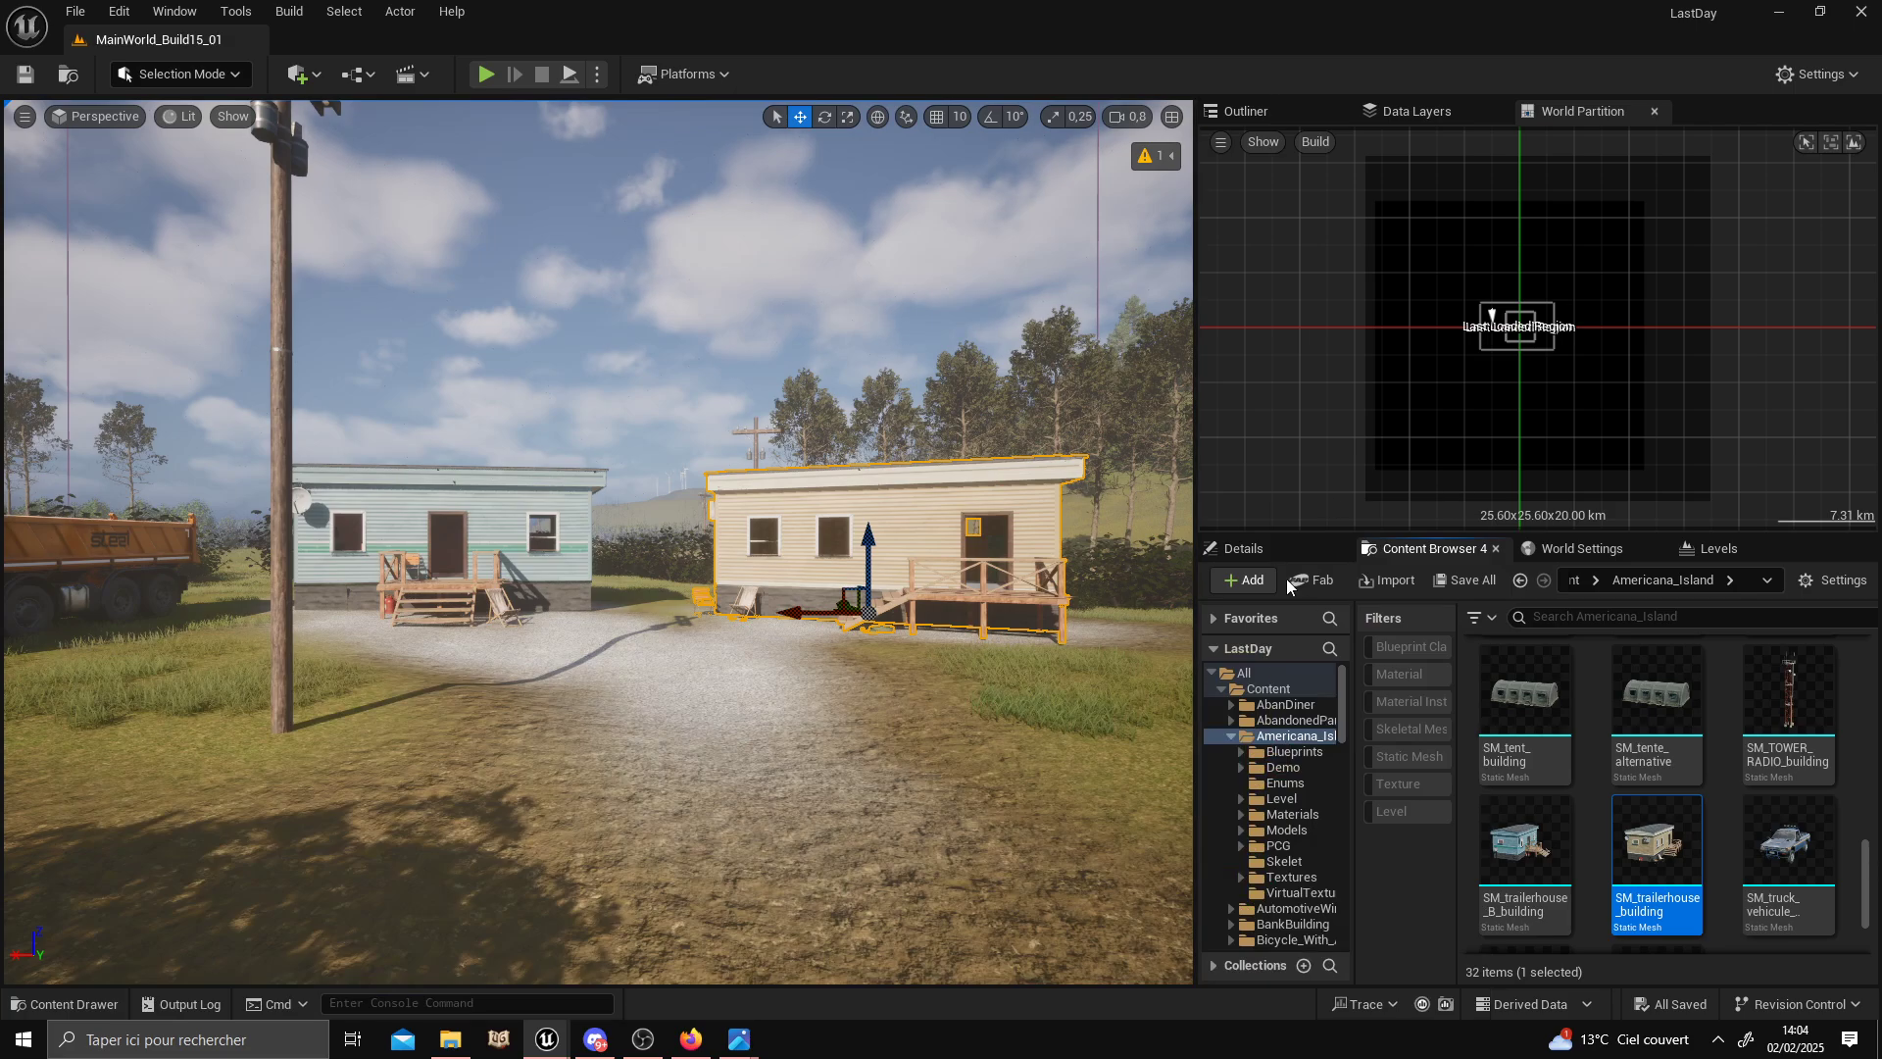
Open the Maps folder inside LEVEL_DESIGN in the Content Browser.
{"action": "scroll", "coordinate": [1303, 845], "scroll_direction": "down", "scroll_amount": 8}
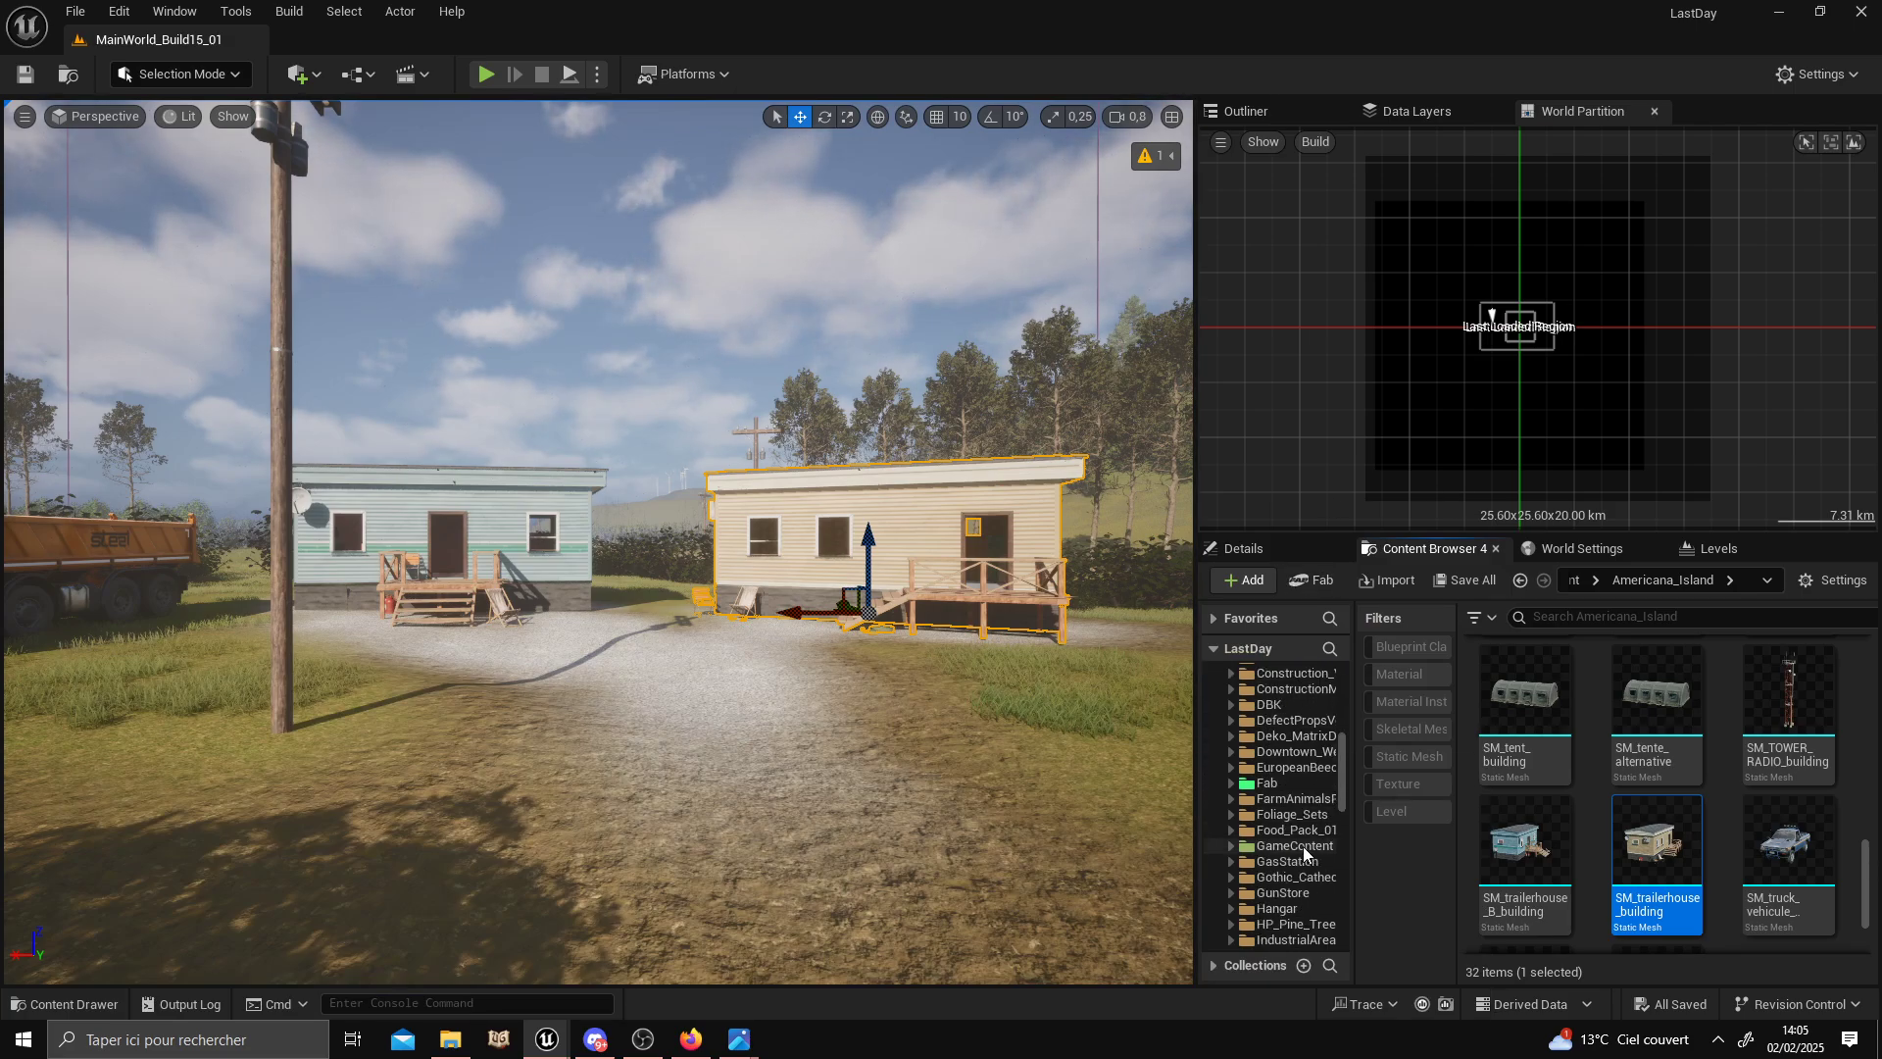
{"action": "double_click", "coordinate": [1290, 736]}
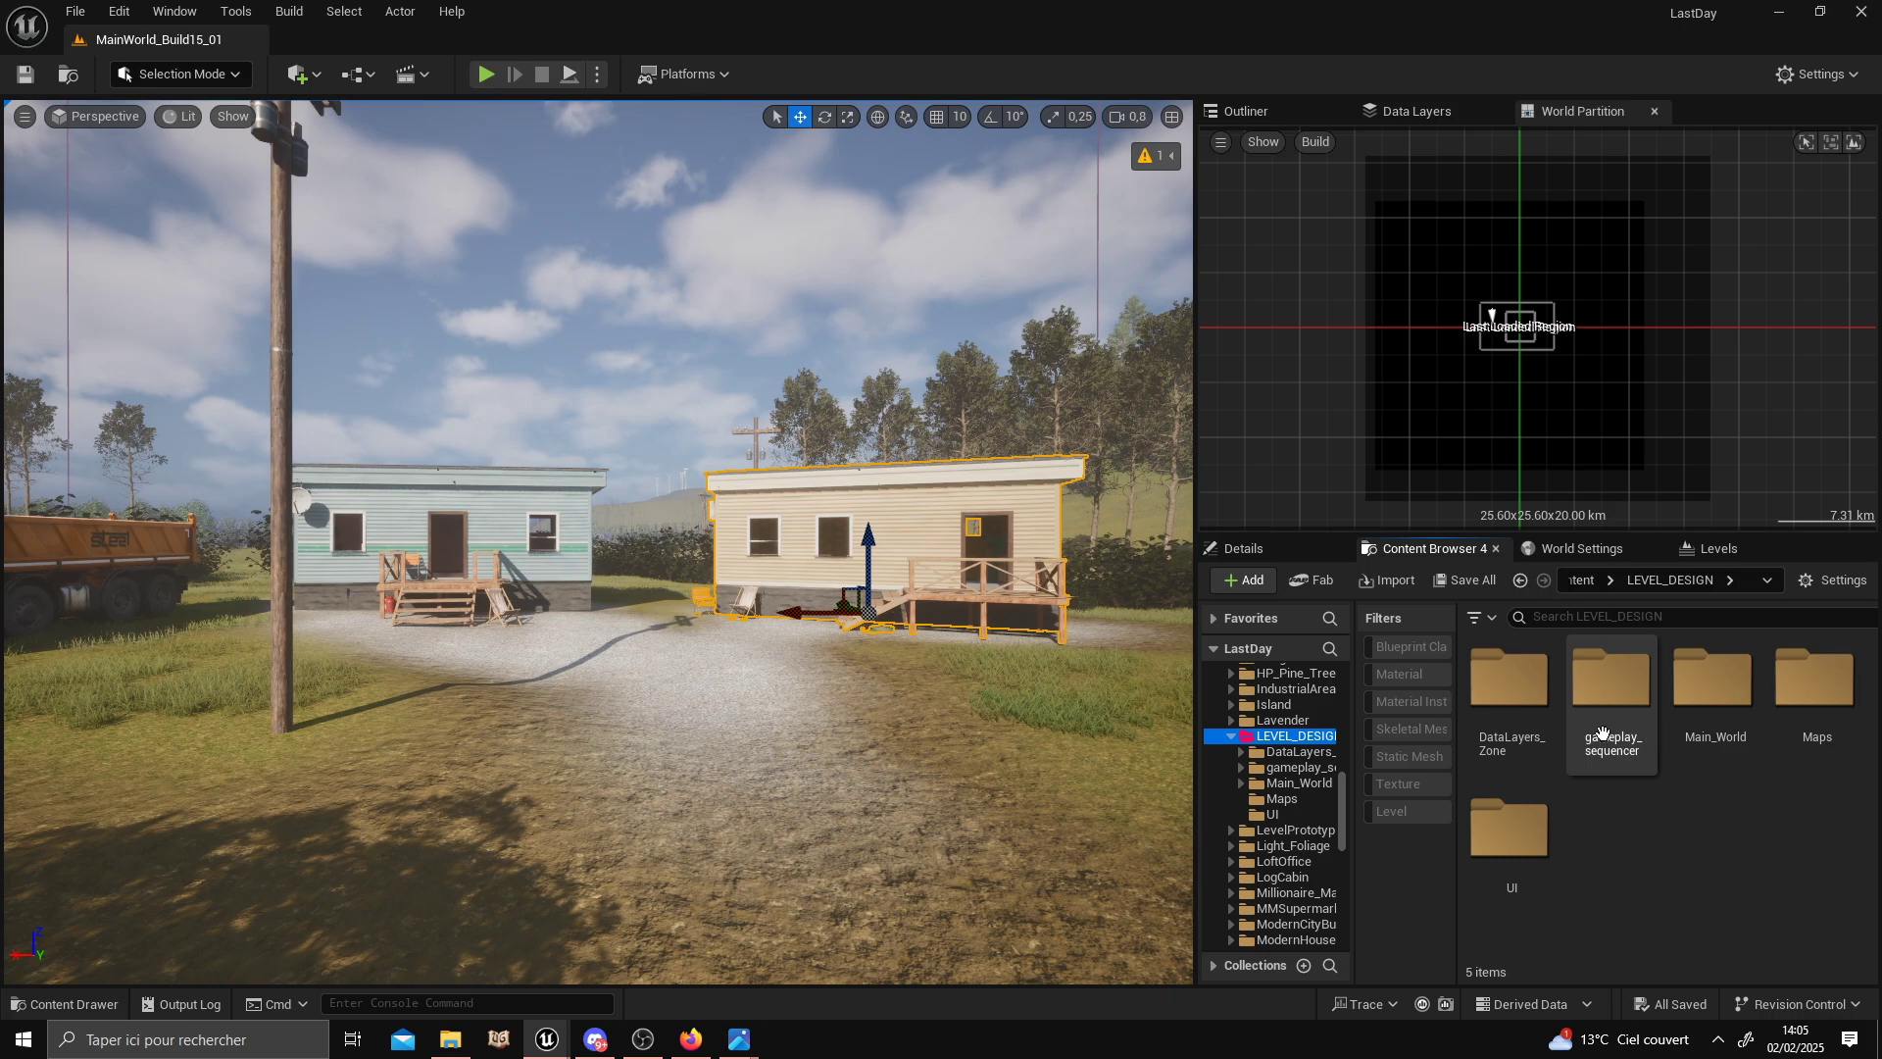
{"action": "double_click", "coordinate": [1810, 714]}
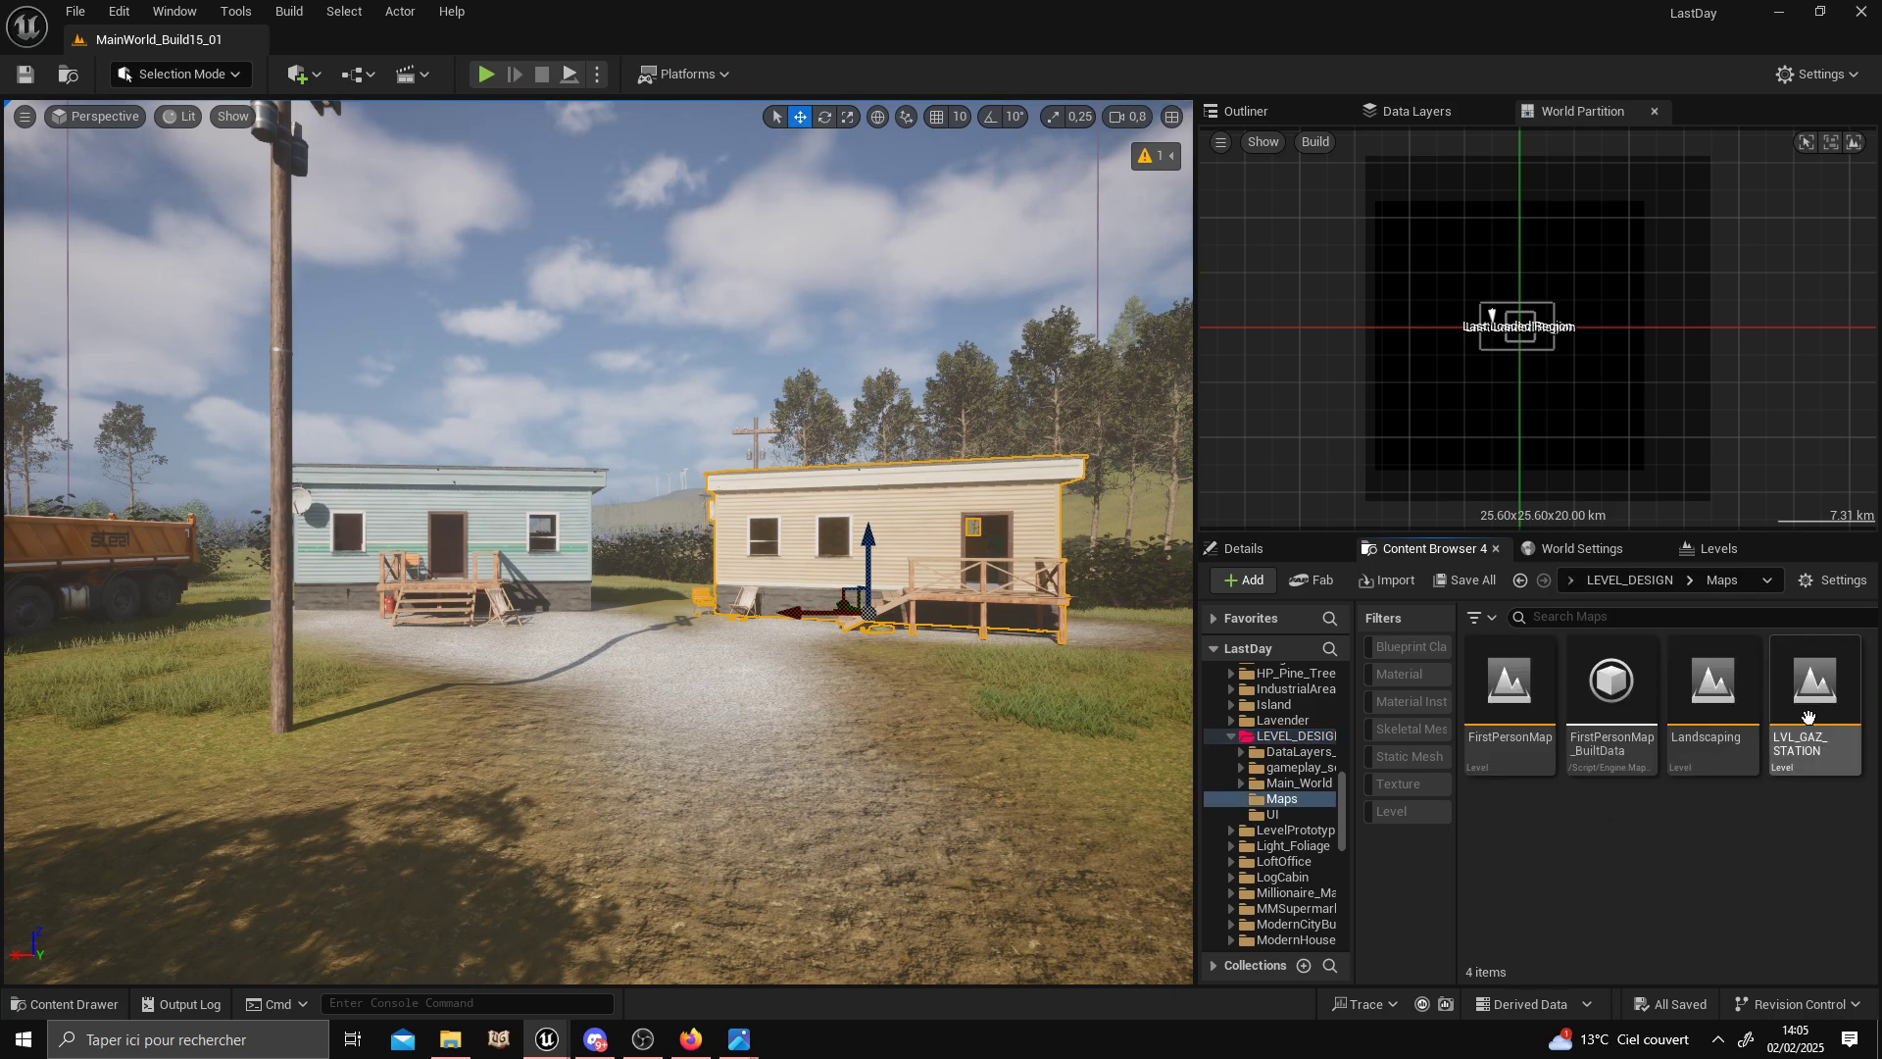
Open the size map of the FirstPersonMap level, review it at full screen, and close it.
{"action": "right_click", "coordinate": [1468, 653]}
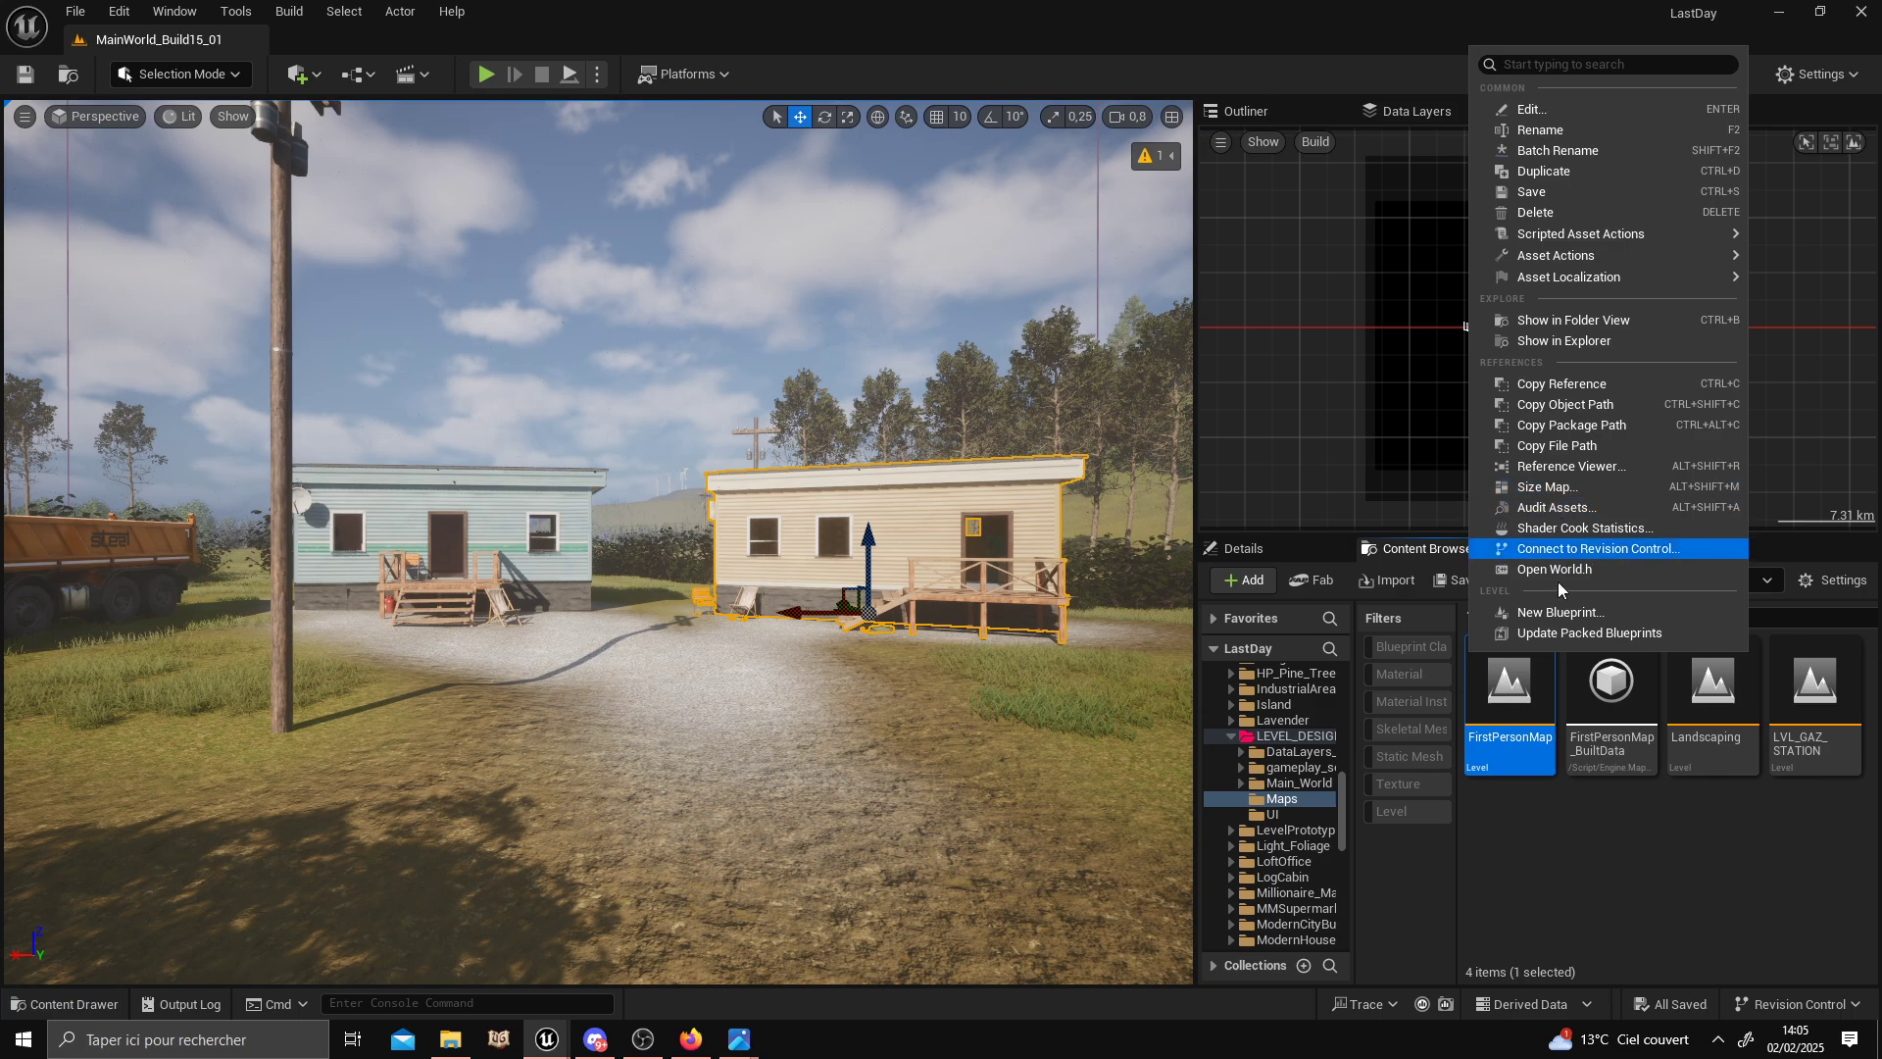
{"action": "left_click", "coordinate": [1548, 486]}
{"action": "left_click_drag", "start_coordinate": [907, 497], "coordinate": [832, 43]}
{"action": "double_click", "coordinate": [832, 43]}
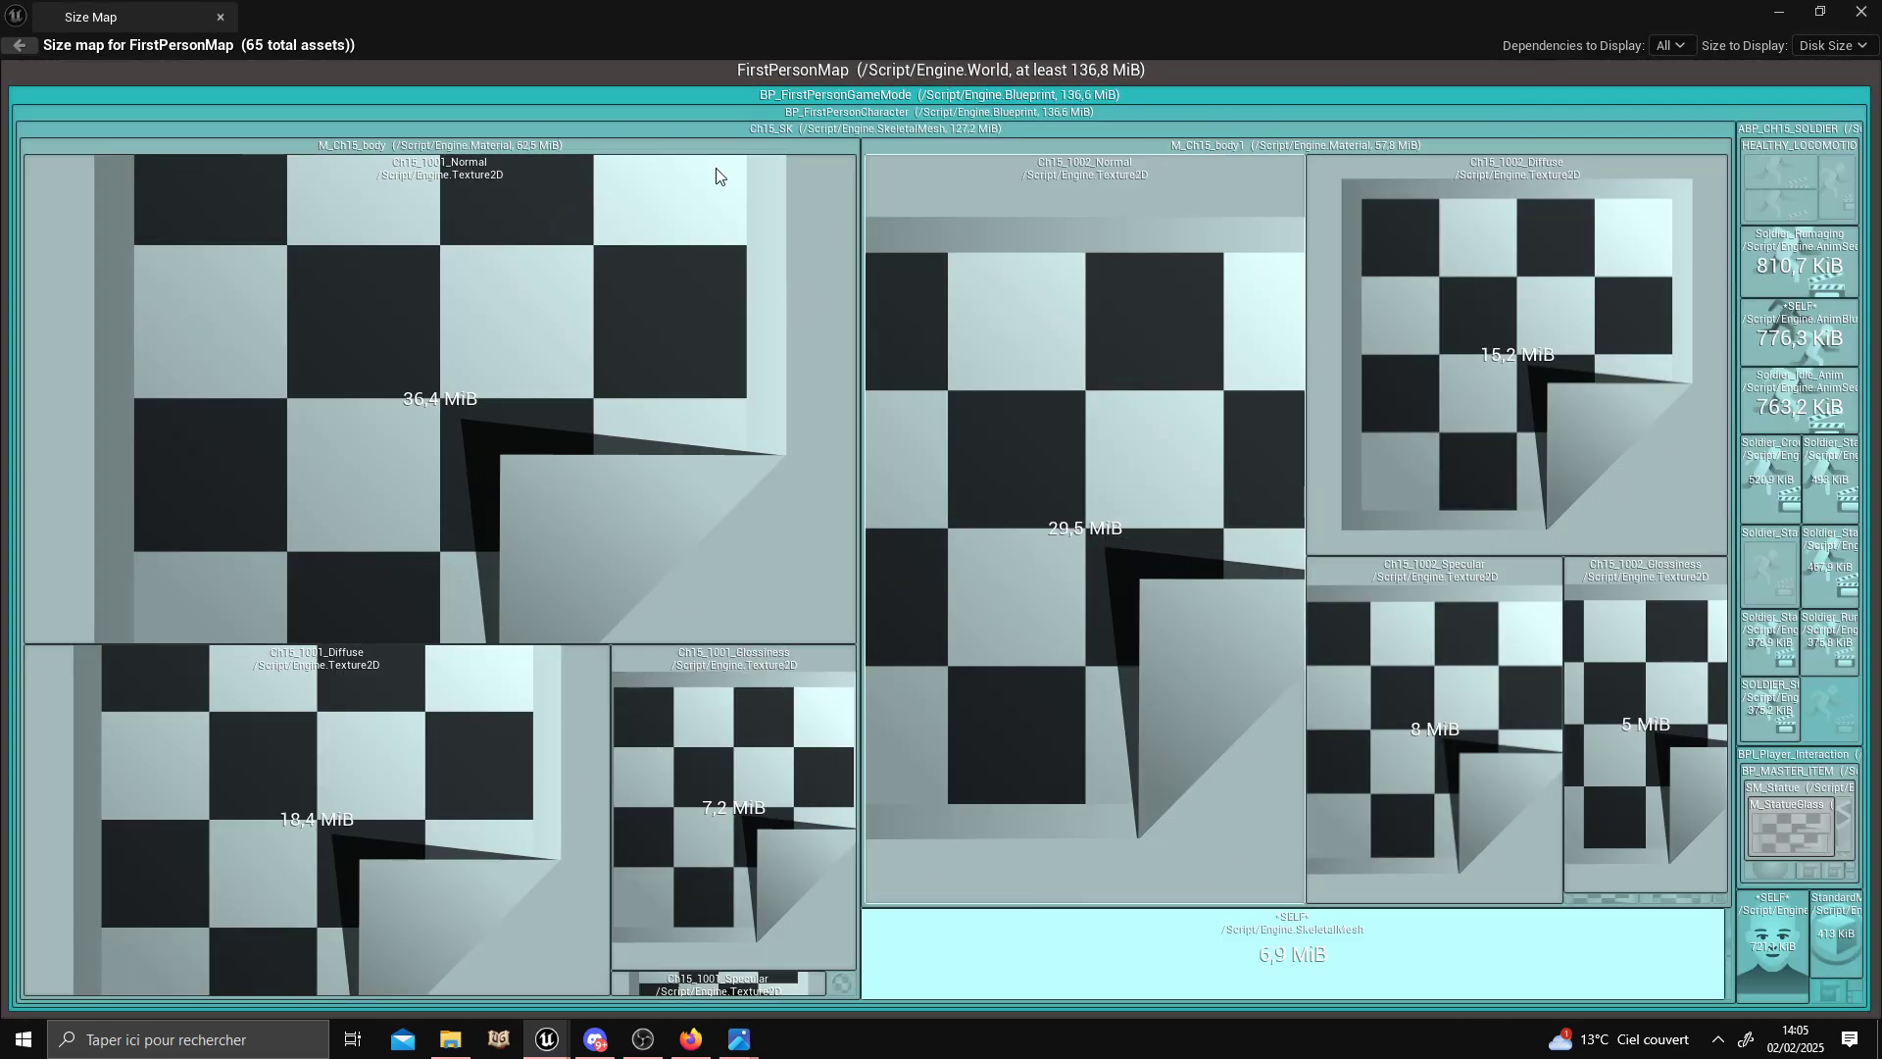
{"action": "left_click_drag", "start_coordinate": [826, 33], "coordinate": [803, 156]}
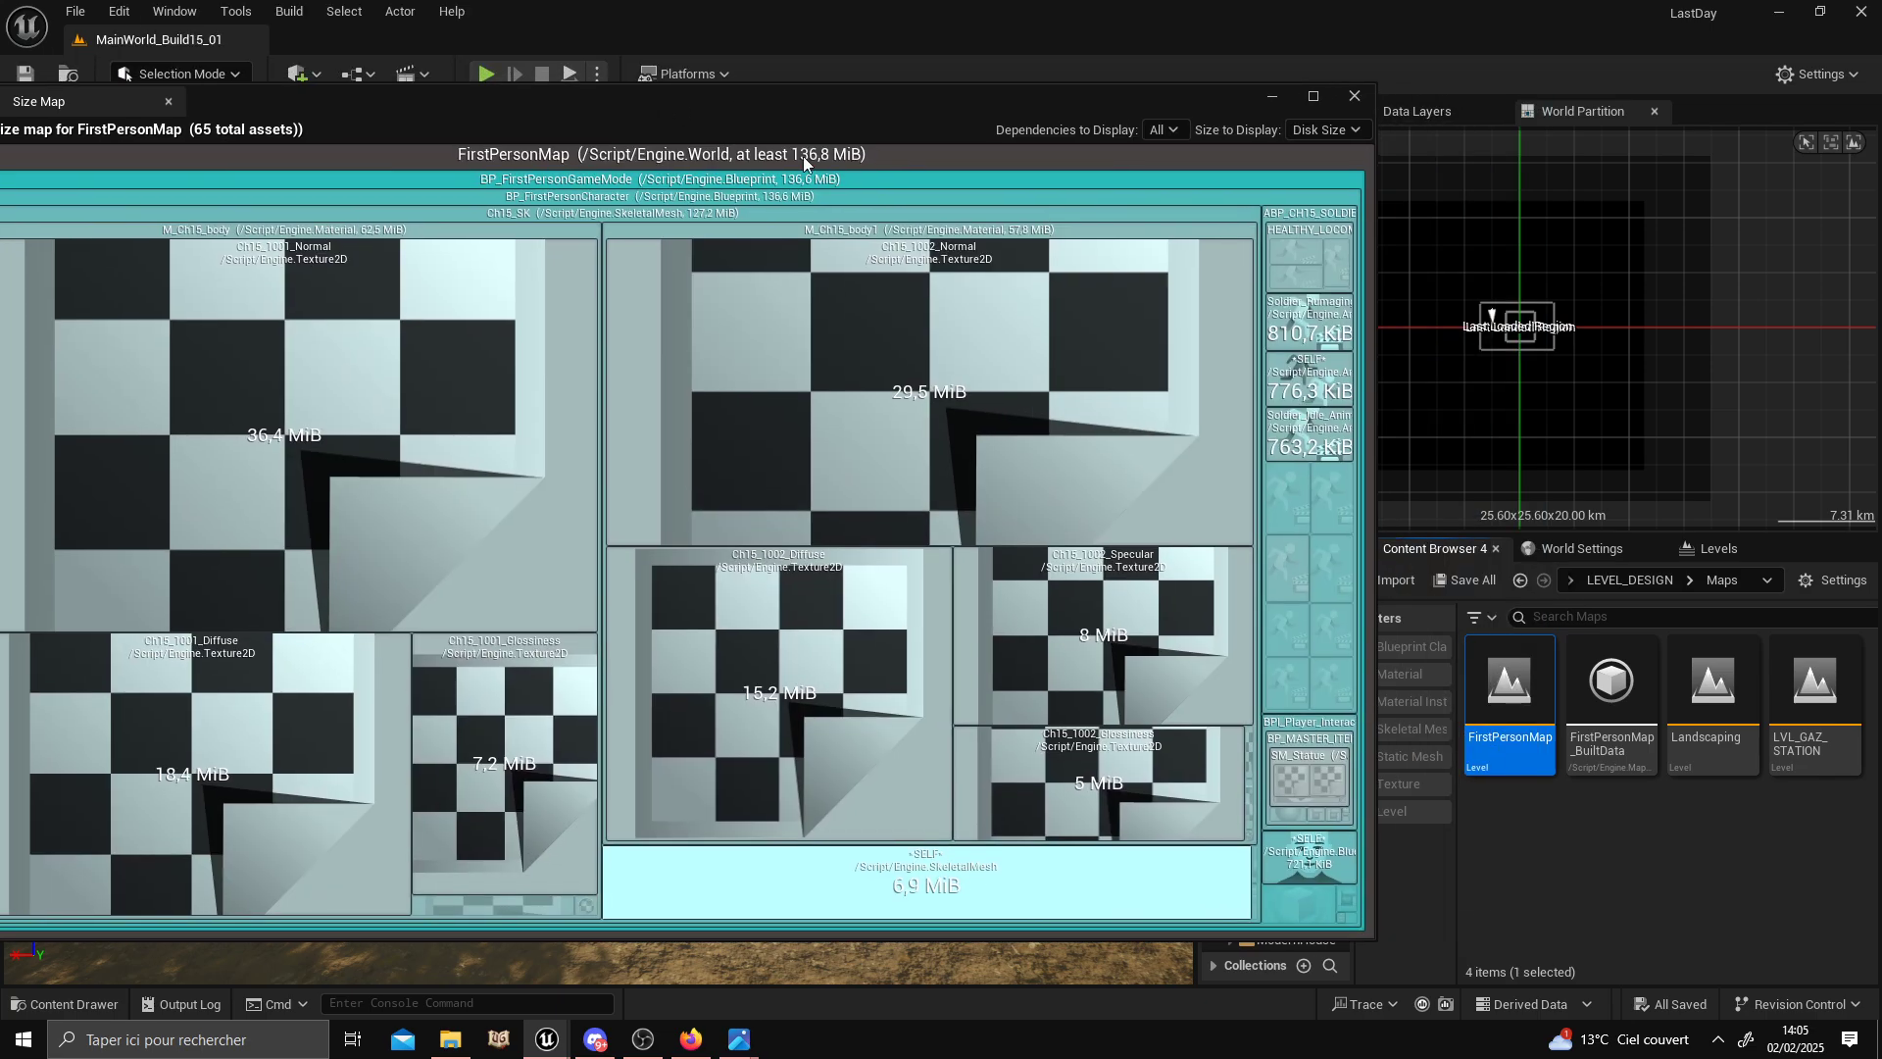
{"action": "left_click_drag", "start_coordinate": [626, 133], "coordinate": [836, 234]}
{"action": "left_click", "coordinate": [1491, 236]}
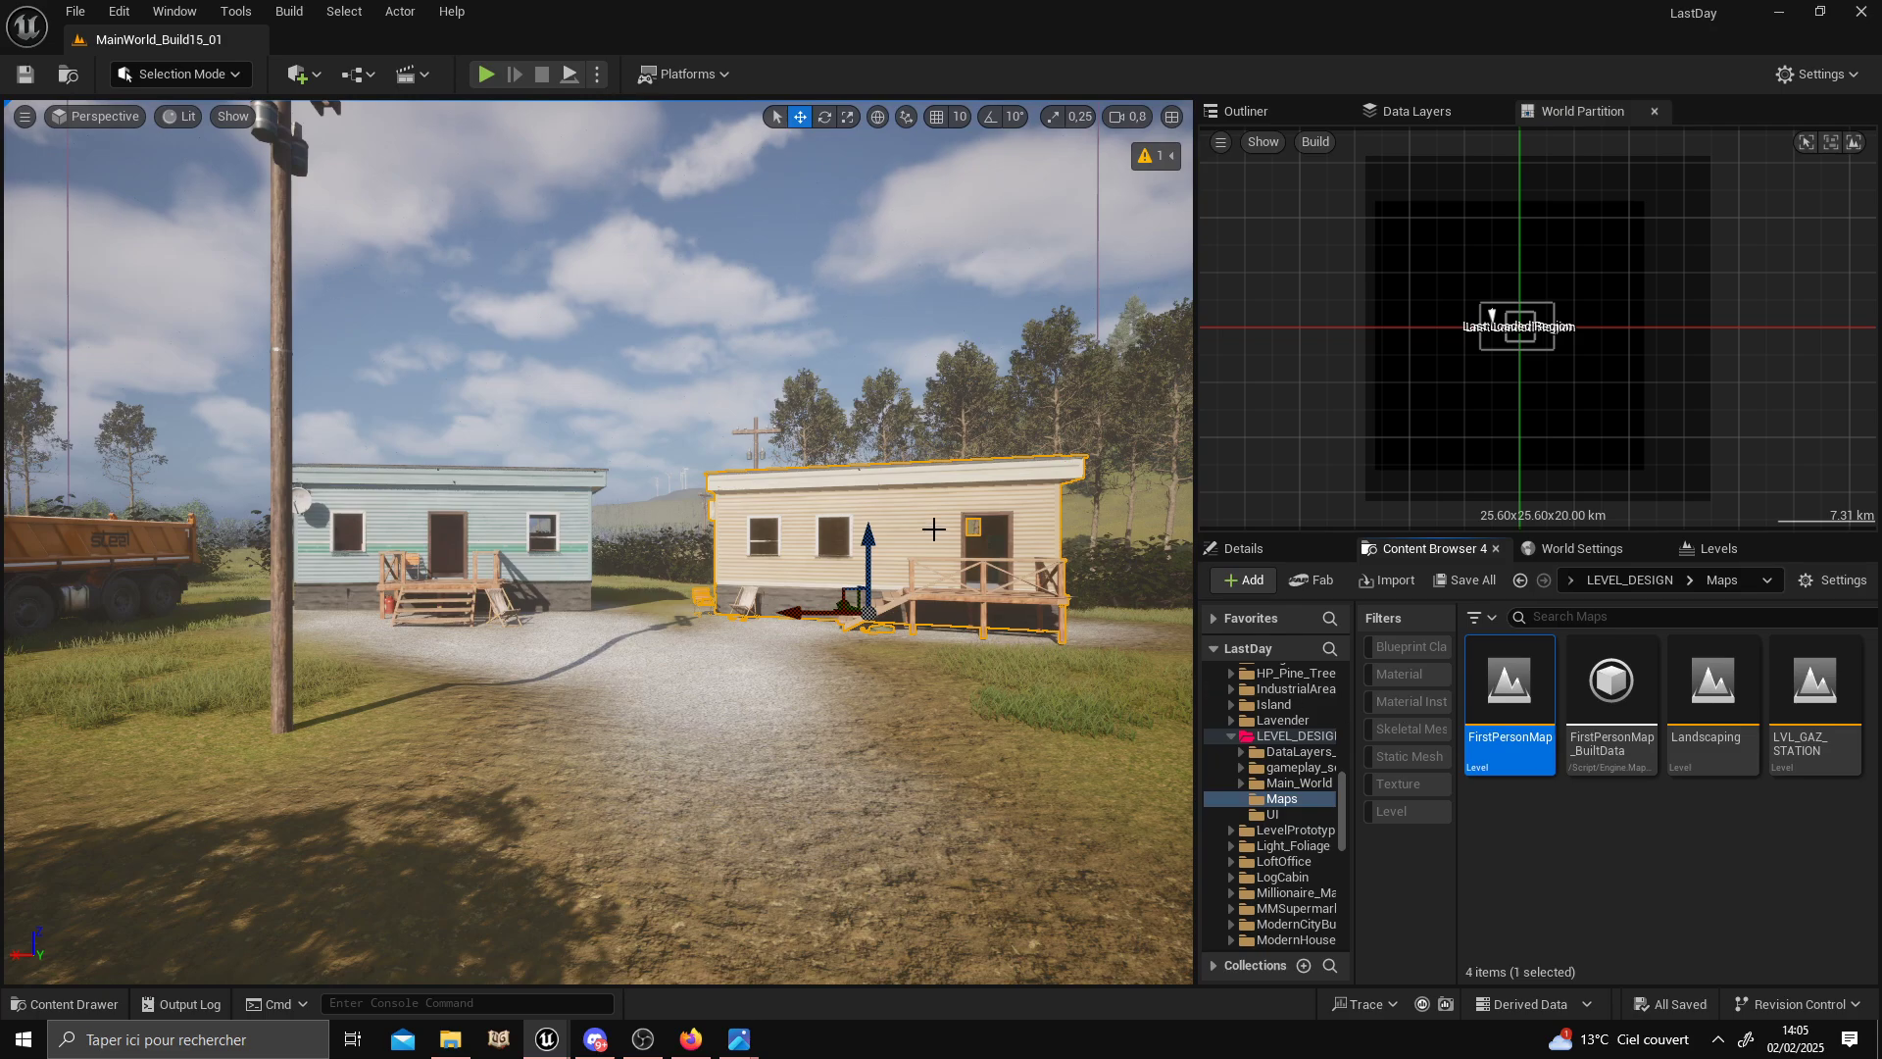
Locate the beige trailer house's mesh in the Content Browser, select SM_trailerhouse_B_building beside it, and clear the selection in the level.
{"action": "right_click_drag", "start_coordinate": [844, 545], "coordinate": [795, 556]}
{"action": "key", "text": "ctrl+b"}
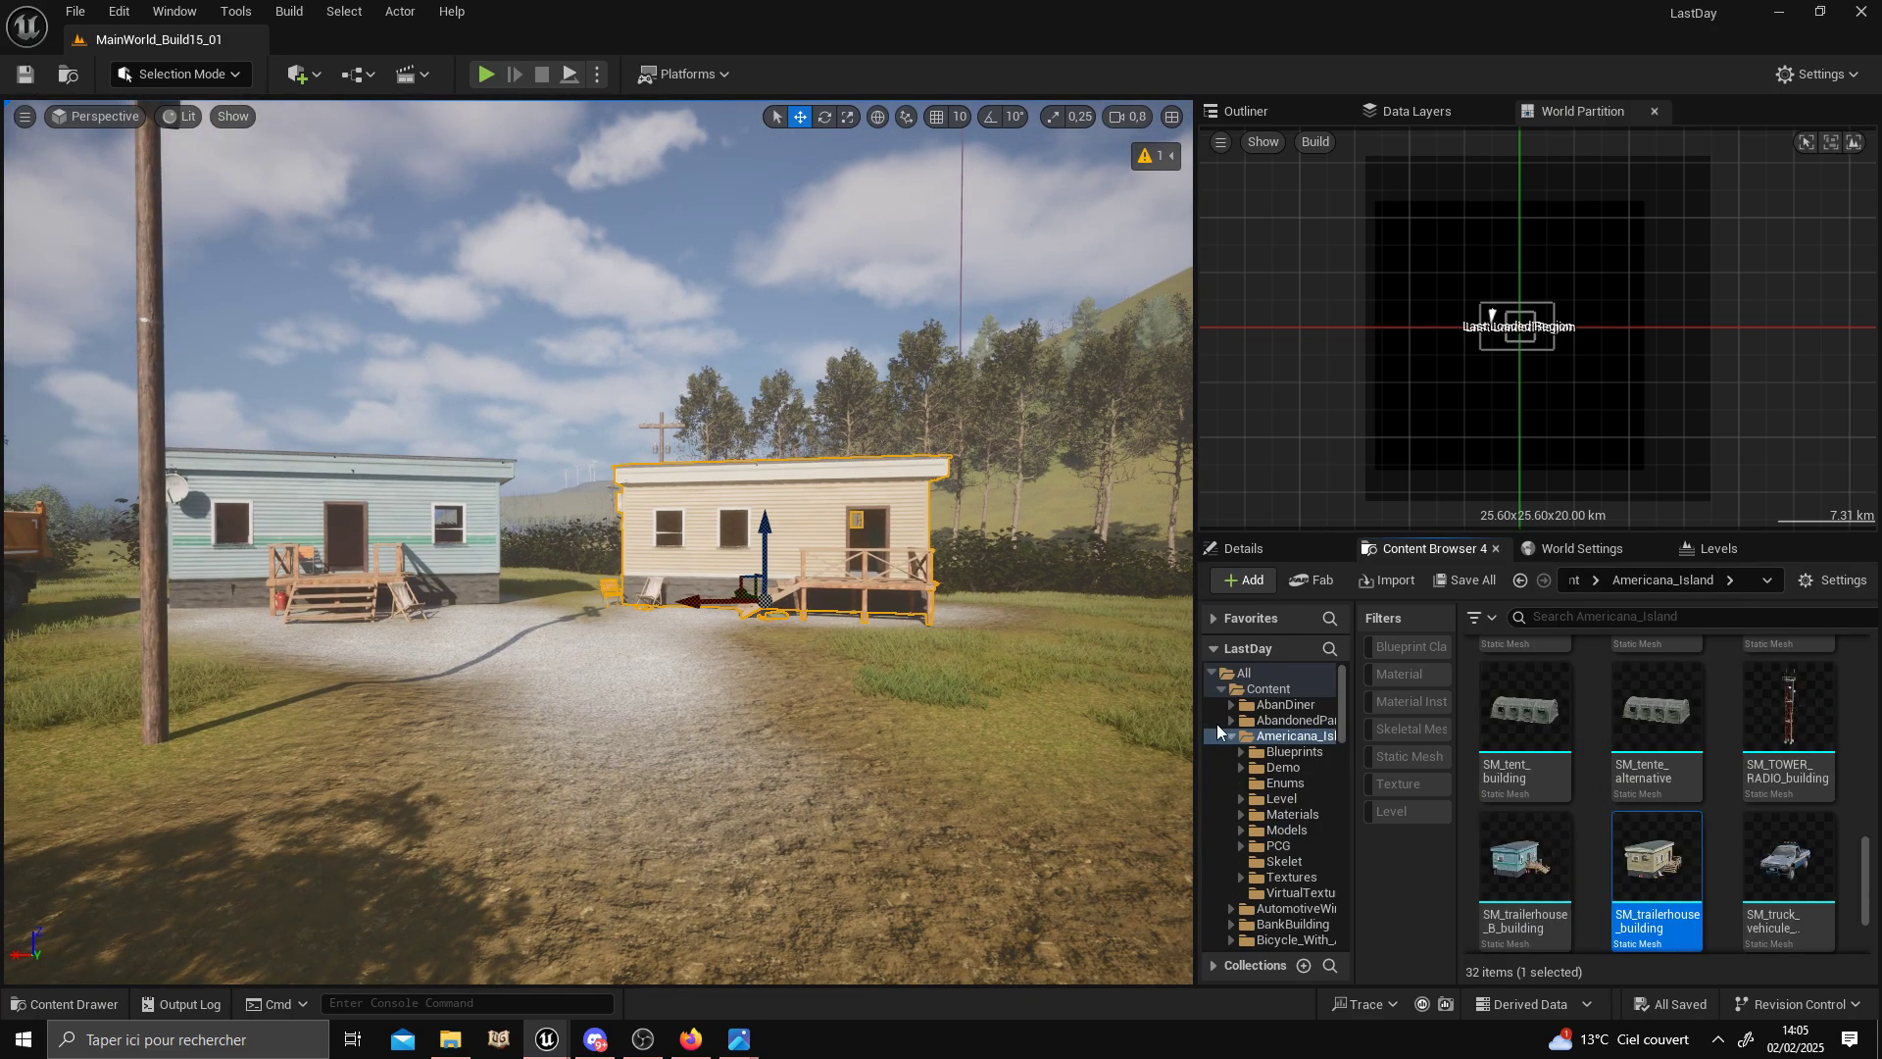
{"action": "right_click_drag", "start_coordinate": [992, 636], "coordinate": [588, 648]}
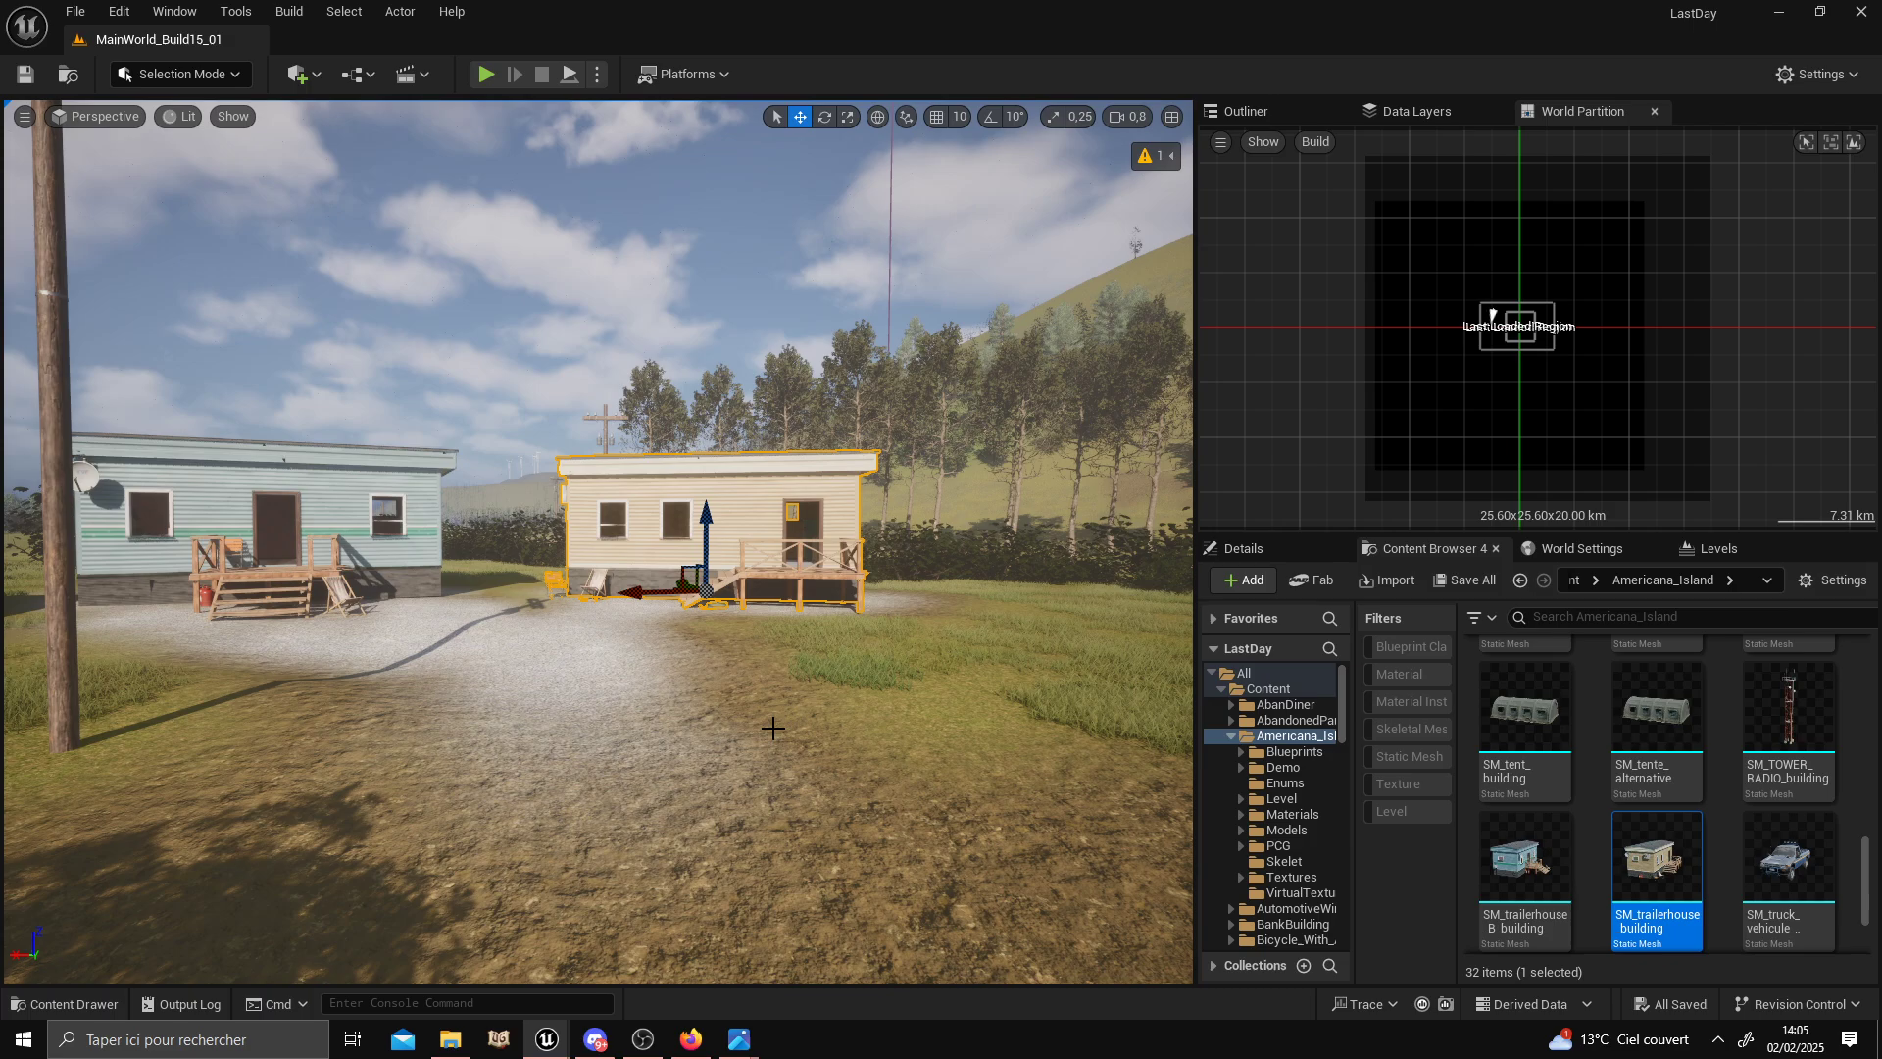
{"action": "right_click_drag", "start_coordinate": [773, 728], "coordinate": [907, 638]}
{"action": "right_click_drag", "start_coordinate": [784, 659], "coordinate": [823, 688]}
{"action": "left_click", "coordinate": [1535, 863]}
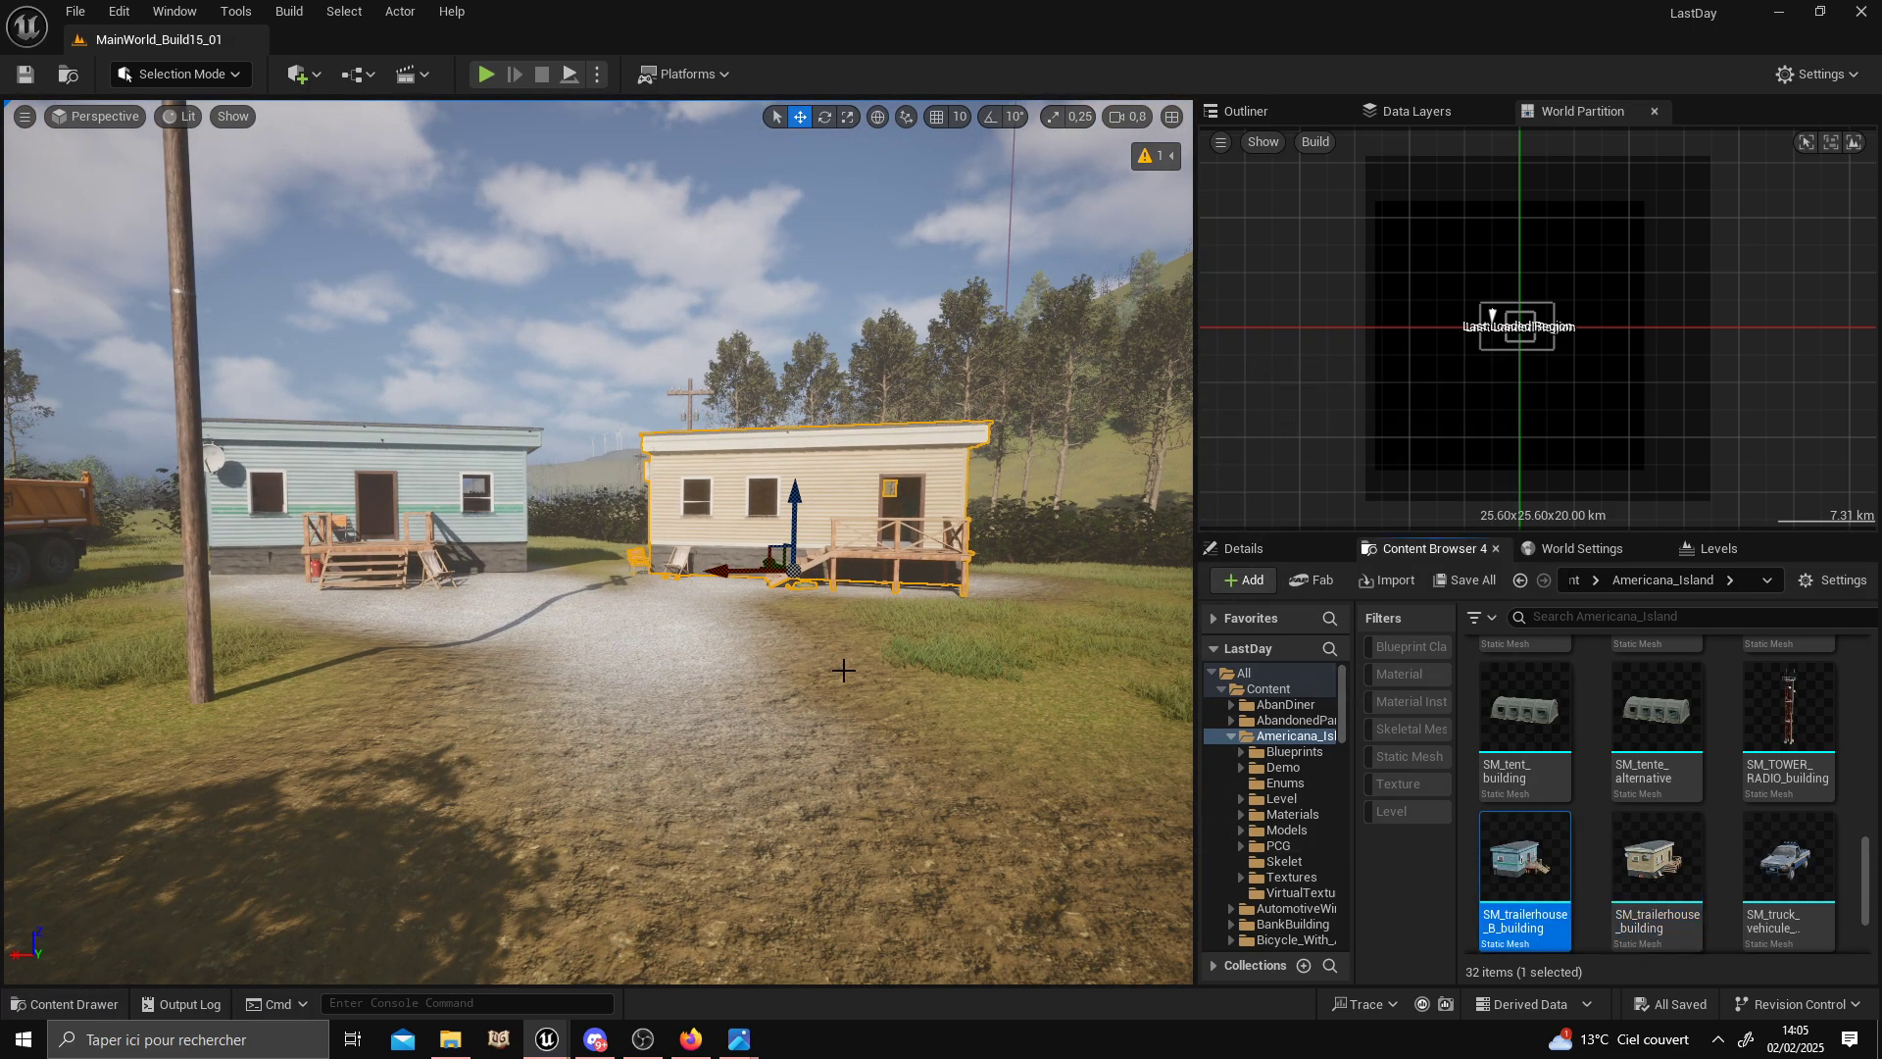
{"action": "right_click_drag", "start_coordinate": [786, 673], "coordinate": [786, 673]}
{"action": "left_click", "coordinate": [787, 677]}
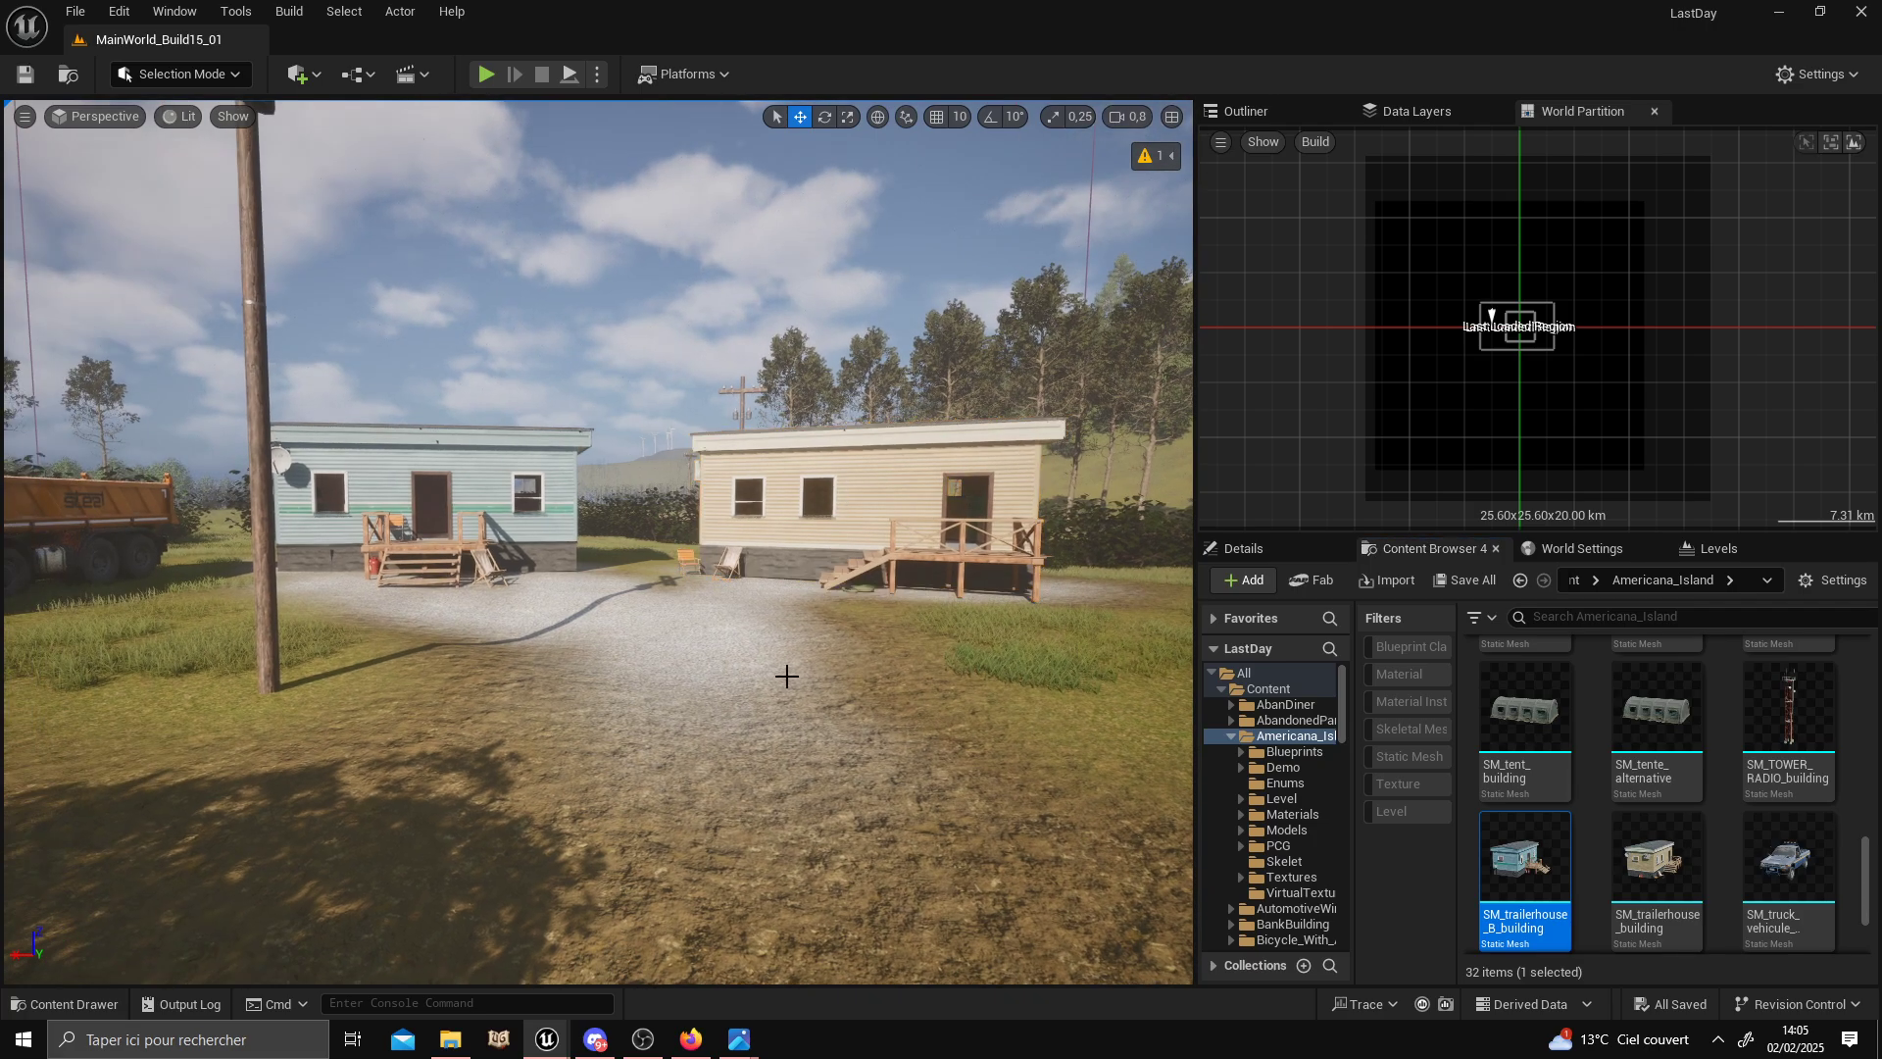
Open the size map of SM_trailerhouse_B_building and review the disk size of its materials and textures.
{"action": "right_click", "coordinate": [1531, 849]}
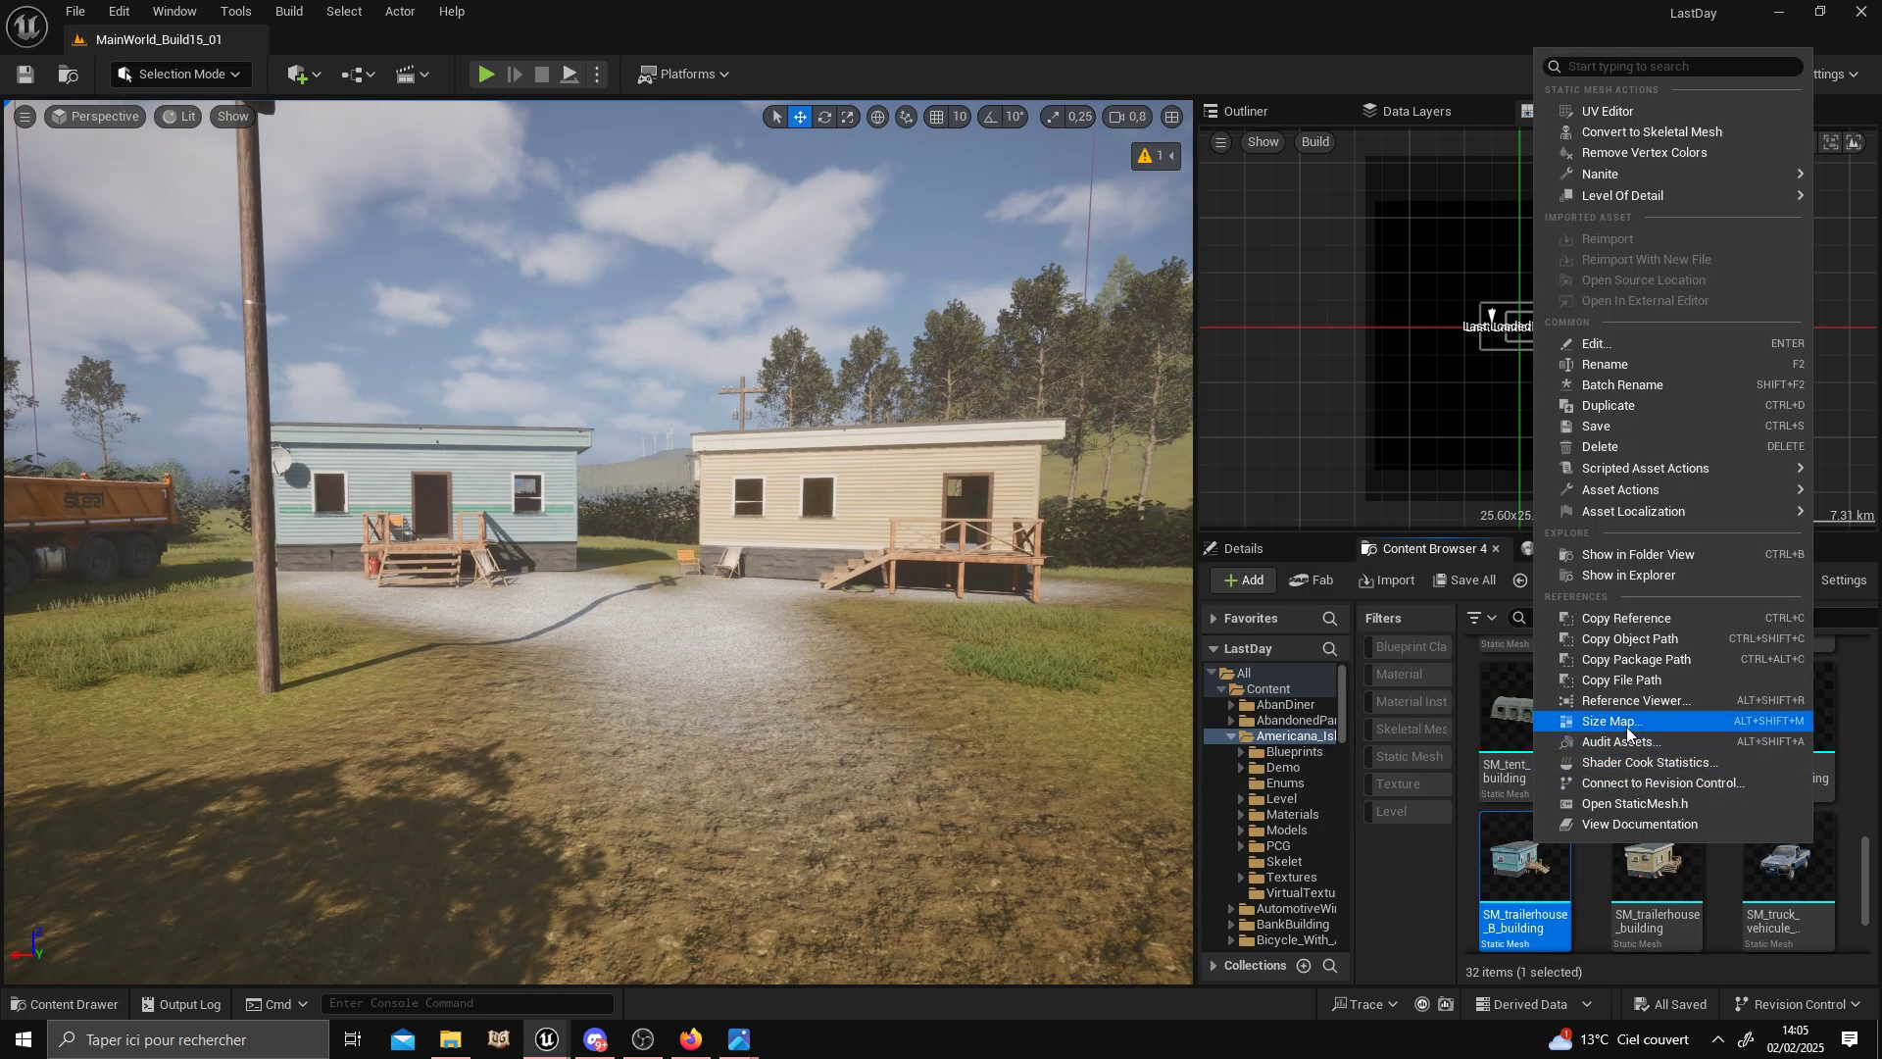
{"action": "left_click", "coordinate": [1569, 721]}
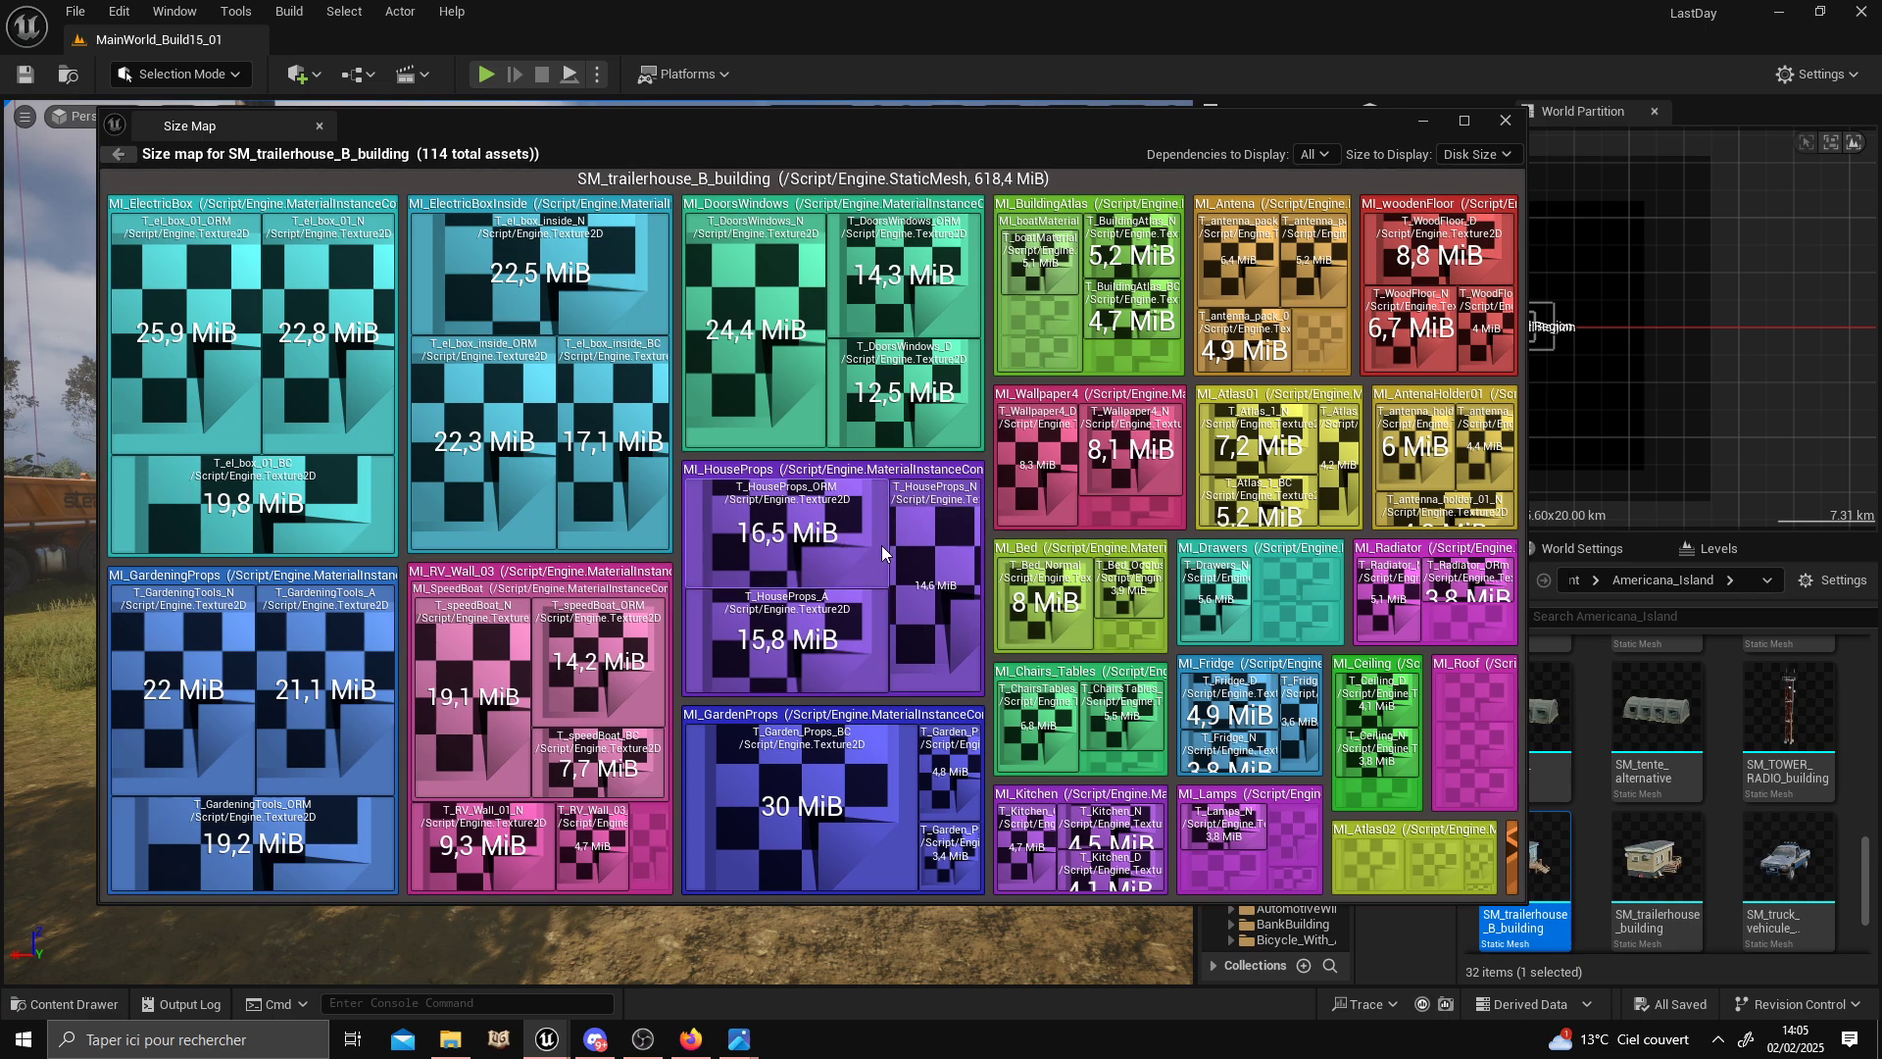
{"action": "left_click_drag", "start_coordinate": [949, 117], "coordinate": [922, 108]}
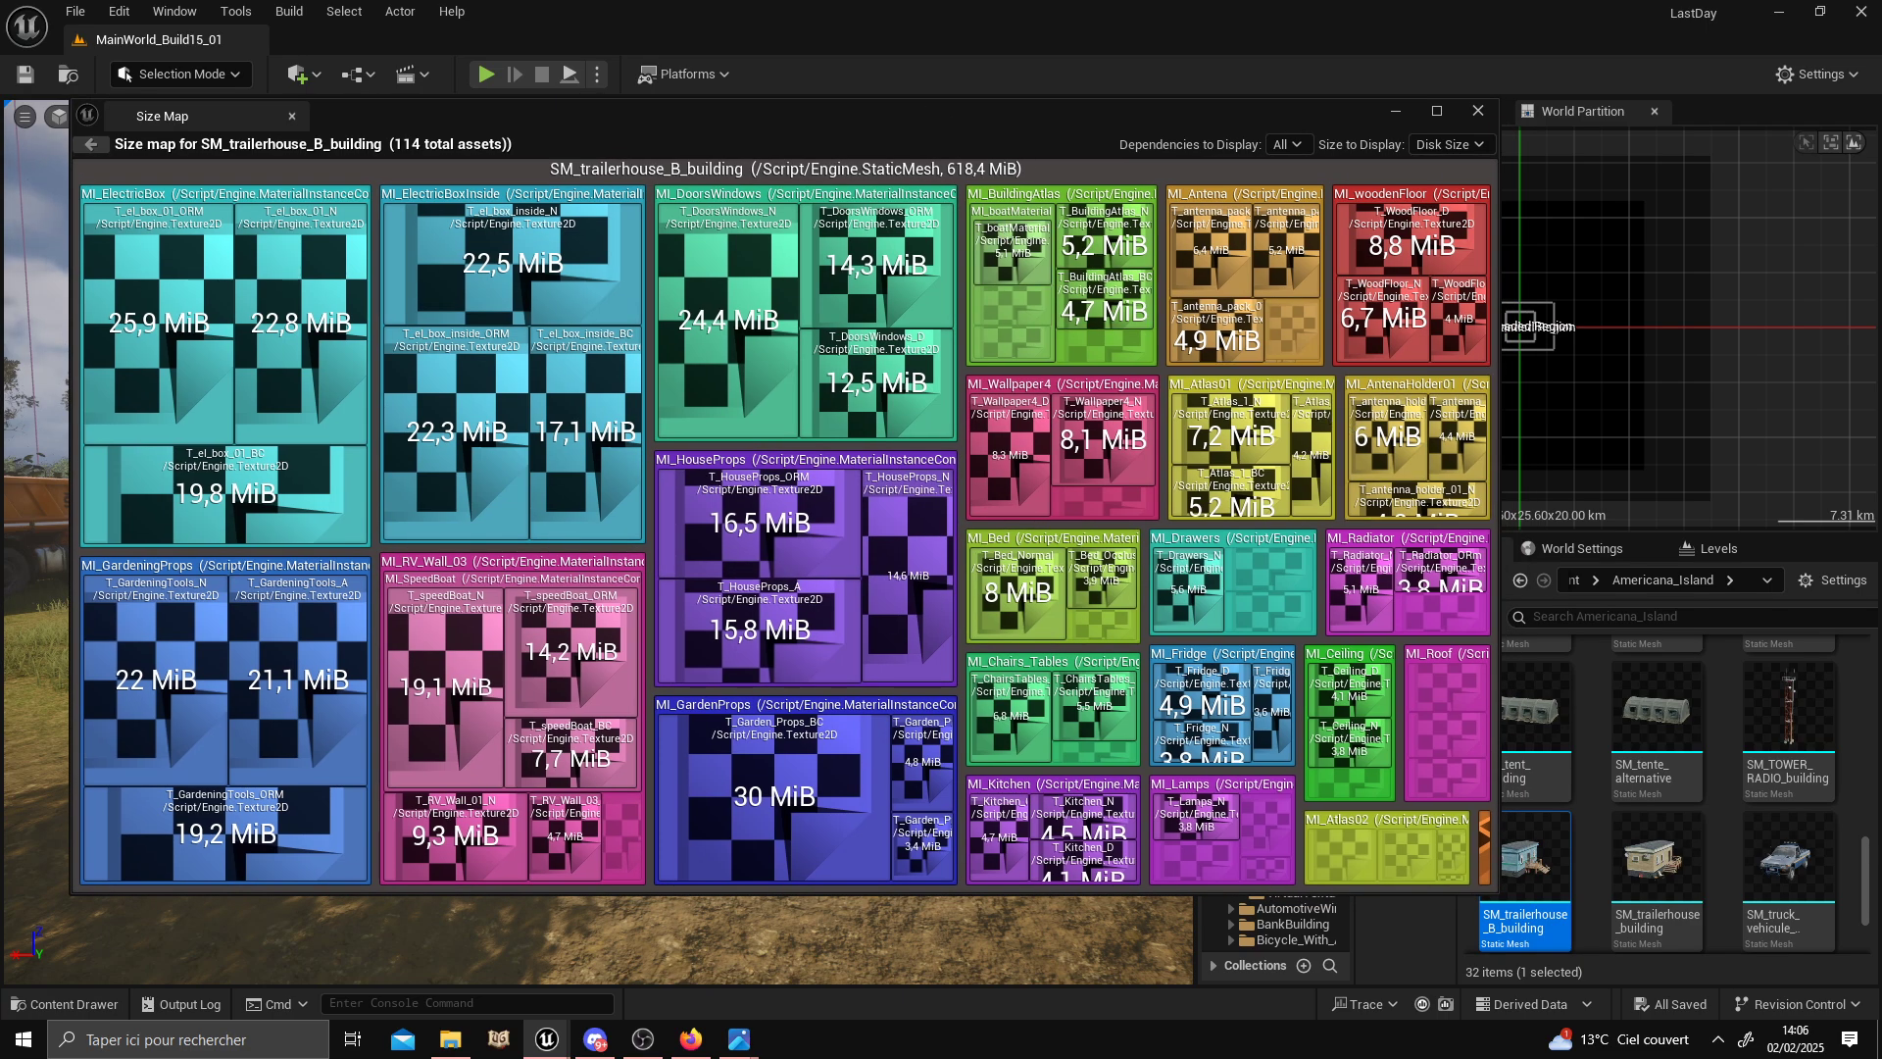